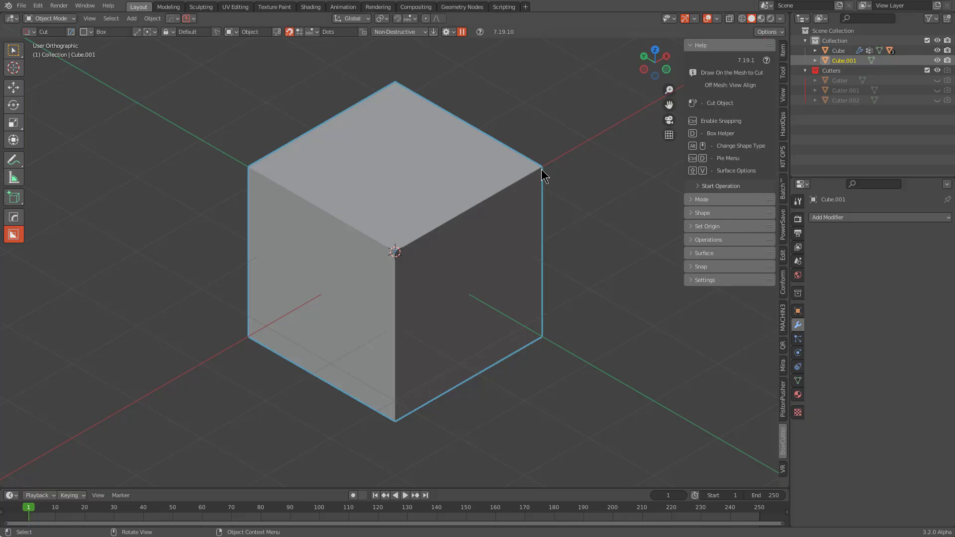
# Add a 30° bevel to the cube with 8 segments and a width of about 0.55.
pyautogui.press('q')
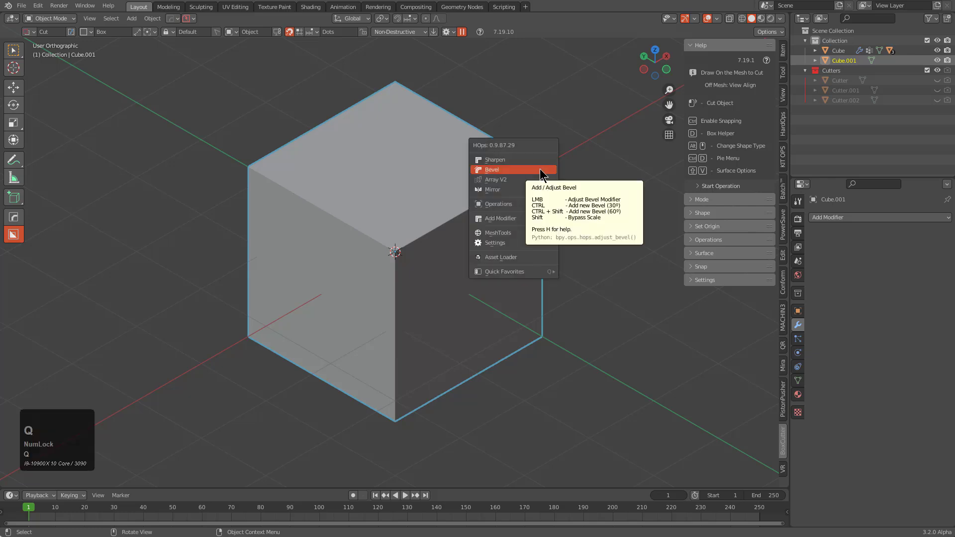
pyautogui.moveTo(512, 219)
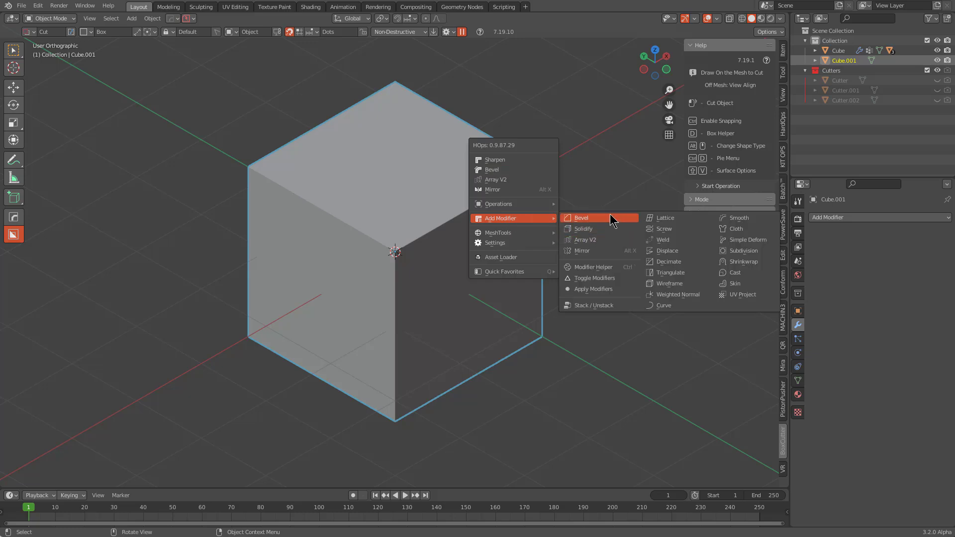
pyautogui.click(529, 169)
pyautogui.scroll(3, 481, 167)
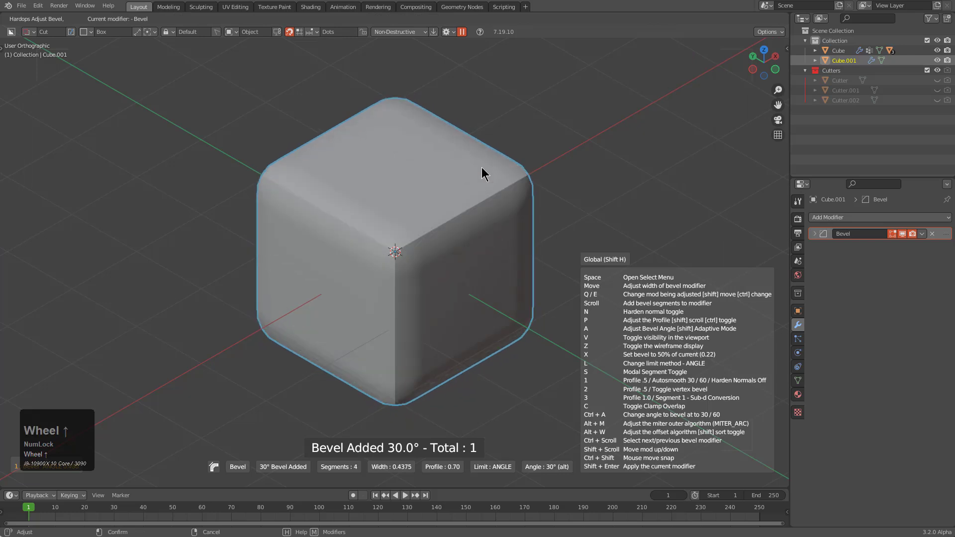
pyautogui.scroll(2, 482, 167)
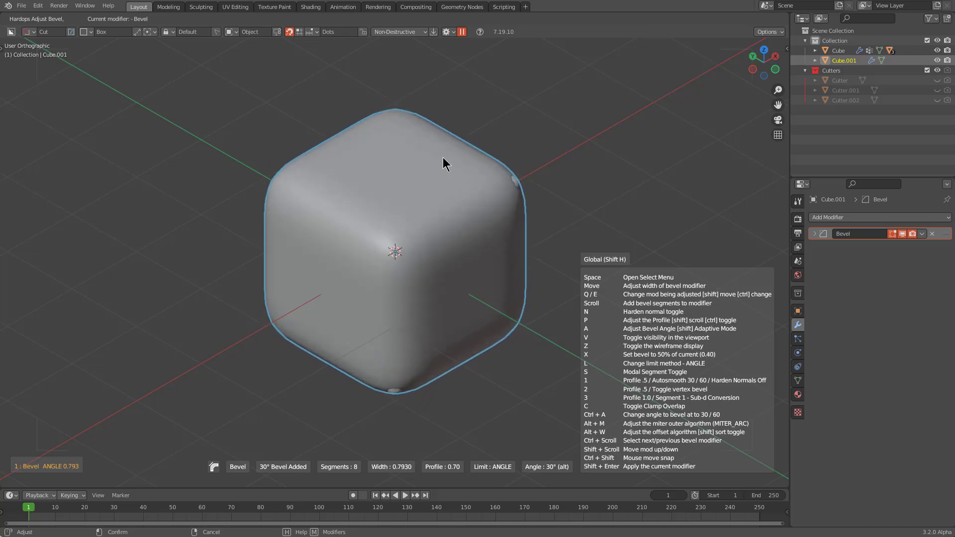
pyautogui.click(468, 160)
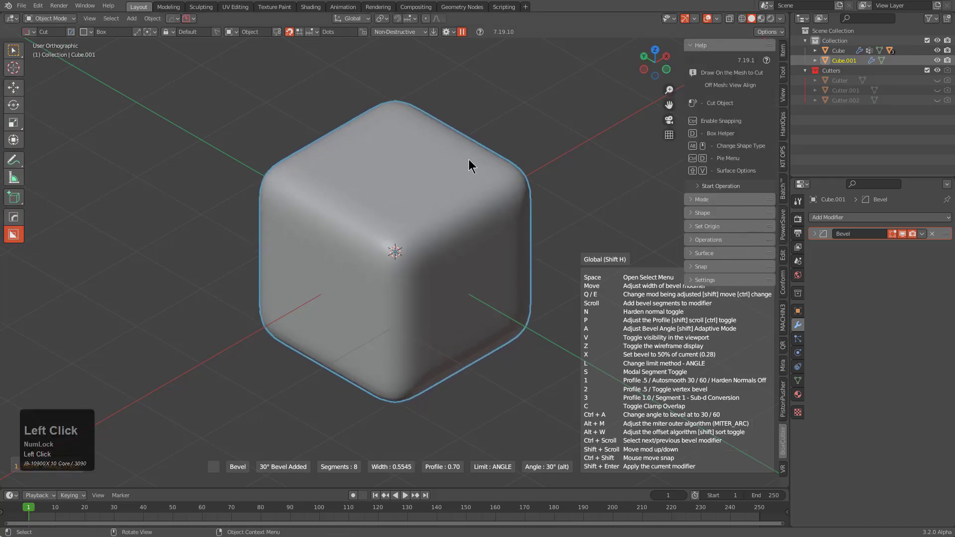
# Delete the beveled cube and select the cut block inside it.
pyautogui.press('x')
pyautogui.click(449, 178)
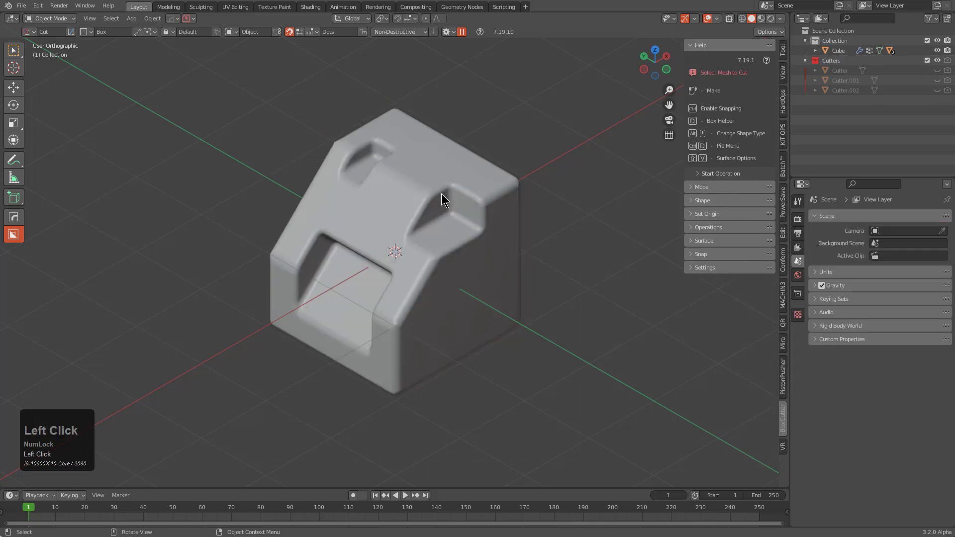
pyautogui.click(441, 193)
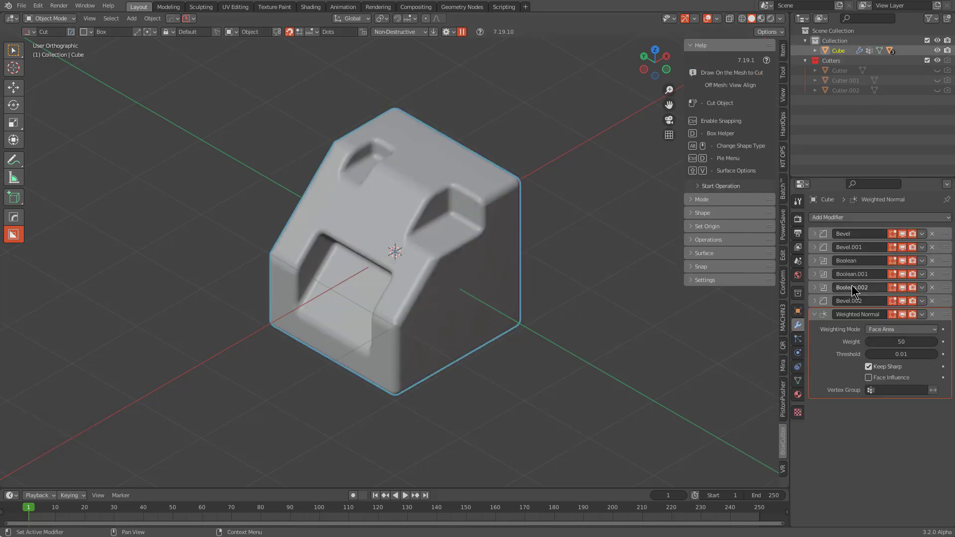
# Start adjusting the block's bevels, cycling through them and setting Bevel.001 to about 0.16 and Bevel.002 to about 0.12 wide.
pyautogui.press('q')
pyautogui.click(454, 185)
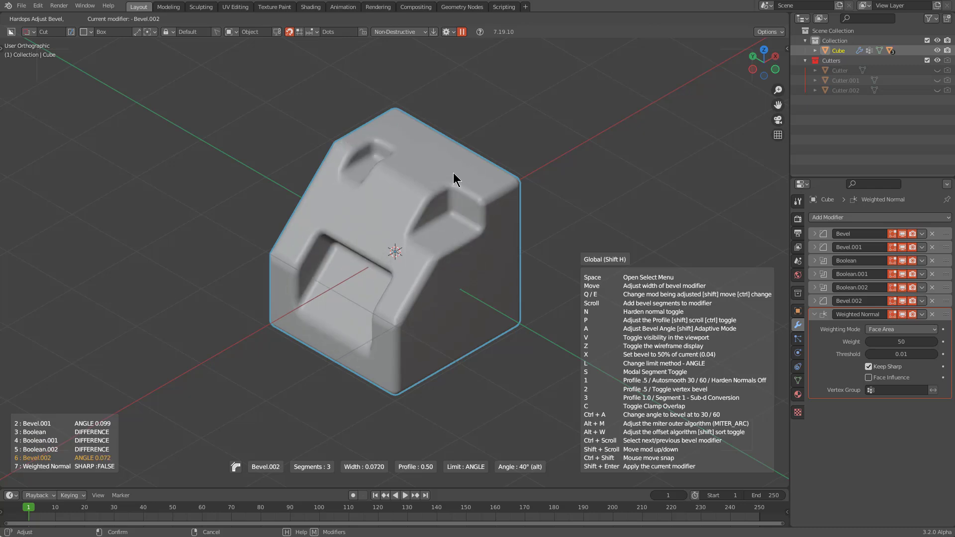
pyautogui.press('q')
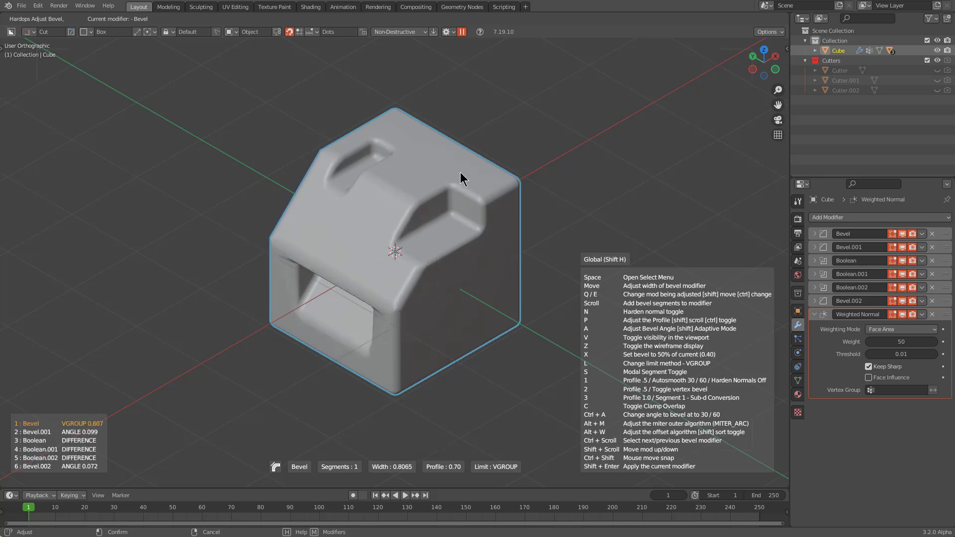
pyautogui.press('q')
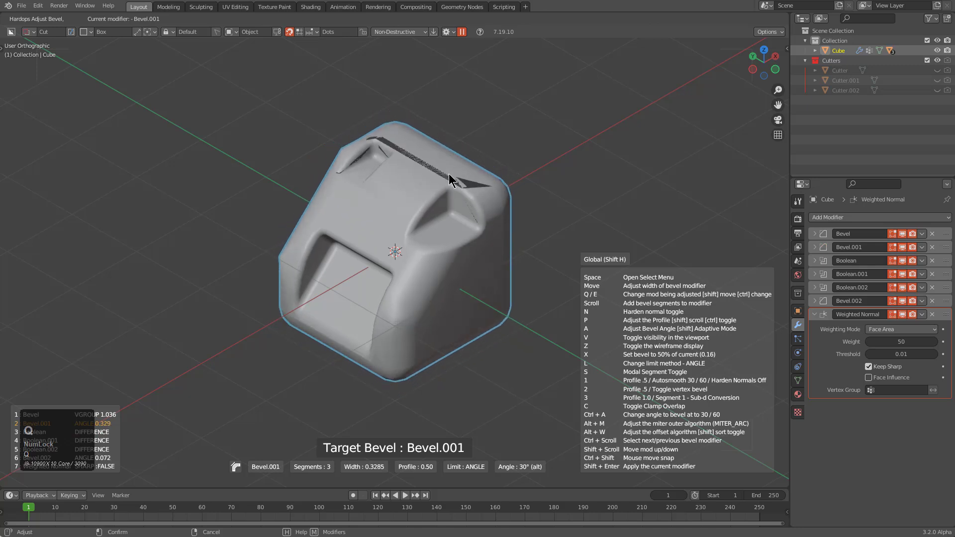
pyautogui.press('q')
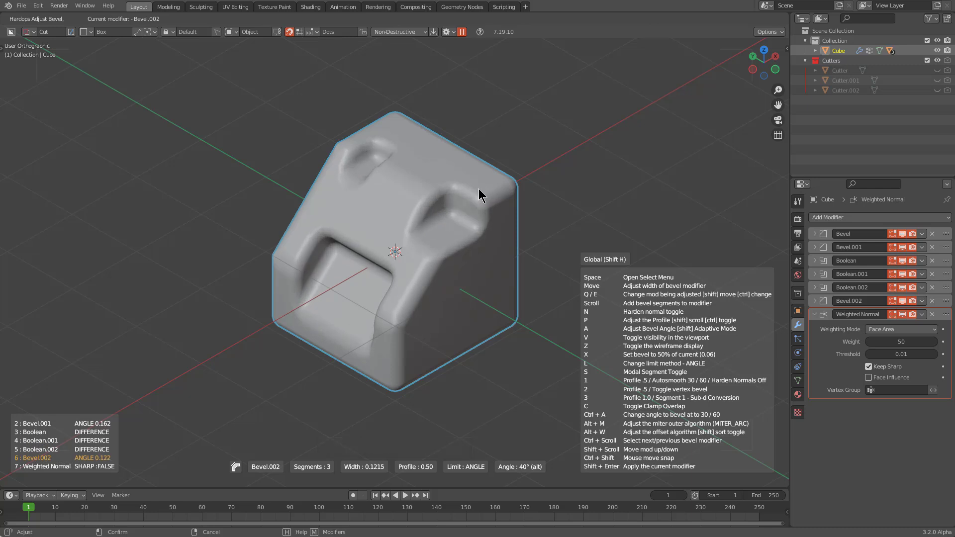
# Cycle repeatedly through the block's bevel modifiers in the opposite direction, ending with the first Bevel as target.
pyautogui.press('e')
pyautogui.press('e')
pyautogui.press('e')
pyautogui.press('e')
pyautogui.press('e')
pyautogui.press('e')
pyautogui.press('e')
pyautogui.press('e')
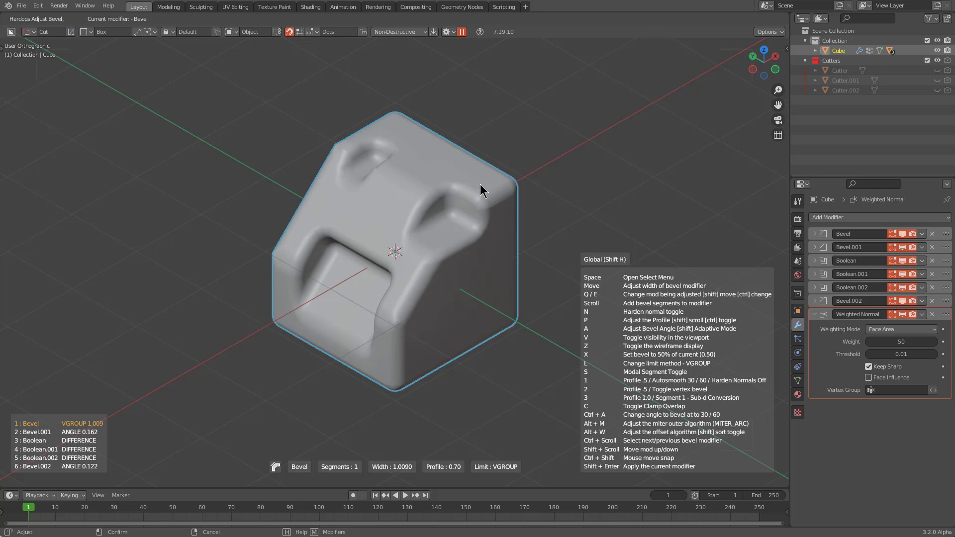
# Target each bevel through the Selector, setting widths of about 0.98 for Bevel, 0.10 for Bevel.001 and 0.03 for Bevel.002.
pyautogui.press('space')
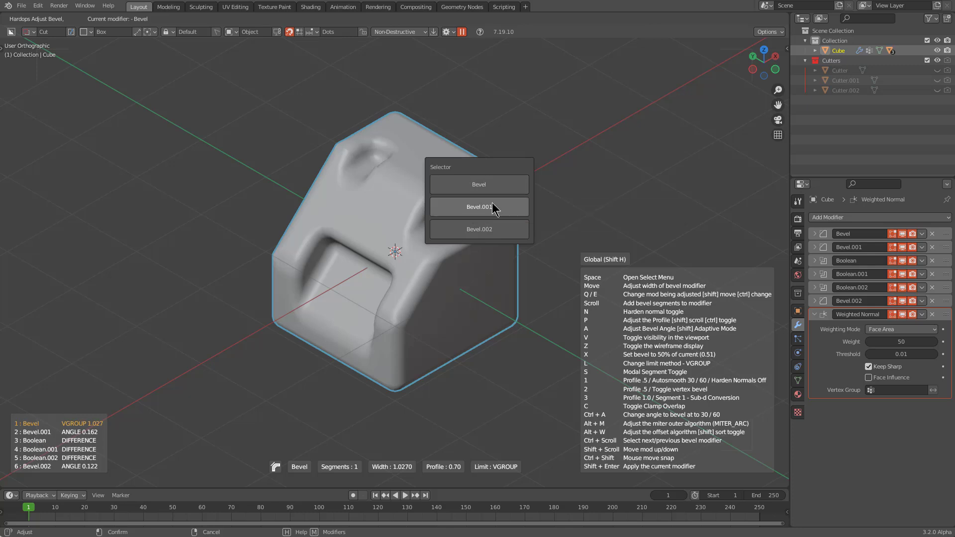
pyautogui.click(491, 191)
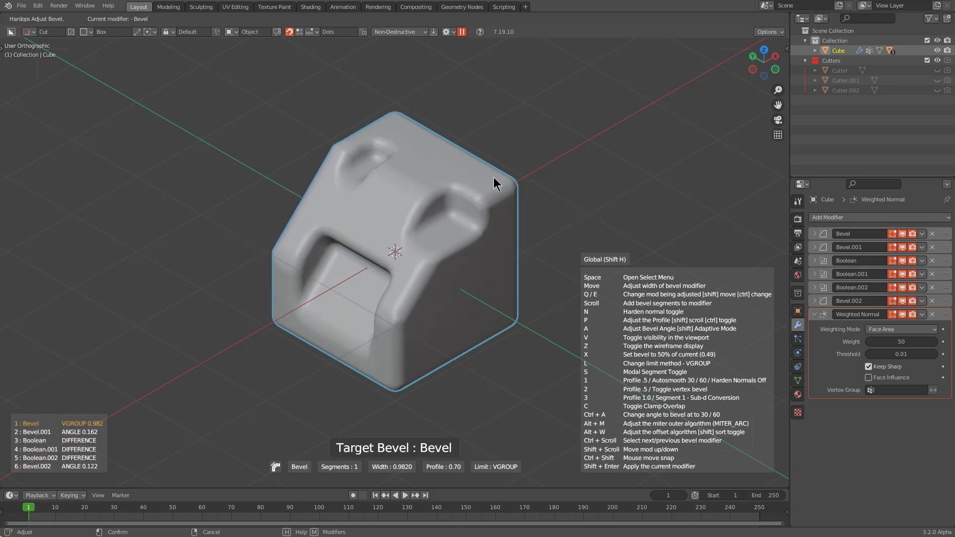
pyautogui.press('space')
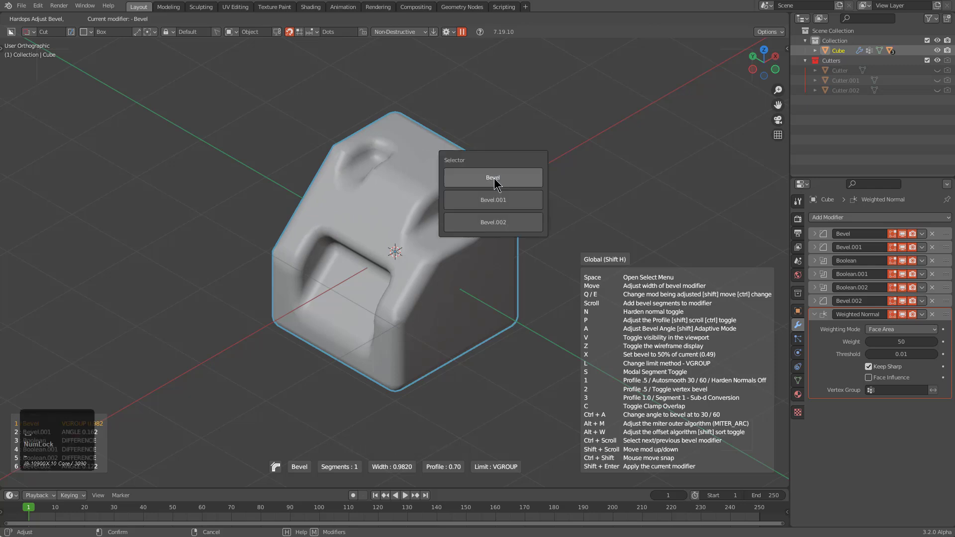
pyautogui.click(504, 198)
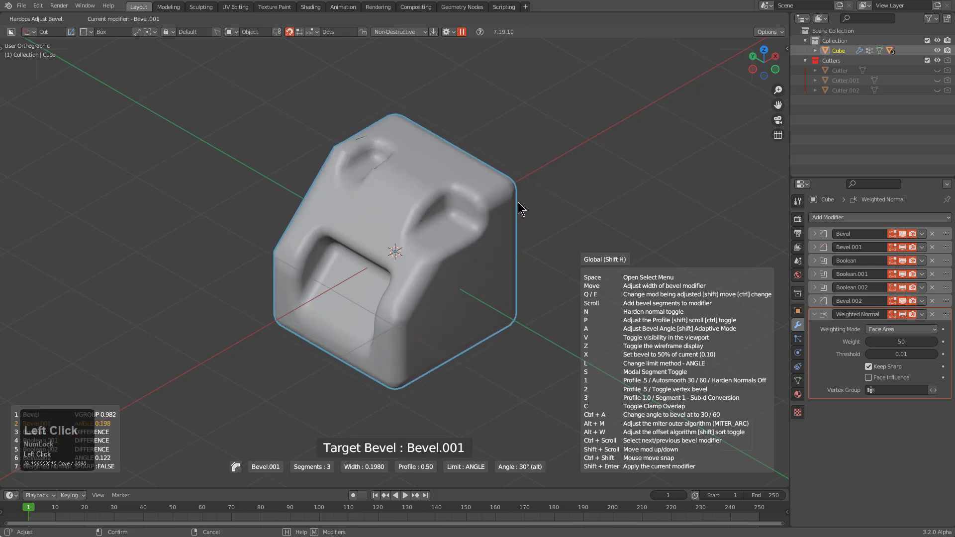
pyautogui.press('space')
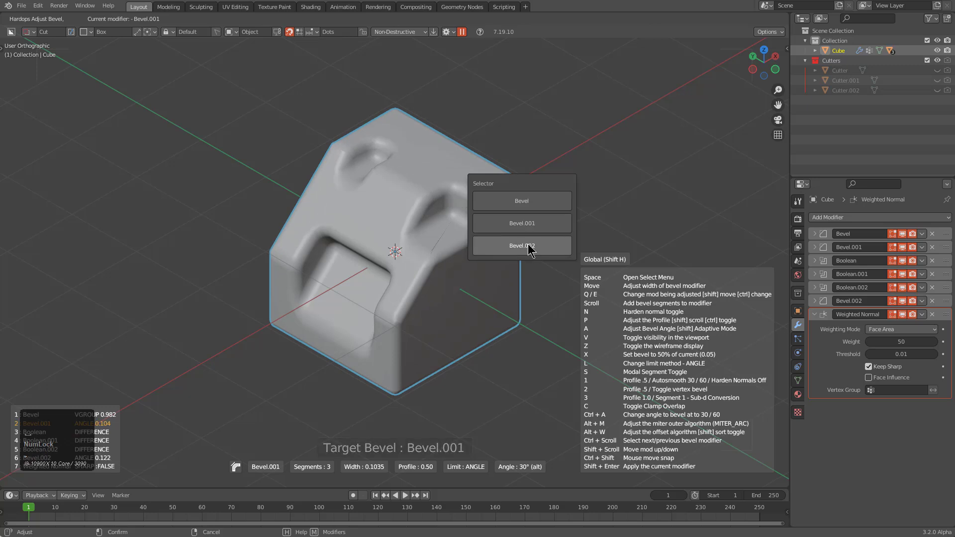
pyautogui.click(522, 246)
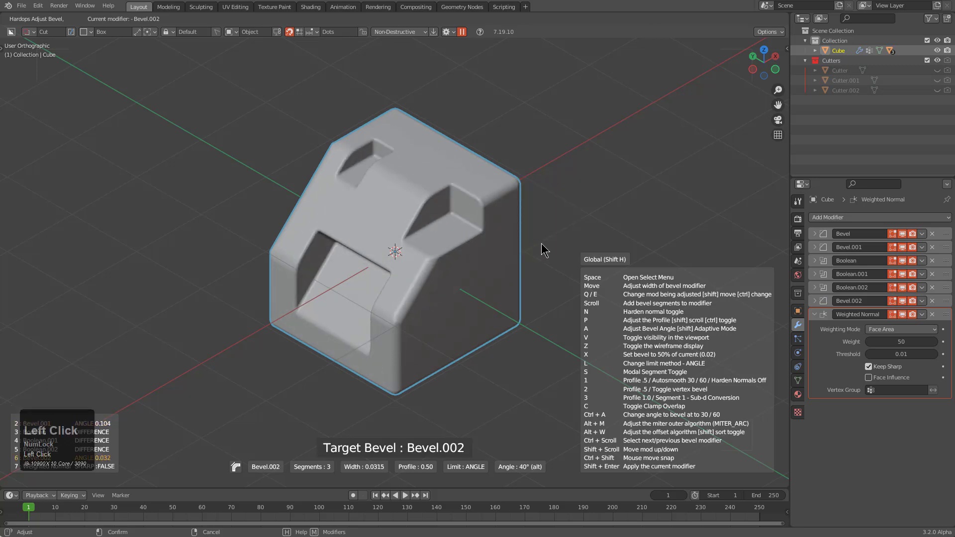
# Set Bevel to about 1.04 and Bevel.001 to about 0.126 wide using the Selector, and accept the bevel adjustments.
pyautogui.press('space')
pyautogui.click(535, 245)
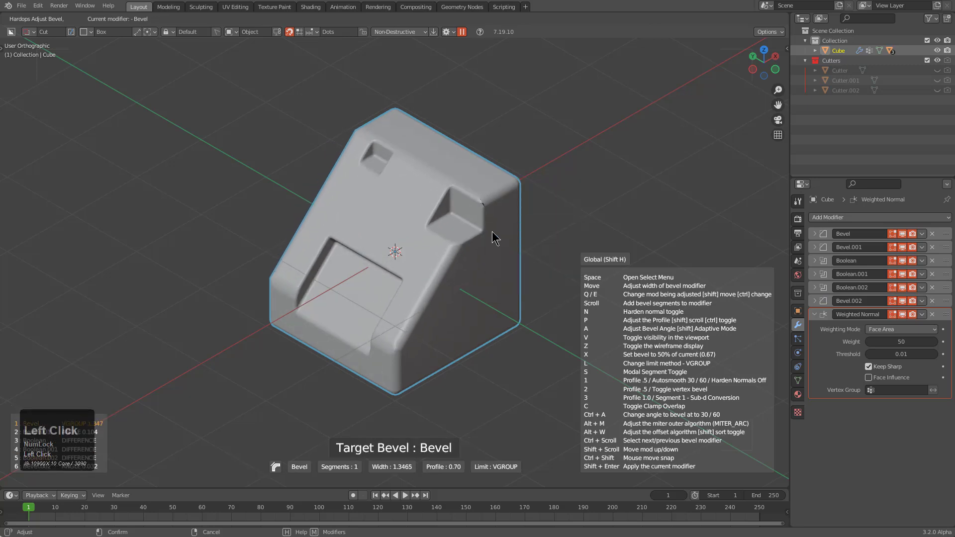
pyautogui.press('space')
pyautogui.click(524, 257)
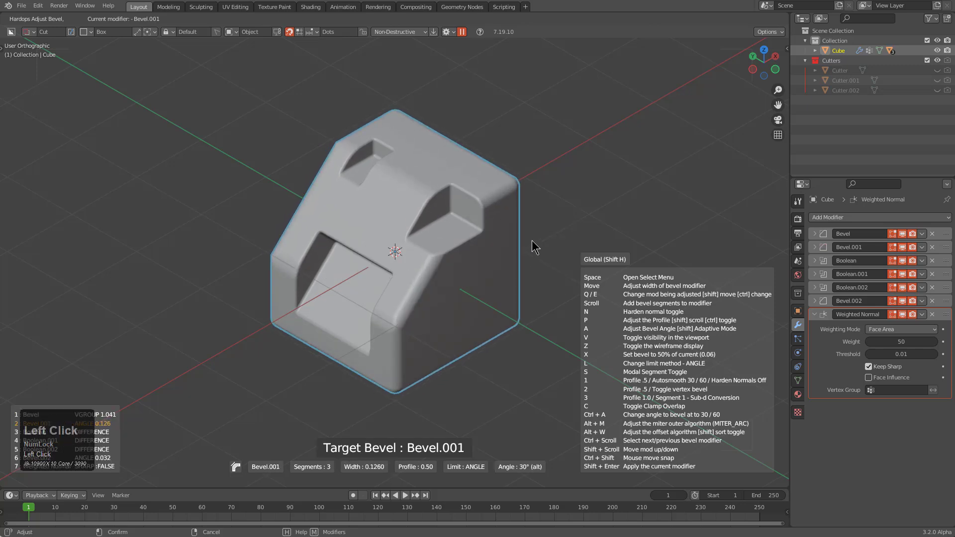
pyautogui.click(532, 238)
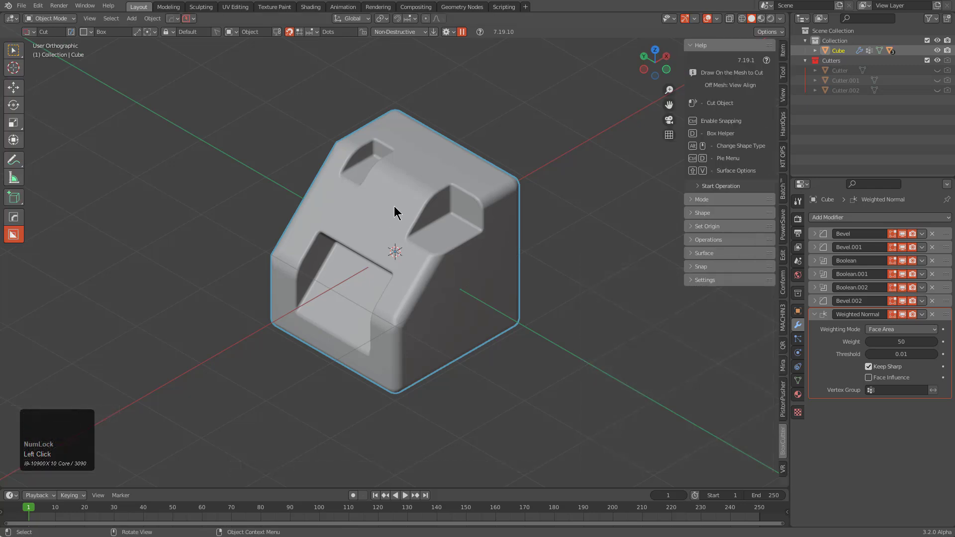
# Toggle the Spacebar Accept setting in the Hard Ops options.
pyautogui.click(173, 18)
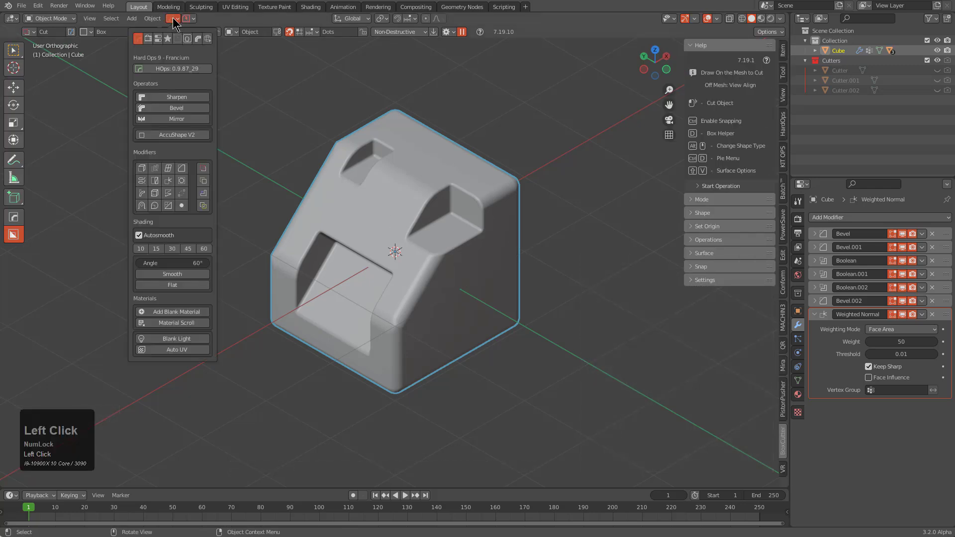
pyautogui.click(166, 42)
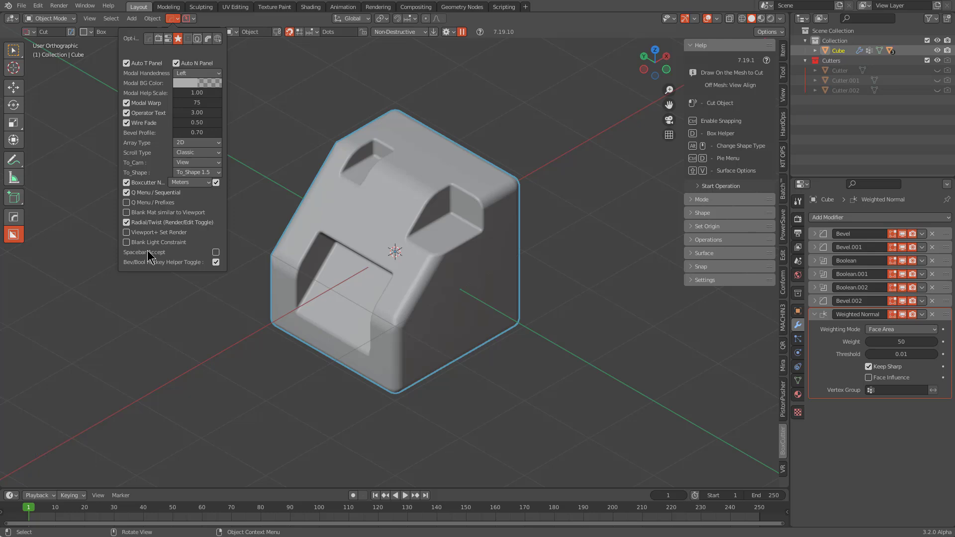
pyautogui.click(216, 252)
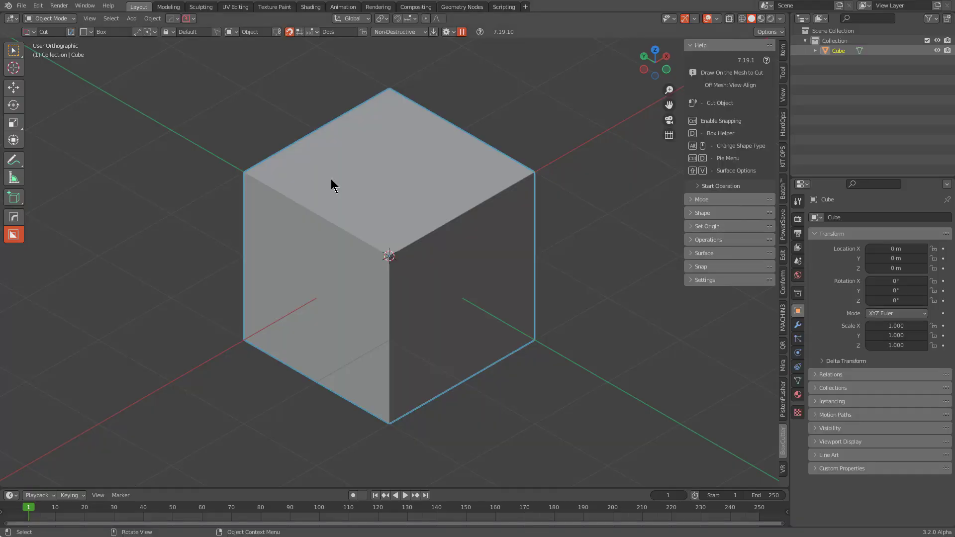
# Set the Array Type to 3D in the Hard Ops options.
pyautogui.click(172, 18)
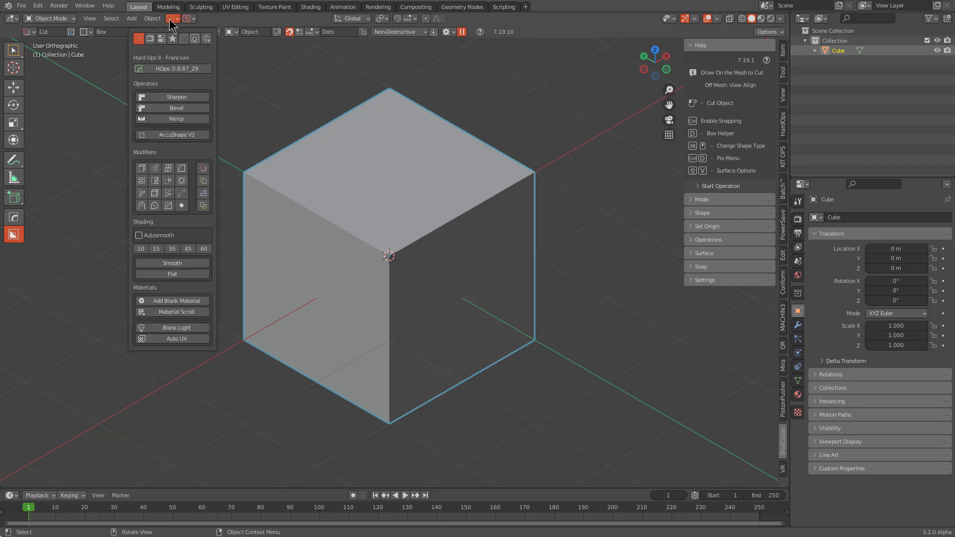
pyautogui.click(172, 38)
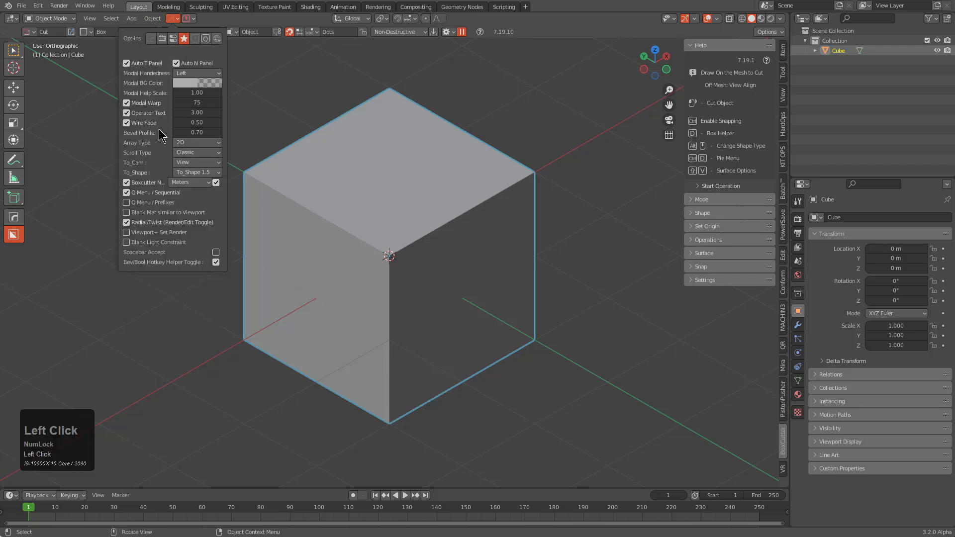
pyautogui.click(174, 142)
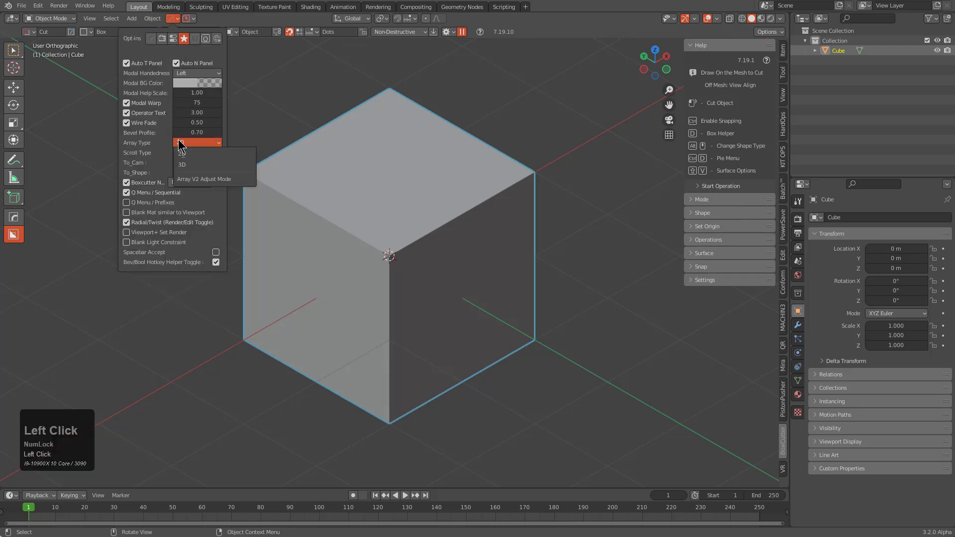
pyautogui.click(189, 165)
# Array the cube along X with Array V2, using 7 copies and a constant total offset of about 2.93.
pyautogui.scroll(-6, 370, 182)
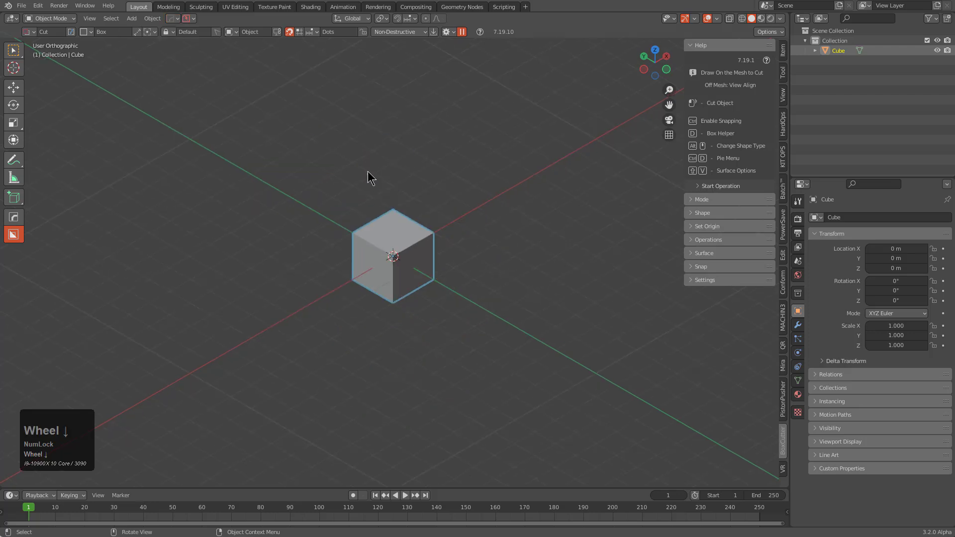
pyautogui.press('q')
pyautogui.click(362, 246)
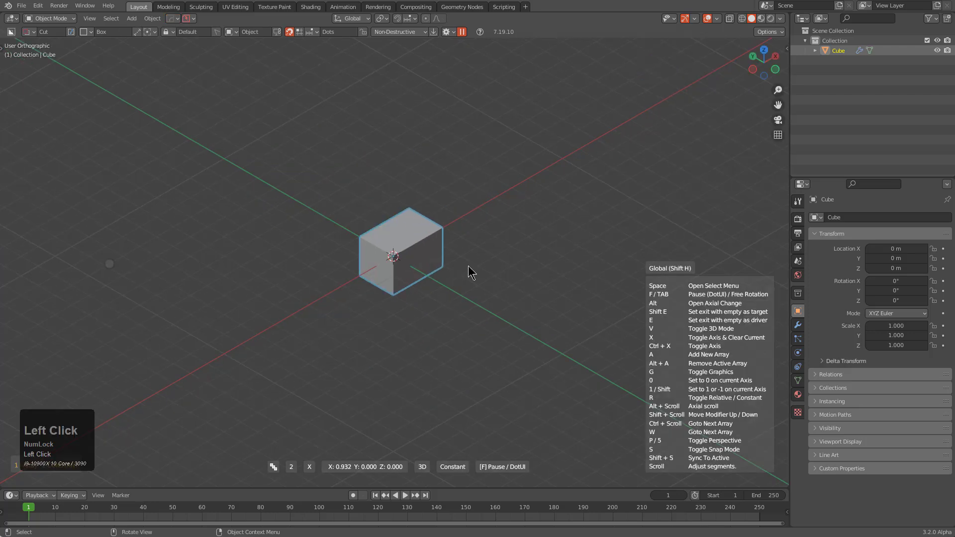
pyautogui.scroll(3, 699, 108)
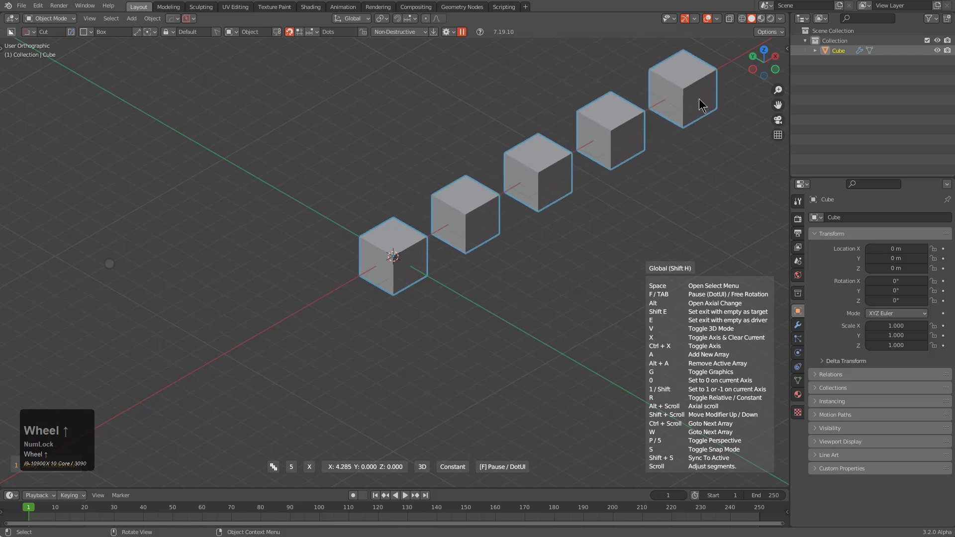
pyautogui.scroll(2, 670, 93)
pyautogui.click(691, 95)
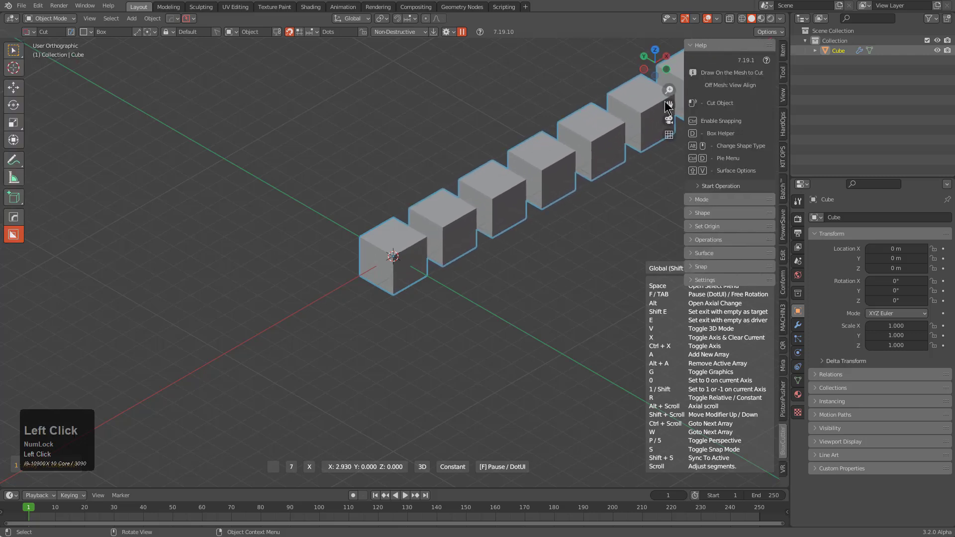
# Add a second array along Y with 7 copies and a constant offset of about -3.04 to form a grid of cubes.
pyautogui.press('q')
pyautogui.press('q')
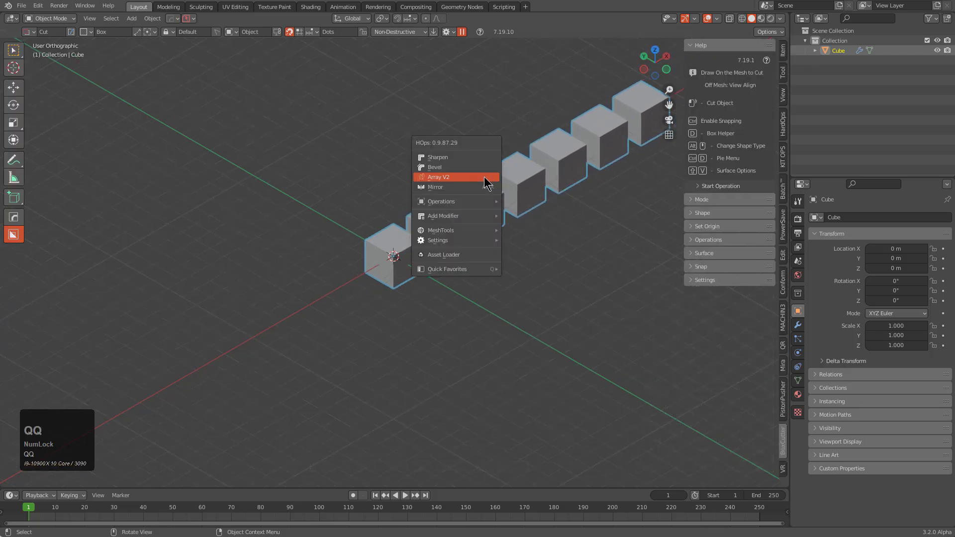
pyautogui.click(475, 178)
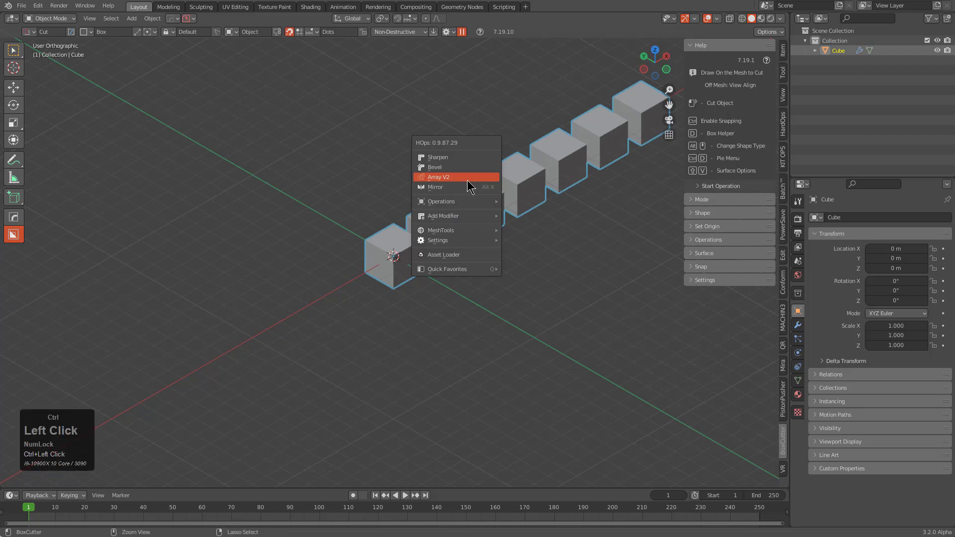
pyautogui.scroll(2, 669, 268)
pyautogui.keyDown('shift'); pyautogui.moveTo(632, 247); pyautogui.dragTo(358, 184, button='middle'); pyautogui.keyUp('shift')
pyautogui.scroll(2, 561, 267)
pyautogui.scroll(1, 547, 258)
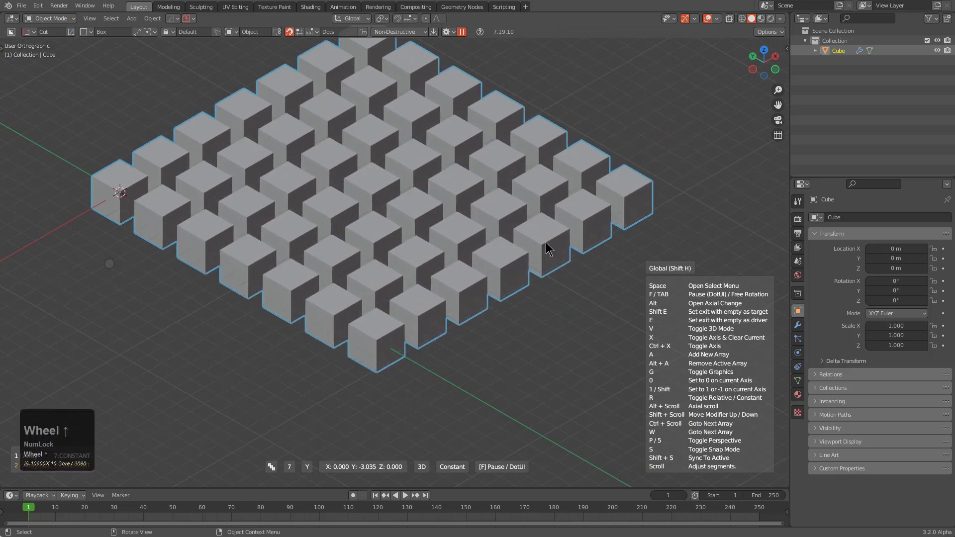
# Add a third array along Z with 6 copies and a constant offset of about 2.56 to form a block of cubes.
pyautogui.press('a')
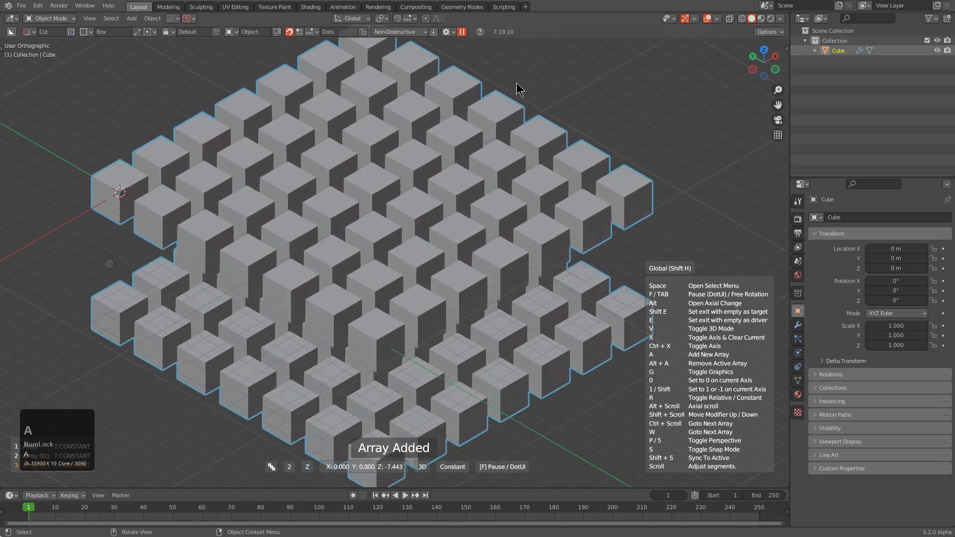
pyautogui.keyDown('shift'); pyautogui.moveTo(403, 139); pyautogui.dragTo(435, 292, button='middle'); pyautogui.keyUp('shift')
pyautogui.scroll(3, 387, 60)
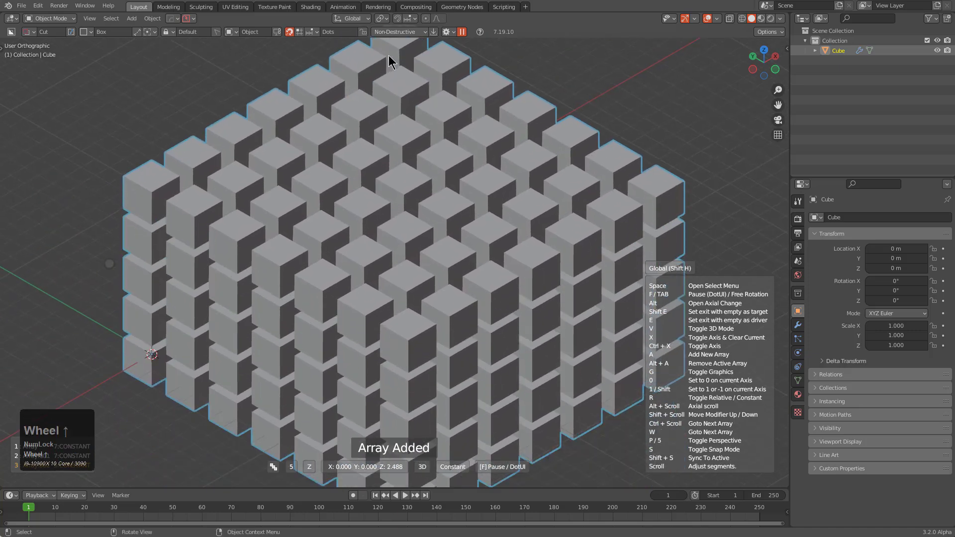
pyautogui.keyDown('shift'); pyautogui.moveTo(405, 40); pyautogui.dragTo(408, 106, button='middle'); pyautogui.keyUp('shift')
pyautogui.scroll(1, 410, 65)
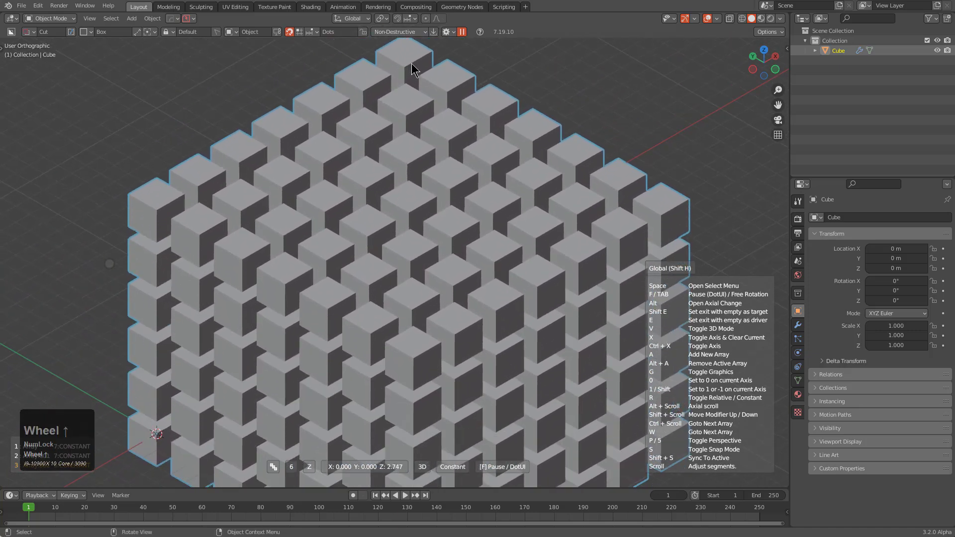
pyautogui.click(416, 80)
pyautogui.keyDown('shift'); pyautogui.moveTo(501, 265); pyautogui.dragTo(479, 187, button='middle'); pyautogui.keyUp('shift')
pyautogui.scroll(-2, 478, 187)
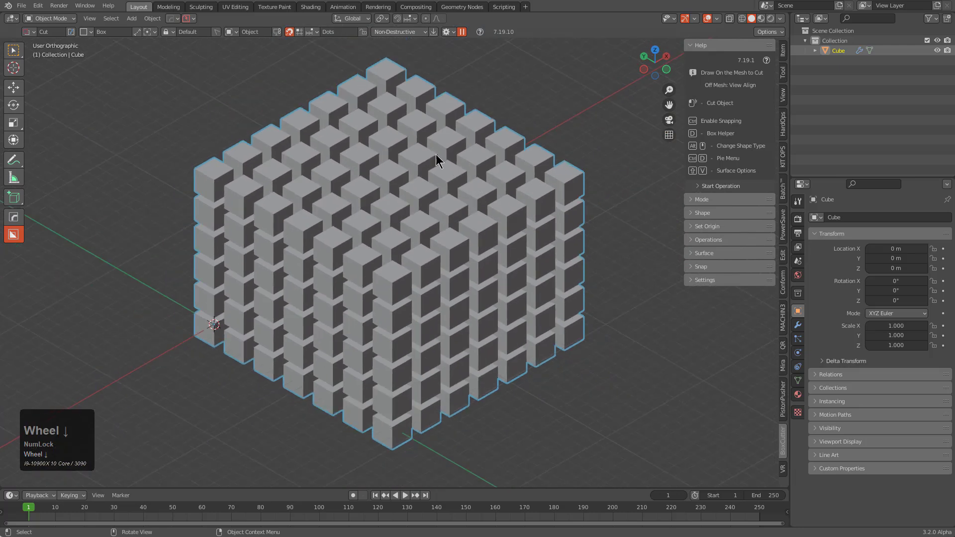
# Reopen Array V2 on the cube, target Array.001 and Array.002 in the selector, and set Array.002's Z offset to about 3.06.
pyautogui.press('q')
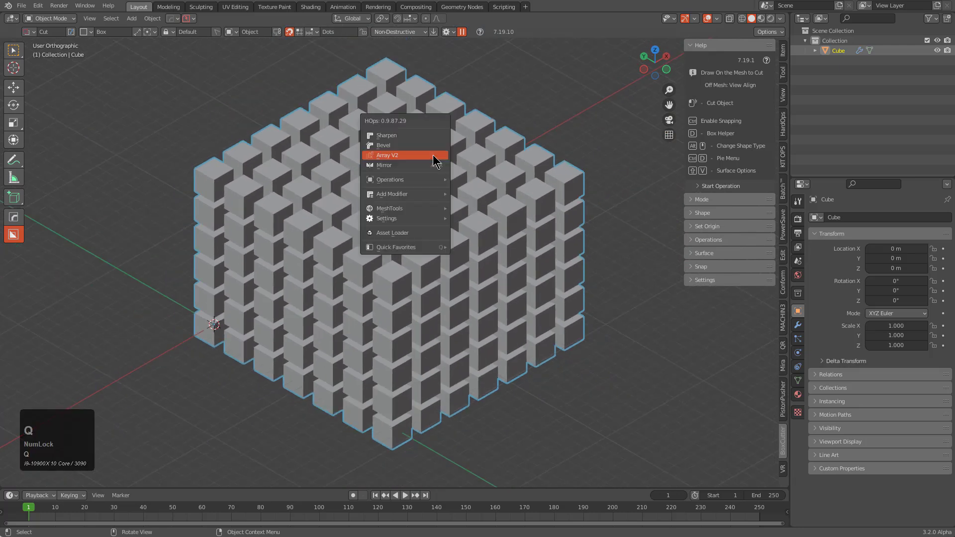
pyautogui.click(434, 160)
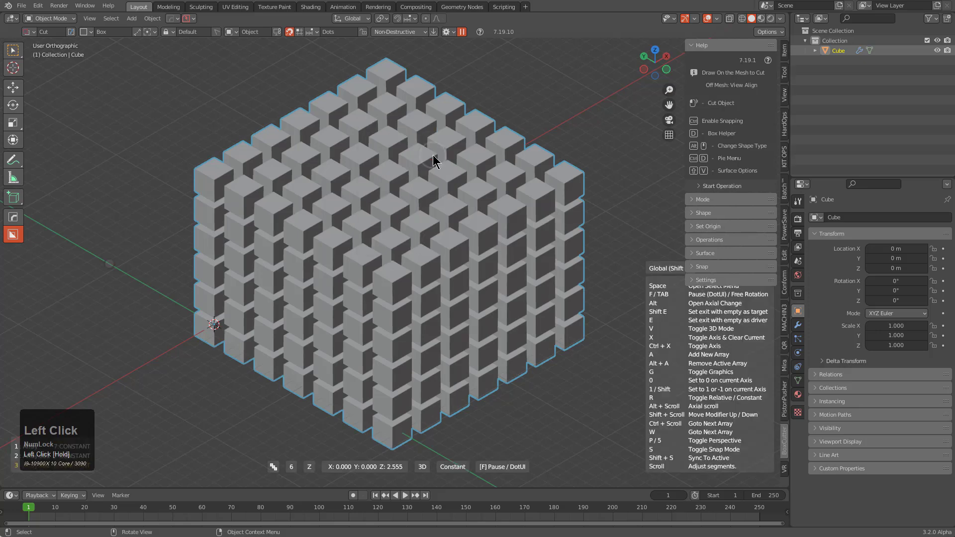
pyautogui.press('space')
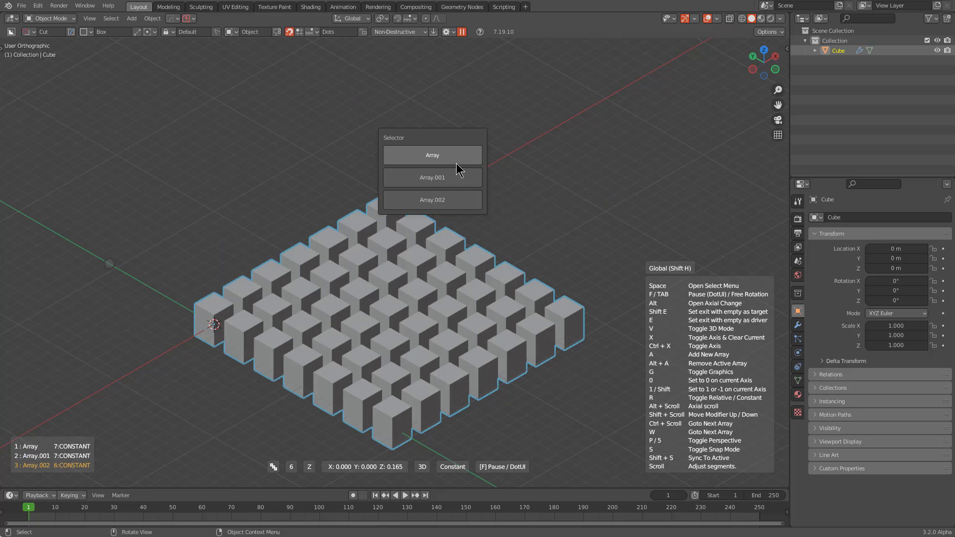
pyautogui.click(450, 180)
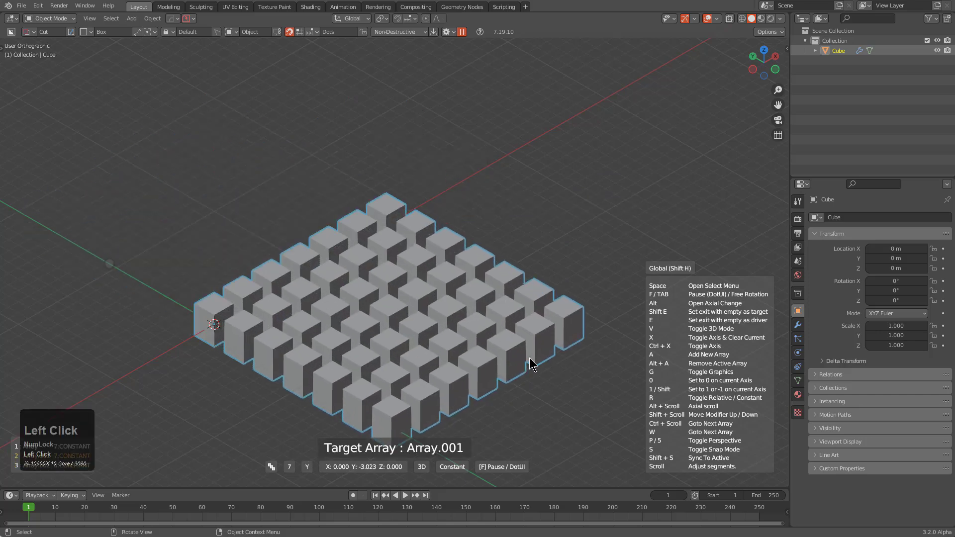
pyautogui.press('space')
pyautogui.click(512, 386)
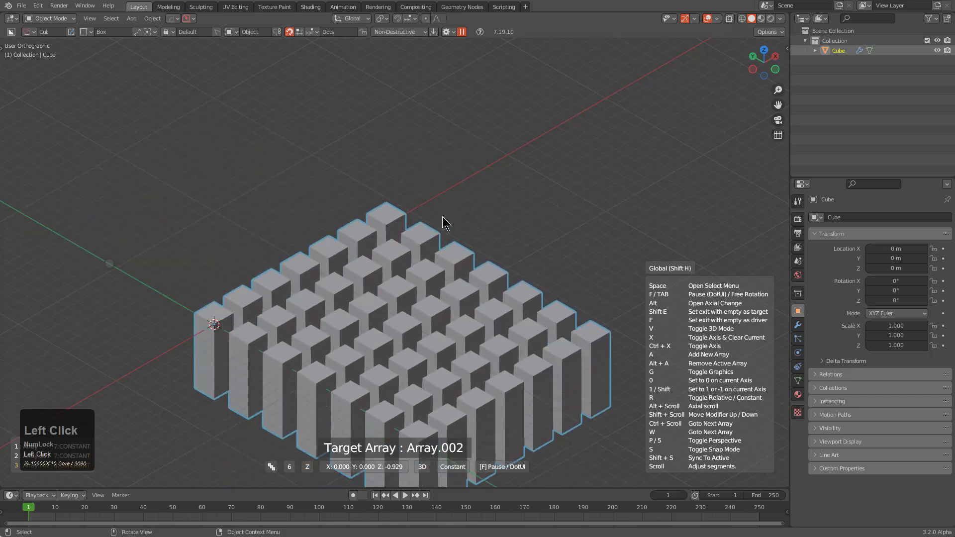
# Retarget Array.001 and Array in the selector, setting the Y offset to about -3.42 and the X offset to about 3.13.
pyautogui.press('space')
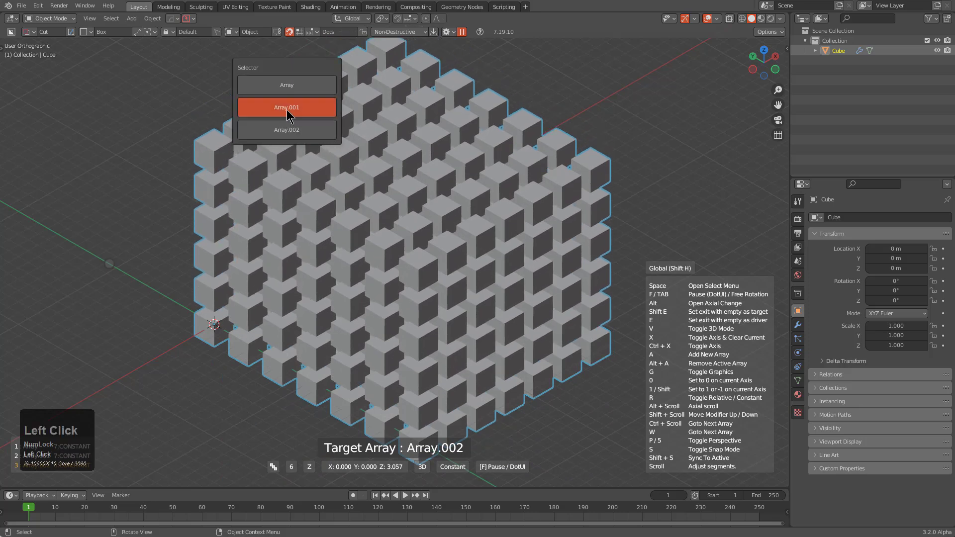
pyautogui.click(287, 107)
pyautogui.press('space')
pyautogui.click(729, 254)
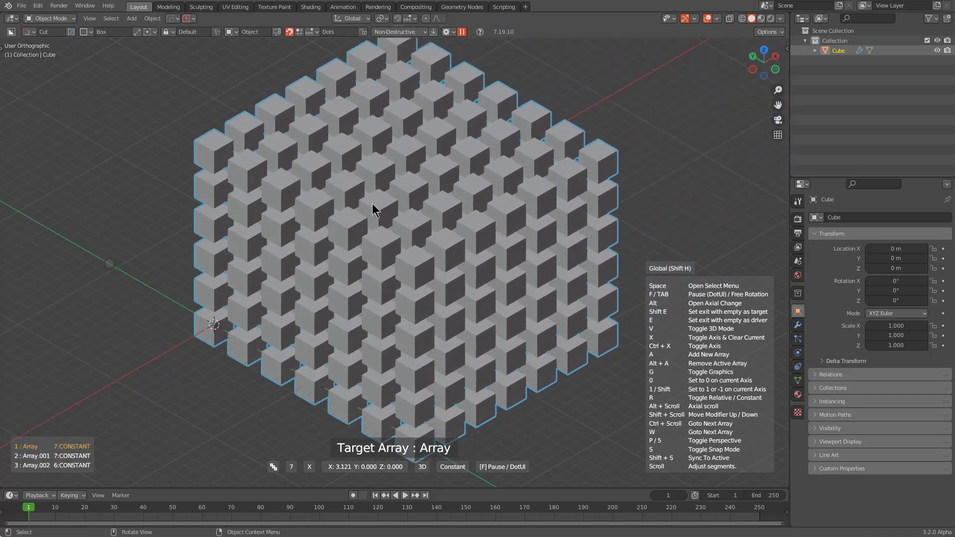
pyautogui.click(372, 204)
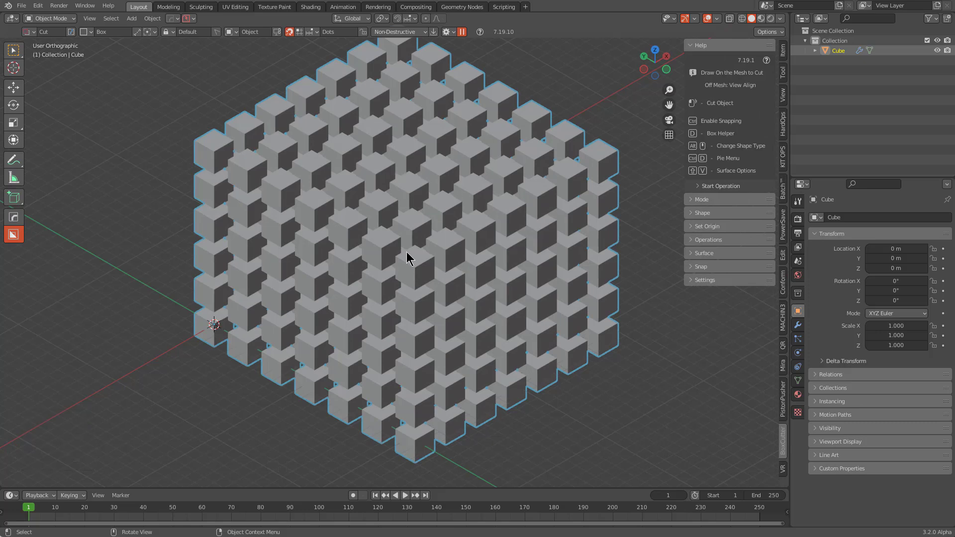
# Reopen Array V2, pause it to show its on-screen controls, and cycle the active array through the three arrays, ending on array 1.
pyautogui.press('q')
pyautogui.click(430, 219)
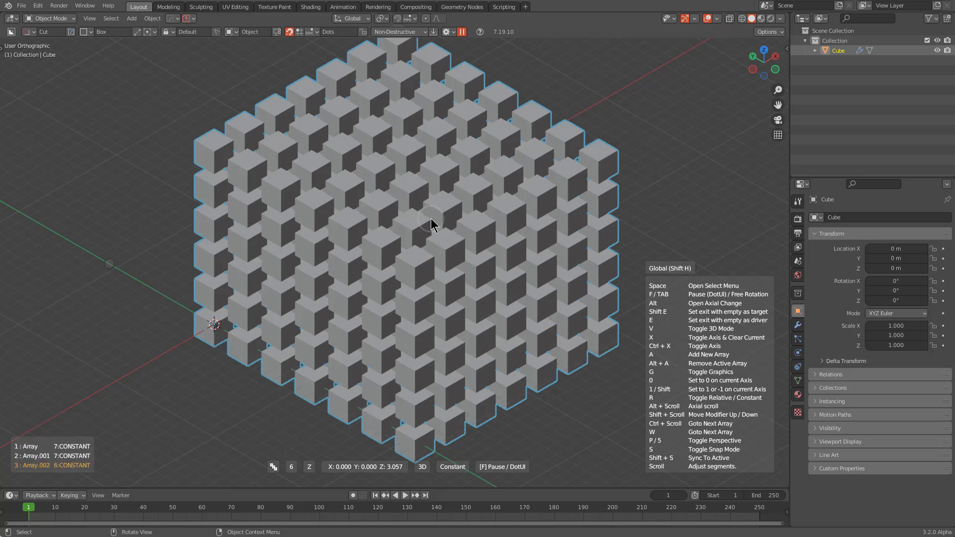
pyautogui.press('Tab')
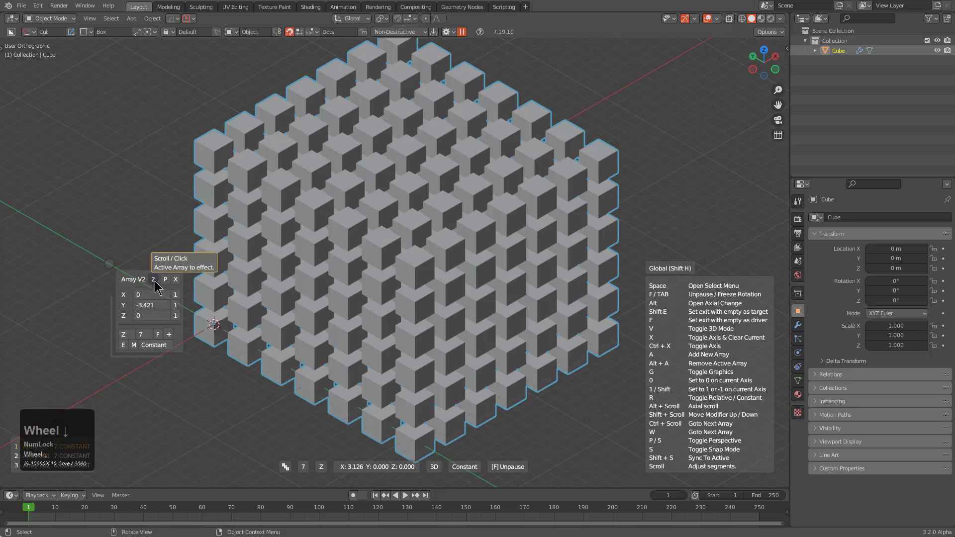
pyautogui.scroll(1, 155, 281)
pyautogui.scroll(-7, 154, 293)
pyautogui.scroll(8, 154, 293)
pyautogui.scroll(-8, 154, 293)
pyautogui.scroll(7, 154, 293)
pyautogui.scroll(-8, 154, 293)
pyautogui.scroll(9, 154, 293)
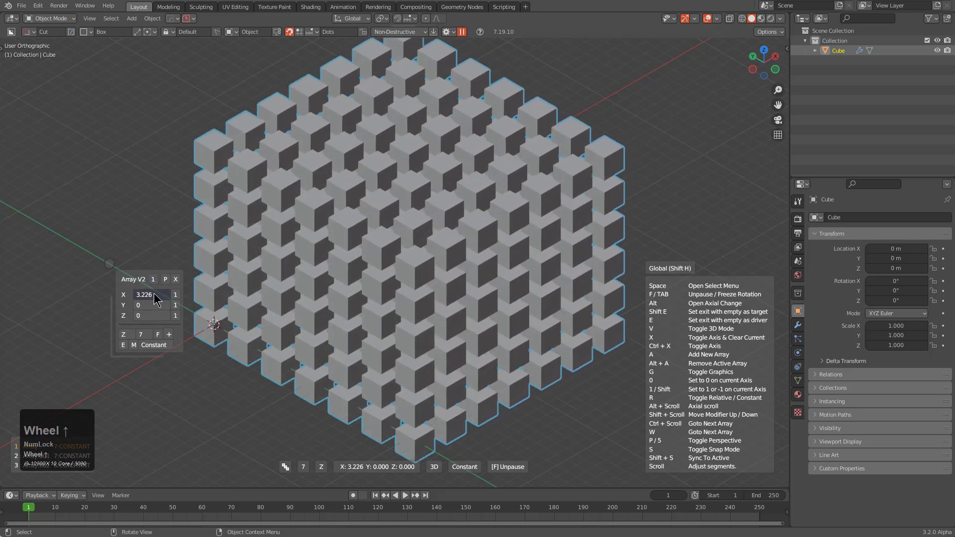
# Set the first array's X offset to 3 in the Array V2 on-screen controls and bring up the array selector.
pyautogui.scroll(3, 155, 294)
pyautogui.click(149, 295)
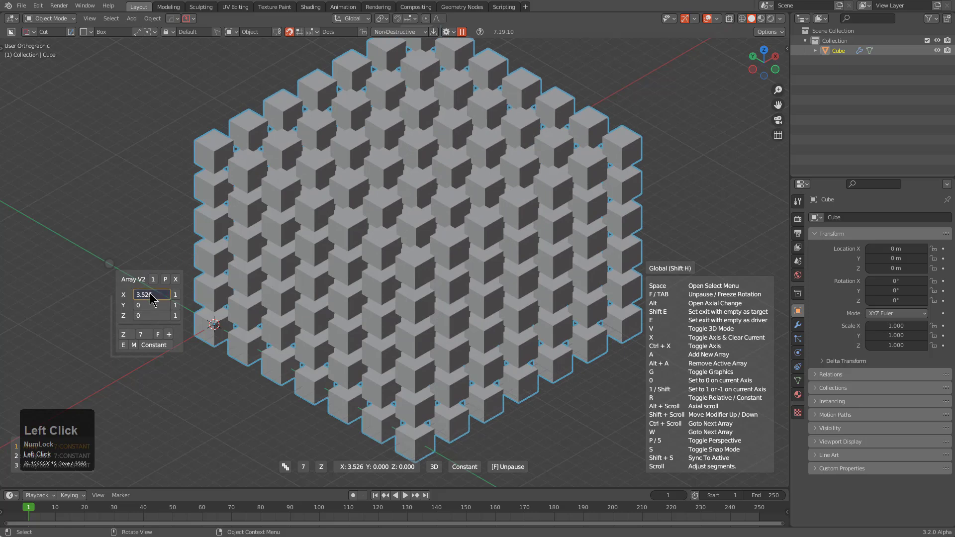
pyautogui.write('3')
pyautogui.press('KP_Enter')
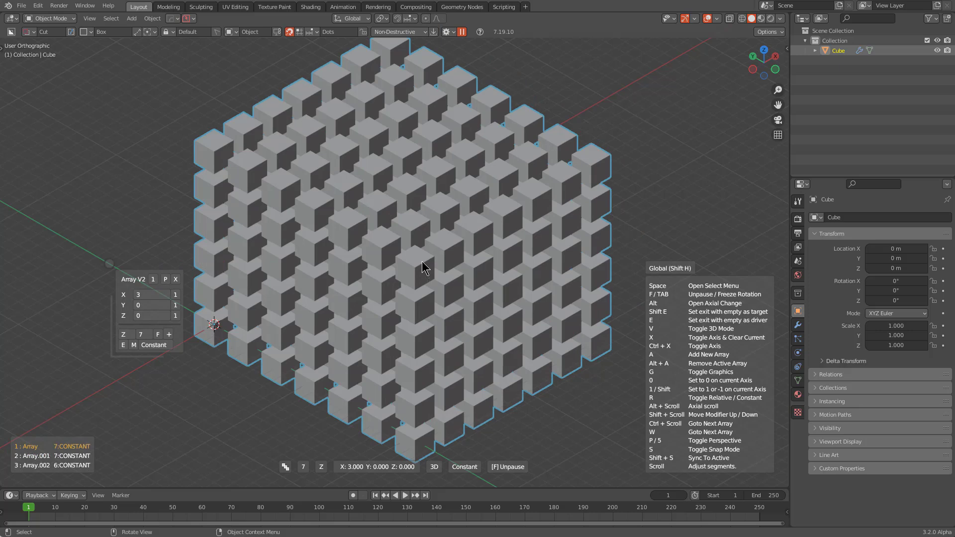
pyautogui.press('space')
pyautogui.click(478, 129)
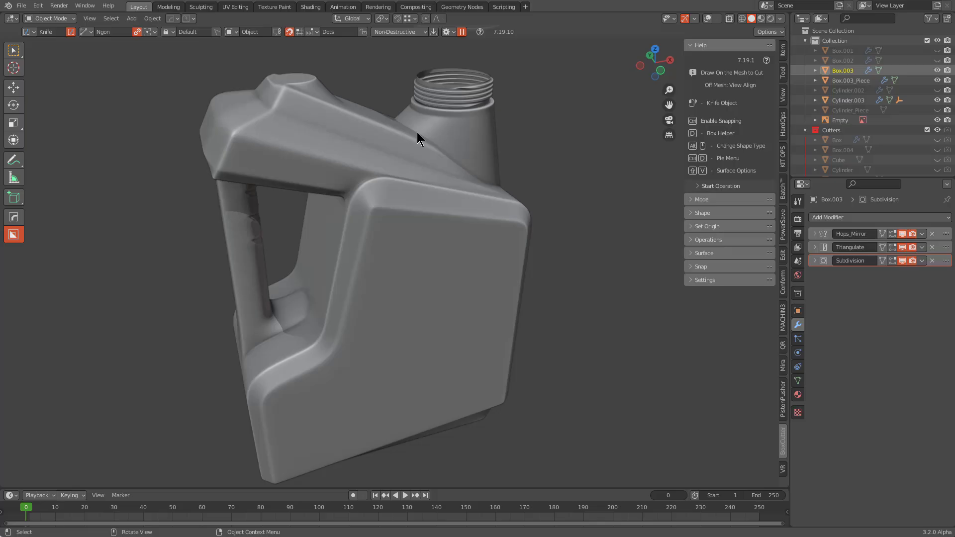
# Open the HOps Helper for the container body and cycle the sharpening angle through the 30, 45 and 60 presets, ending on 30°.
pyautogui.click(416, 133)
pyautogui.hotkey('ctrl', '`')
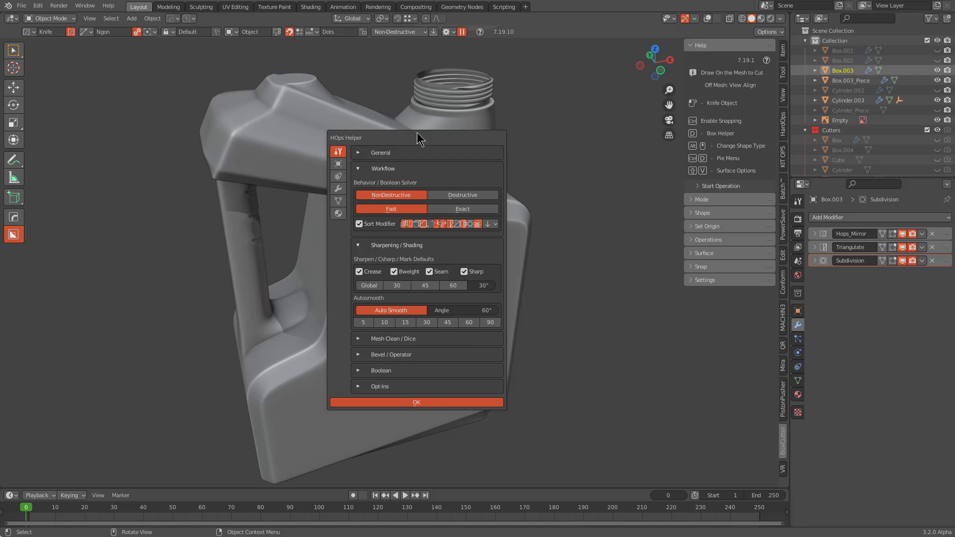
pyautogui.click(391, 286)
pyautogui.click(425, 286)
pyautogui.click(453, 285)
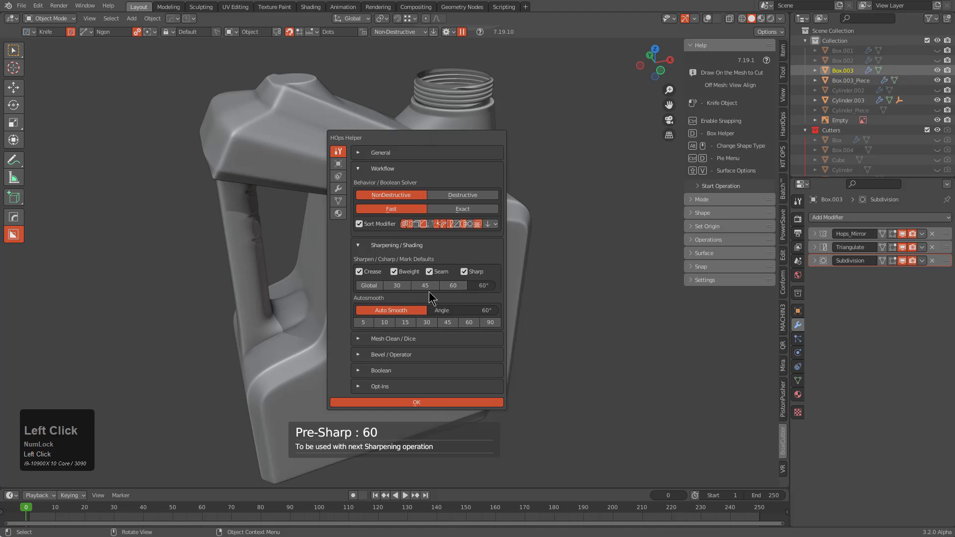
pyautogui.click(395, 285)
pyautogui.click(426, 292)
pyautogui.click(403, 285)
pyautogui.click(429, 289)
pyautogui.click(406, 285)
pyautogui.click(421, 289)
pyautogui.click(407, 287)
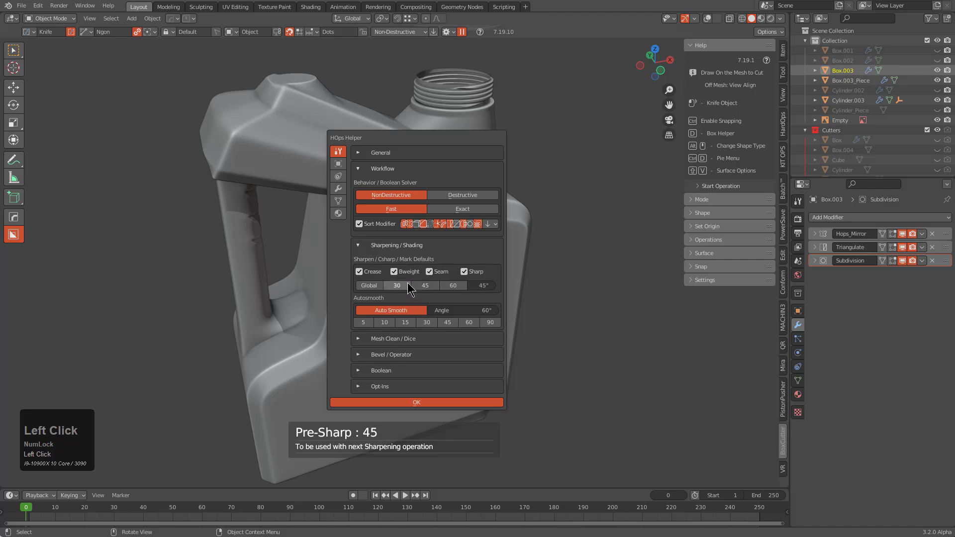
# Cycle the container's auto smooth angle through the presets, ending on 45°, and choose a sharpening angle of 45, then return it to 30°.
pyautogui.click(378, 323)
pyautogui.click(363, 322)
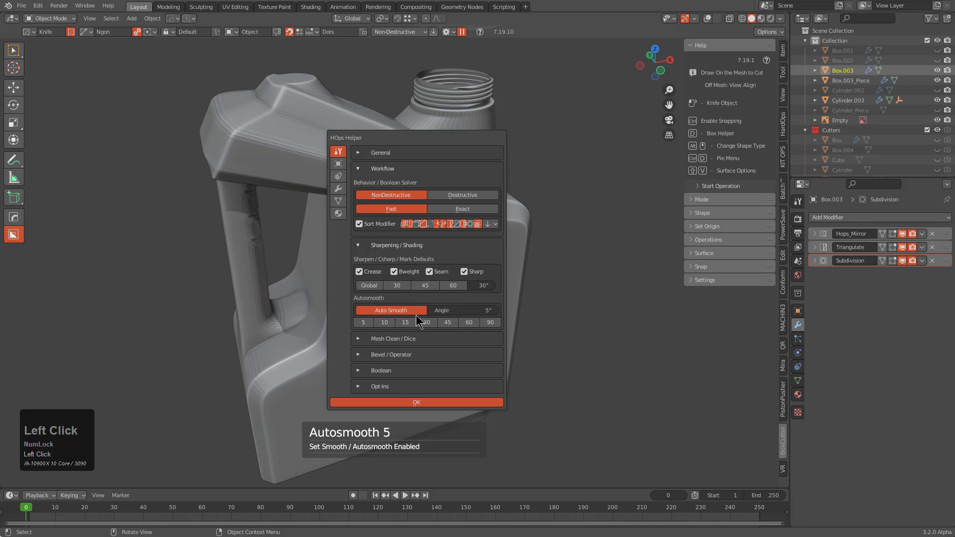
pyautogui.click(426, 322)
pyautogui.click(471, 323)
pyautogui.click(379, 323)
pyautogui.click(447, 323)
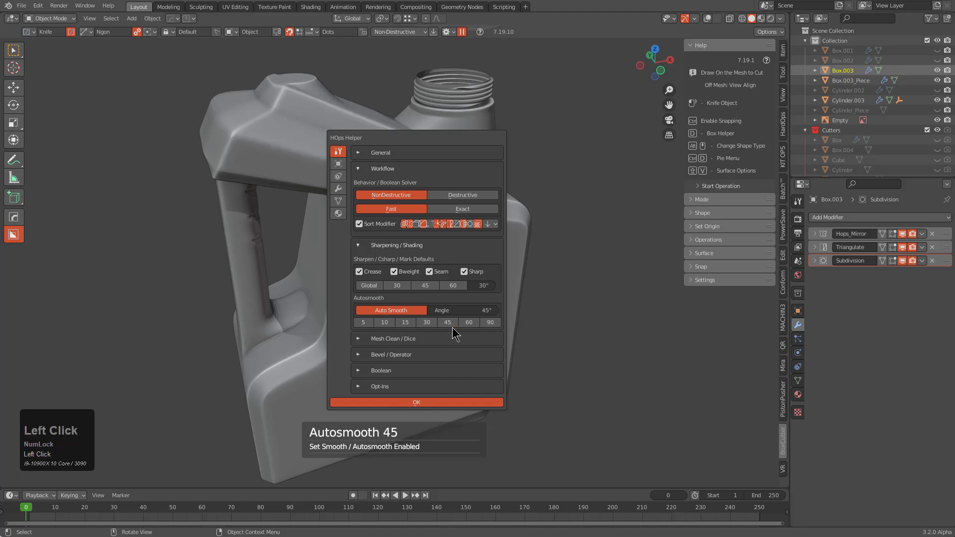
pyautogui.click(423, 286)
pyautogui.click(401, 286)
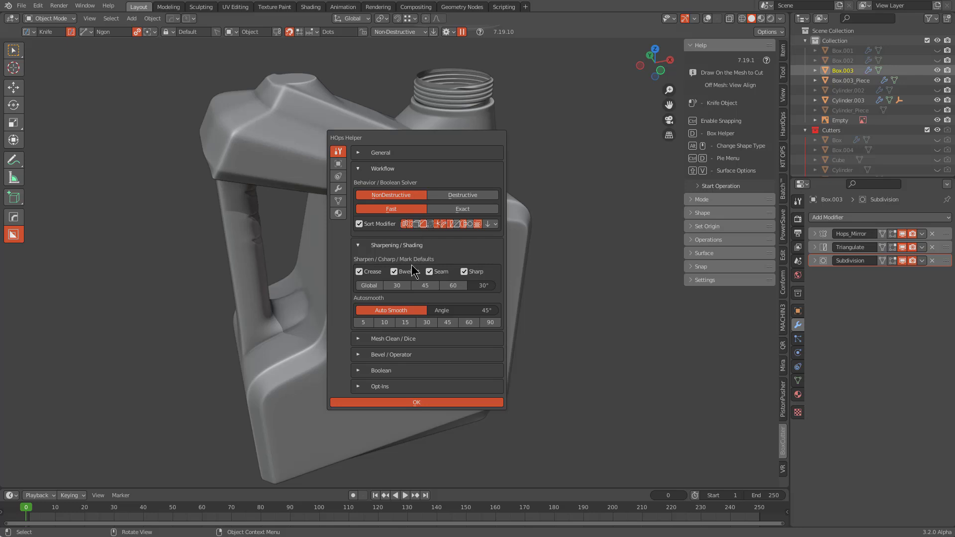
# Examine the Bevel / Operator and Mesh Clean / Dice settings in the HOps Helper.
pyautogui.click(385, 353)
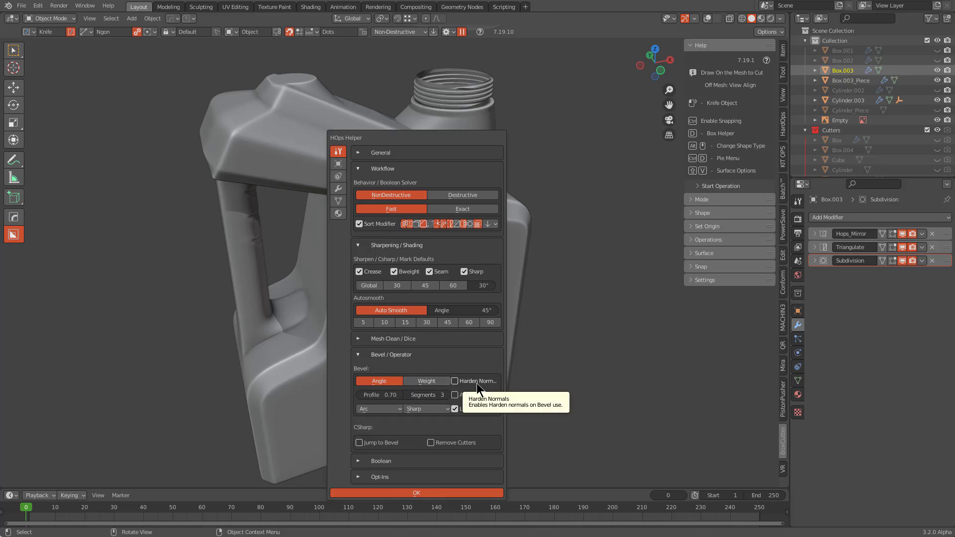
pyautogui.click(408, 356)
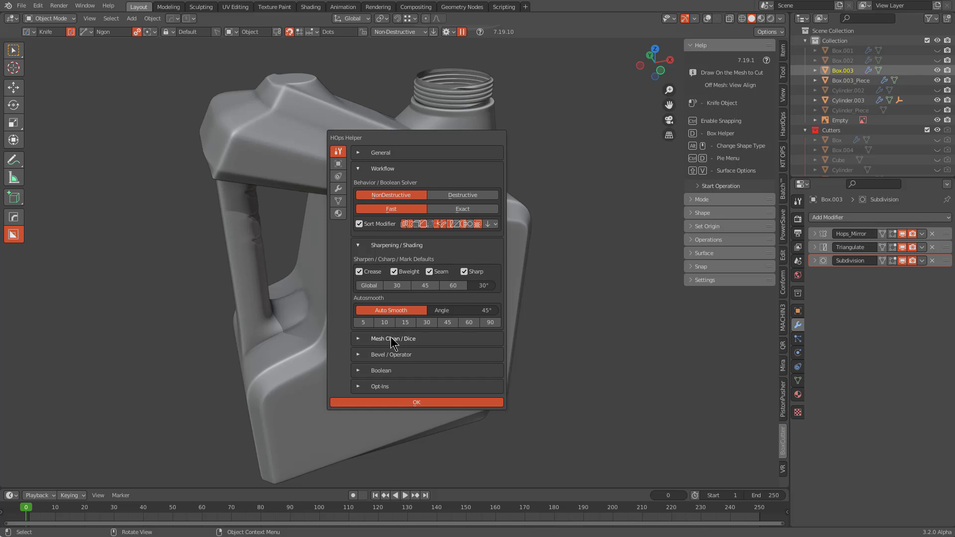
pyautogui.click(391, 338)
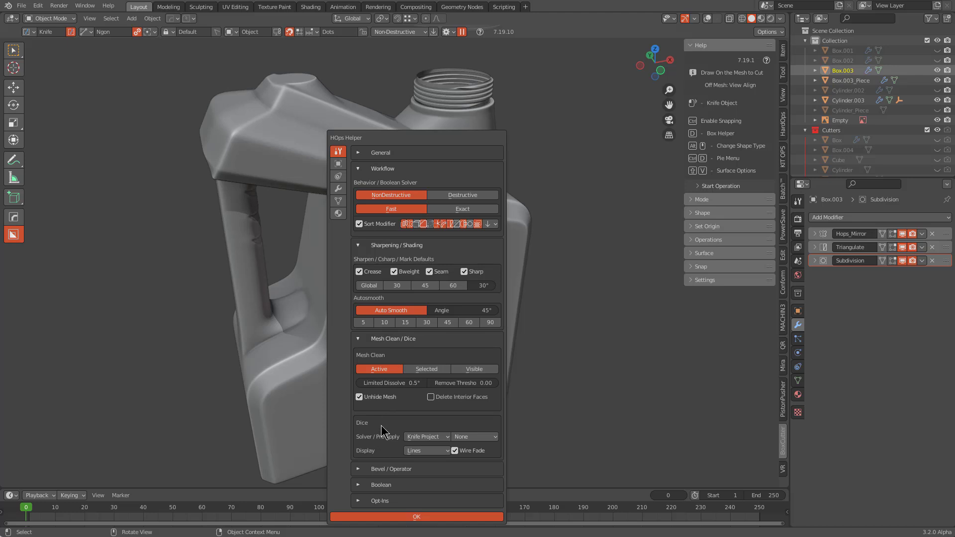
pyautogui.click(380, 345)
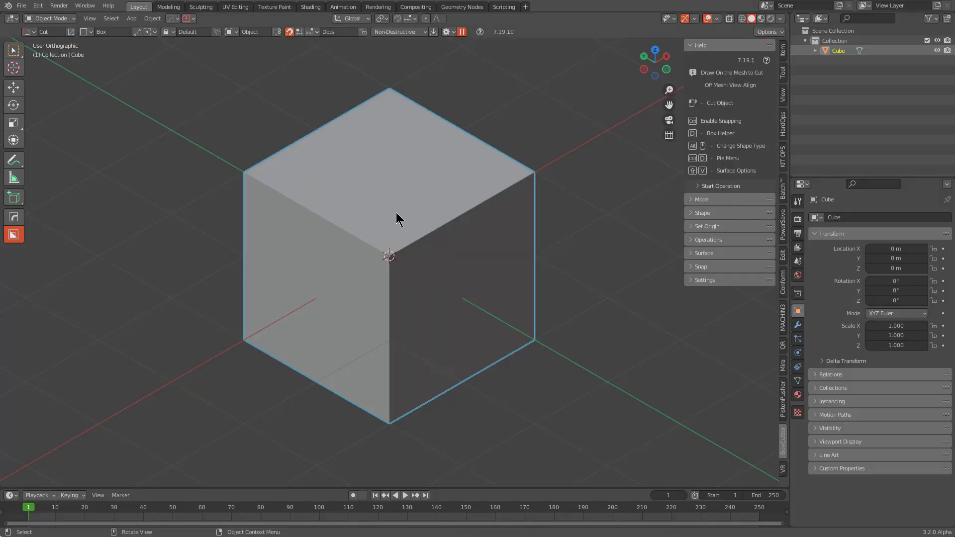
# Scale the cube along X to about 0.29 to make a thin slab and place the 3D cursor on its top face.
pyautogui.moveTo(401, 214); pyautogui.dragTo(554, 241, button='middle')
pyautogui.press('s')
pyautogui.press('x')
pyautogui.middleClick(431, 245)
pyautogui.keyDown('shift'); pyautogui.rightClick(407, 195); pyautogui.keyUp('shift')
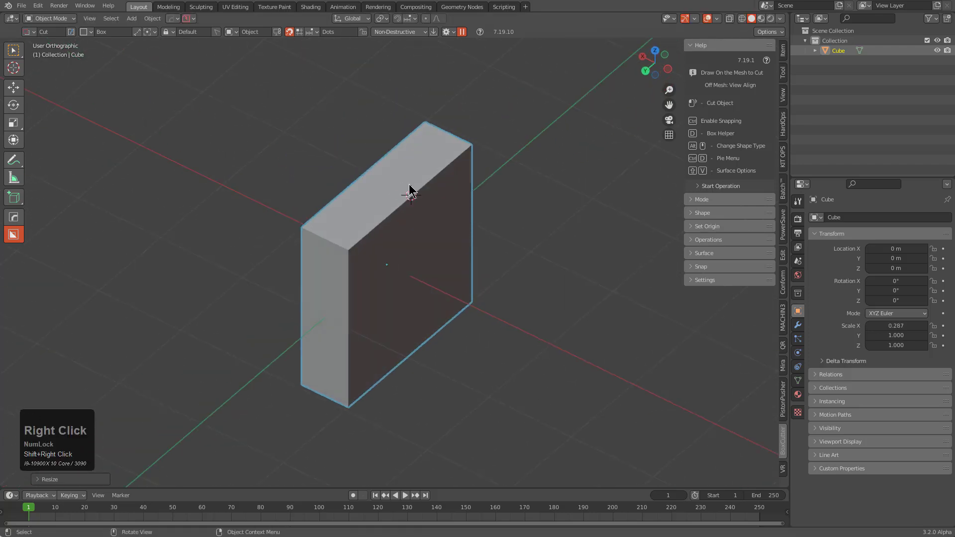
# Add a cylinder at the 3D cursor and scale it to about 0.28 in X and Y and about 0.52 in Z.
pyautogui.moveTo(385, 221); pyautogui.dragTo(420, 164, button='middle')
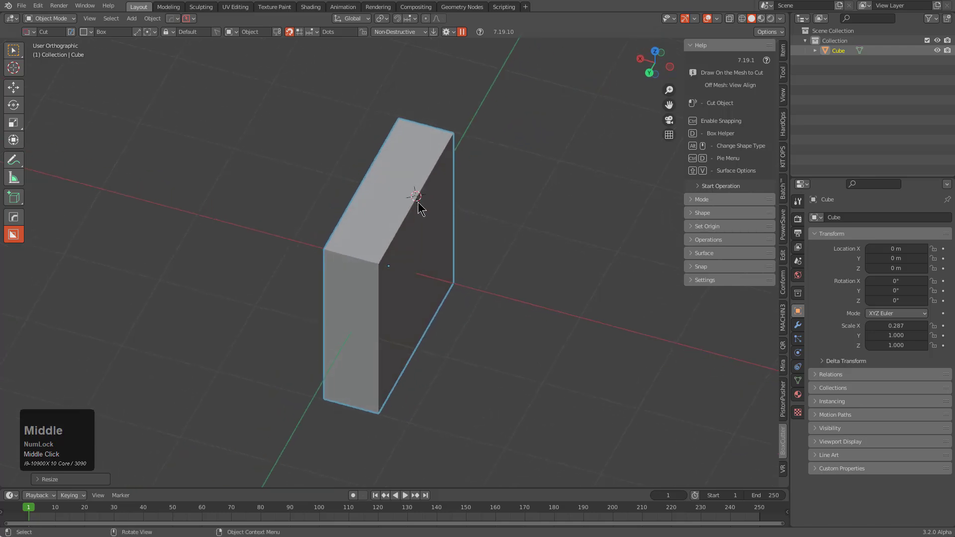
pyautogui.hotkey('shift', 'a')
pyautogui.moveTo(488, 192)
pyautogui.click(546, 252)
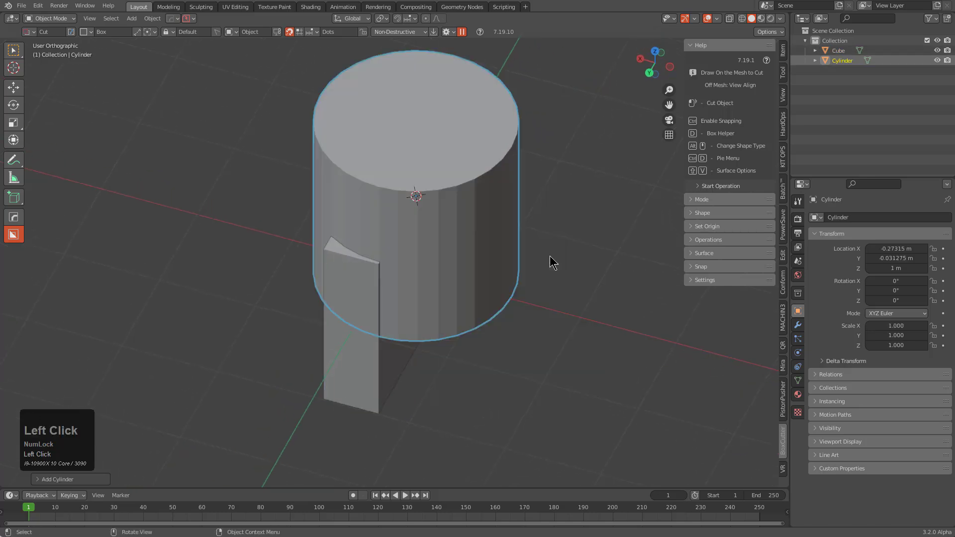
pyautogui.scroll(2, 571, 260)
pyautogui.press('s')
pyautogui.click(466, 194)
pyautogui.press('s')
pyautogui.press('z')
pyautogui.click(508, 206)
pyautogui.moveTo(507, 206); pyautogui.dragTo(403, 157, button='middle')
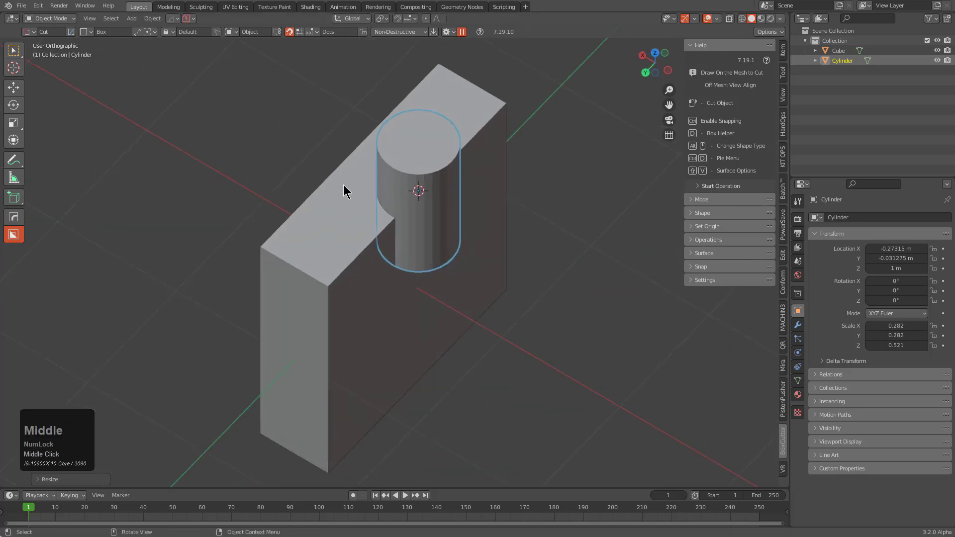
# Try to move the cylinder freely away from the slab's top face.
pyautogui.moveTo(417, 205); pyautogui.dragTo(517, 224, button='middle')
pyautogui.press('g')
pyautogui.click(460, 281)
pyautogui.moveTo(460, 282)
pyautogui.mouseDown(button='middle')
pyautogui.moveTo(466, 272)
pyautogui.moveTo(443, 274)
pyautogui.moveTo(520, 273)
pyautogui.moveTo(471, 272)
pyautogui.mouseUp(button='middle')
pyautogui.press('g')
pyautogui.click(495, 282)
pyautogui.moveTo(380, 330); pyautogui.dragTo(396, 262, button='middle')
# Clear the cylinder's location and move it beside the slab, to about X -0.81, Y -0.04, Z -0.14 m.
pyautogui.hotkey('alt', 'g')
pyautogui.moveTo(452, 324); pyautogui.dragTo(401, 271, button='middle')
pyautogui.press('g')
pyautogui.press('z')
pyautogui.click(398, 180)
pyautogui.moveTo(398, 180); pyautogui.dragTo(424, 246, button='middle')
pyautogui.press('g')
pyautogui.click(561, 297)
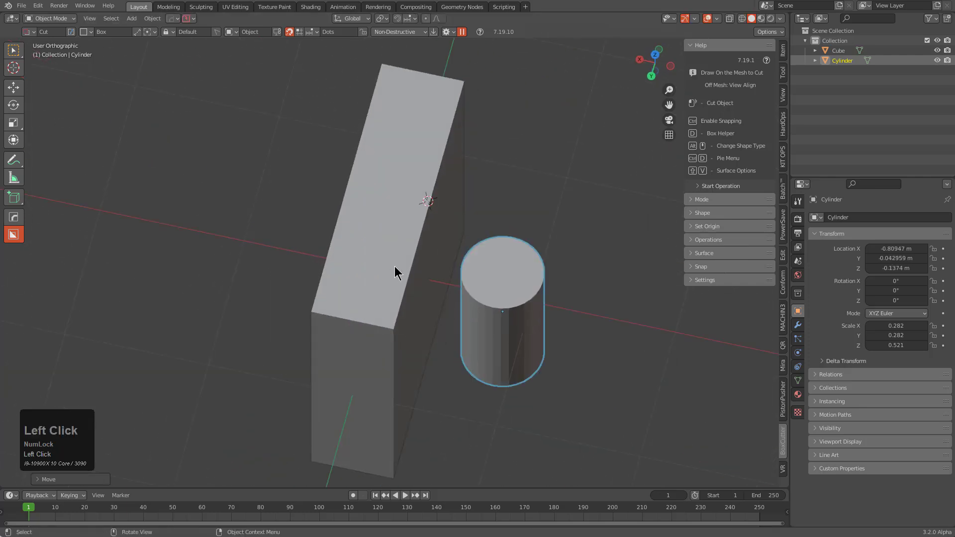
# Select the slab with the cylinder, move both so the slab sits at about X -2.41, Y 3.14, Z 0.31 m, and deselect everything.
pyautogui.keyDown('shift'); pyautogui.click(390, 267); pyautogui.keyUp('shift')
pyautogui.keyDown('shift'); pyautogui.scroll(-2, 384, 274); pyautogui.keyUp('shift')
pyautogui.moveTo(383, 273); pyautogui.dragTo(362, 260, button='middle')
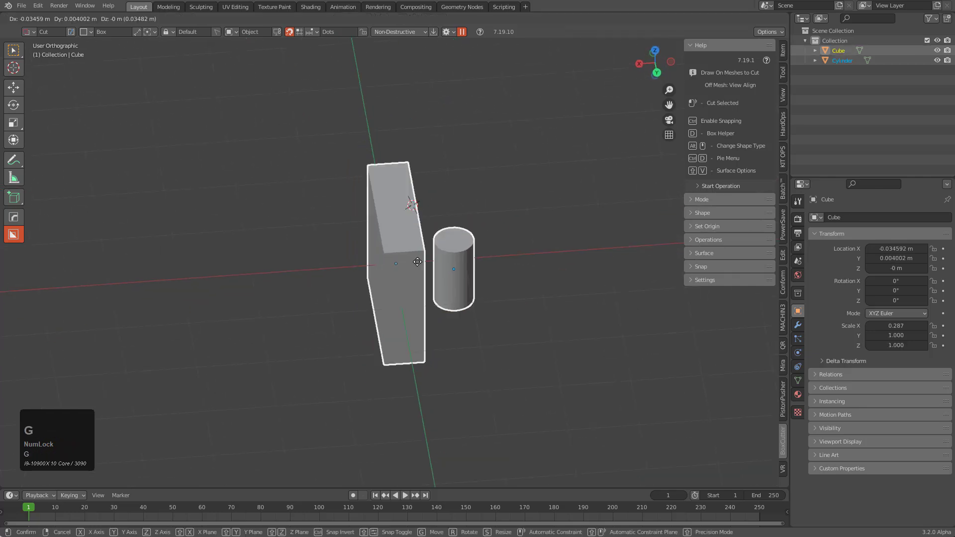
pyautogui.press('g')
pyautogui.click(533, 246)
pyautogui.keyDown('shift'); pyautogui.moveTo(532, 246); pyautogui.dragTo(422, 315, button='middle'); pyautogui.keyUp('shift')
pyautogui.press('g')
pyautogui.click(248, 254)
pyautogui.keyDown('shift'); pyautogui.scroll(-1, 336, 338); pyautogui.keyUp('shift')
pyautogui.hotkey('alt', 'a')
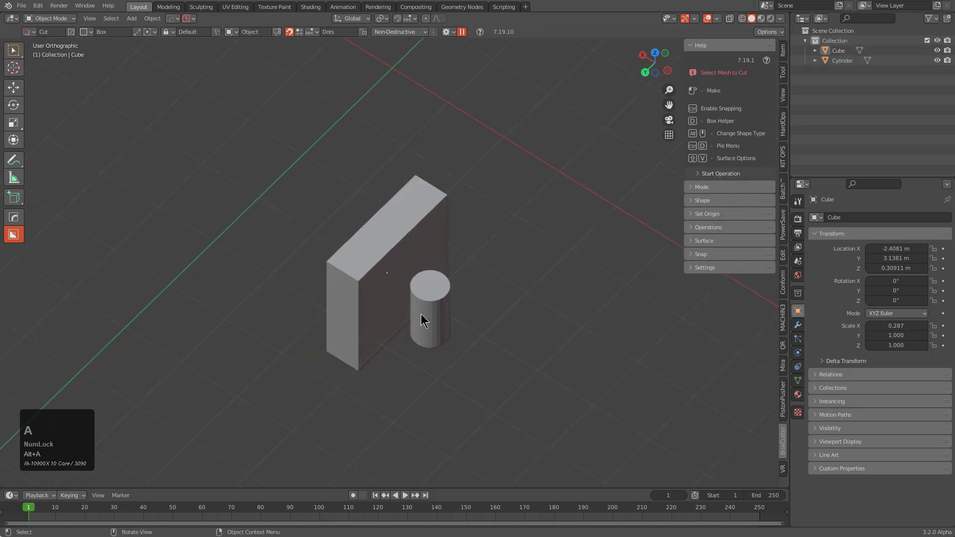
# Select the cylinder, try clearing its location, and undo the change.
pyautogui.click(427, 304)
pyautogui.scroll(-1, 442, 213)
pyautogui.hotkey('alt', 'g')
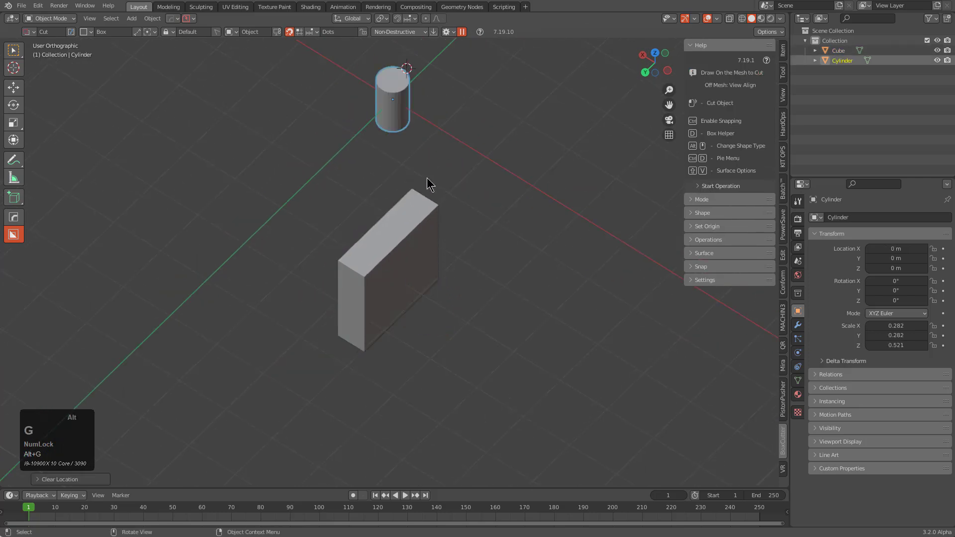
pyautogui.hotkey('ctrl', 'z')
pyautogui.scroll(1, 449, 270)
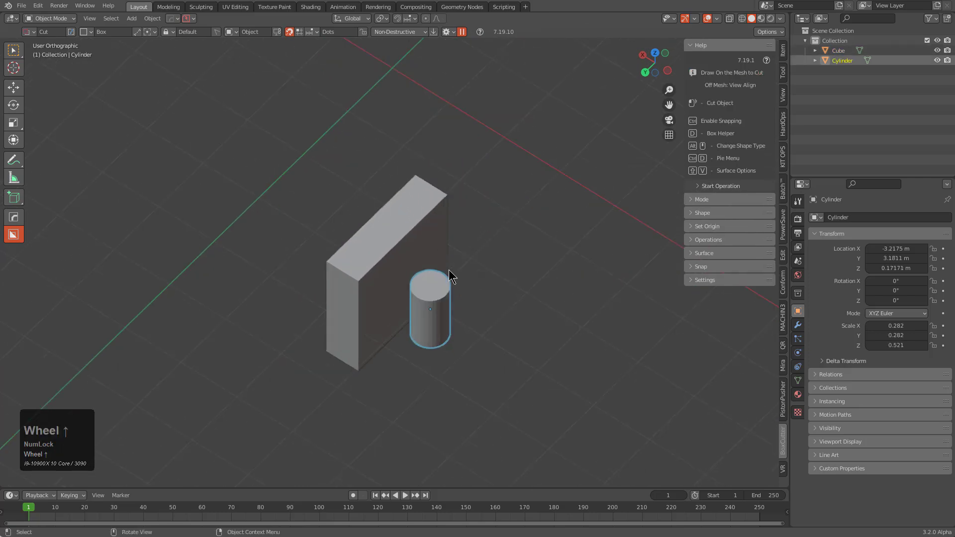
# Select the slab together with the cylinder and align the cylinder to it on X and Z with Hard Ops Reset Axis/Align/Select.
pyautogui.keyDown('shift'); pyautogui.click(383, 248); pyautogui.keyUp('shift')
pyautogui.press('q')
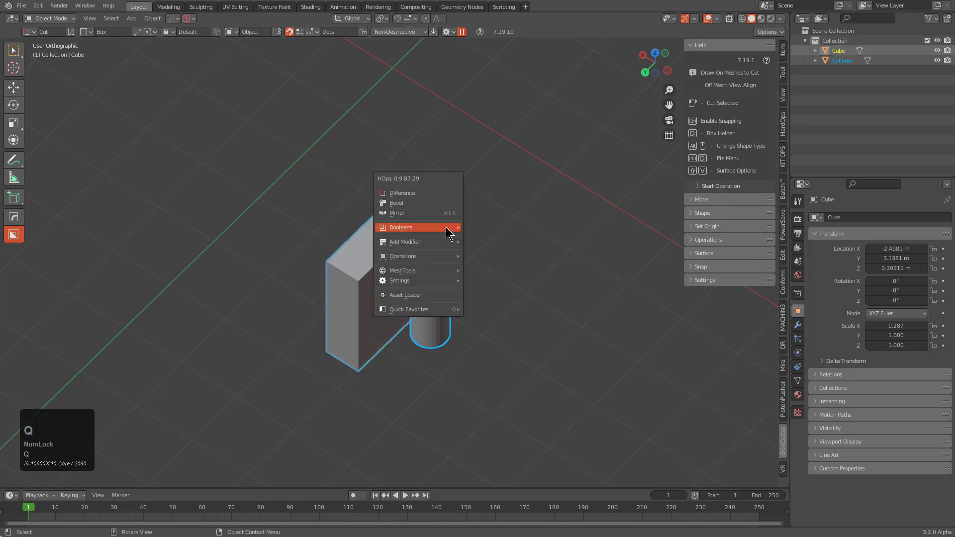
pyautogui.moveTo(422, 280)
pyautogui.click(499, 275)
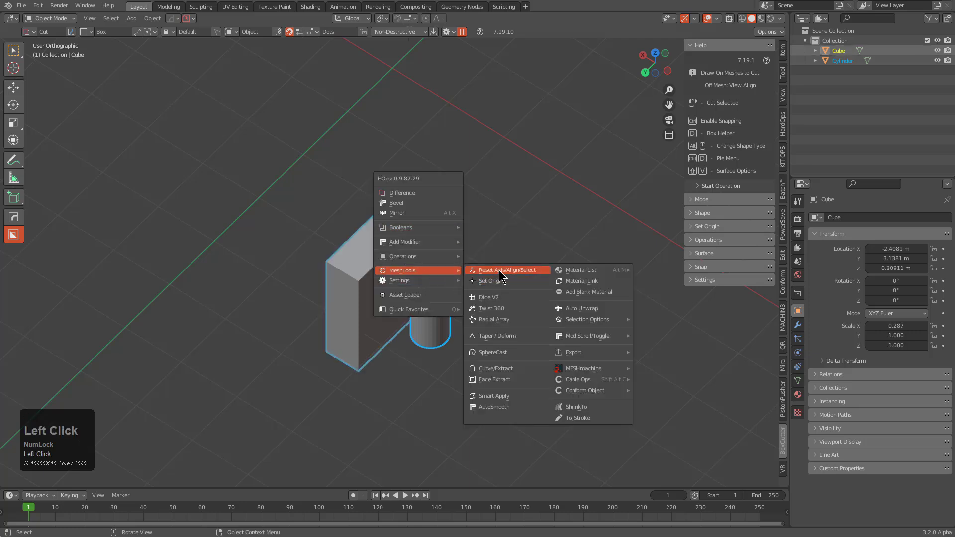
pyautogui.press('x')
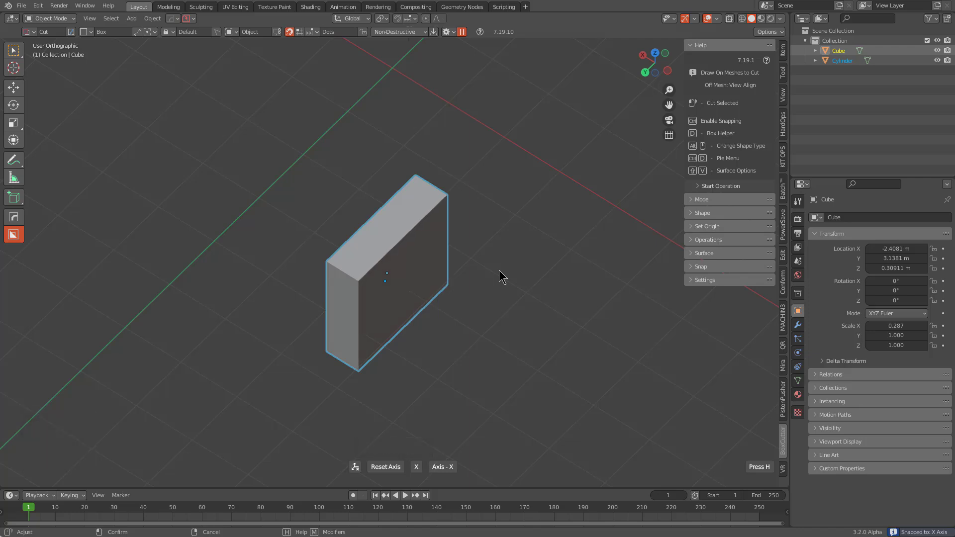
pyautogui.press('z')
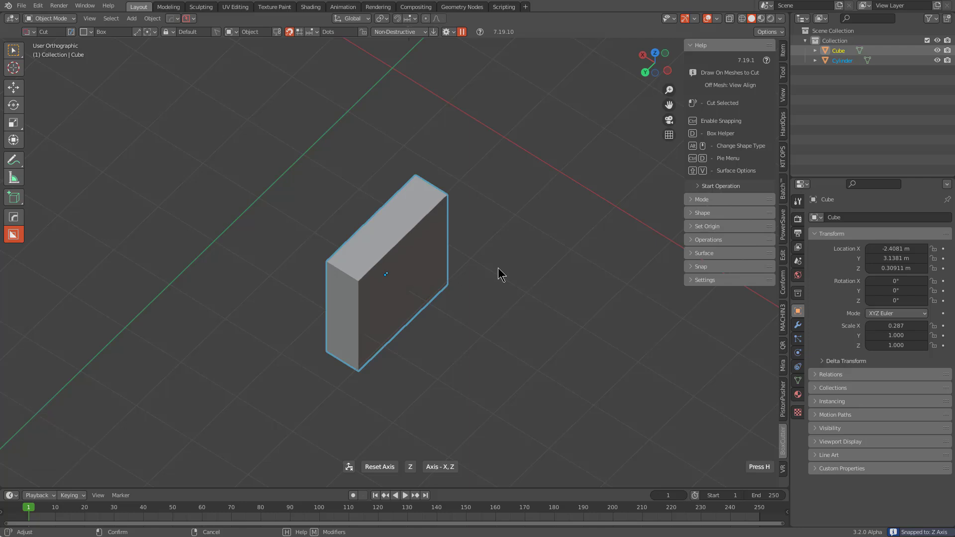
# Switch the Reset Axis alignment to Z only, change it to X only, and confirm it.
pyautogui.press('z')
pyautogui.press('z')
pyautogui.press('z')
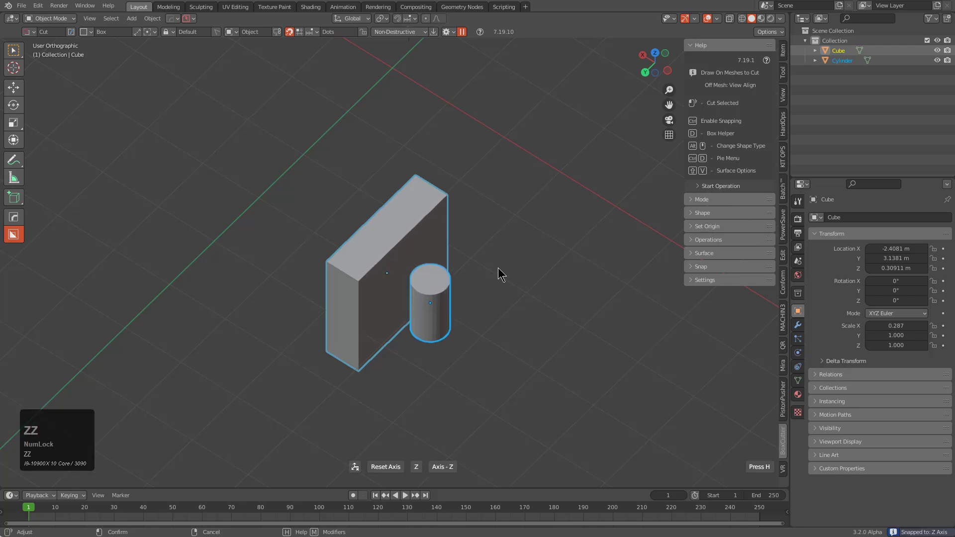
pyautogui.press('x')
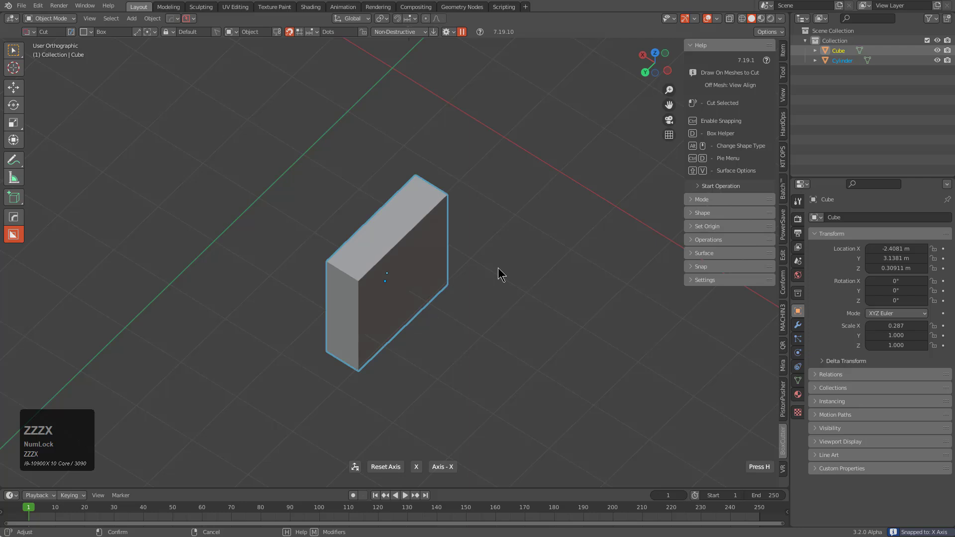
pyautogui.click(498, 268)
# Raise the cylinder along Z to about 1.13 m so it protrudes from the slab's top face.
pyautogui.moveTo(498, 269); pyautogui.dragTo(240, 285, button='middle')
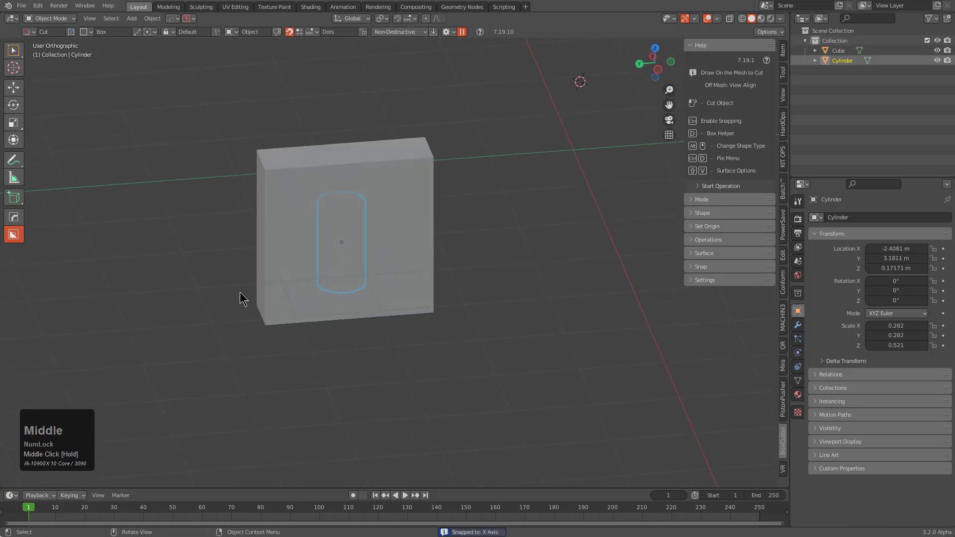
pyautogui.press('g')
pyautogui.press('z')
pyautogui.click(362, 198)
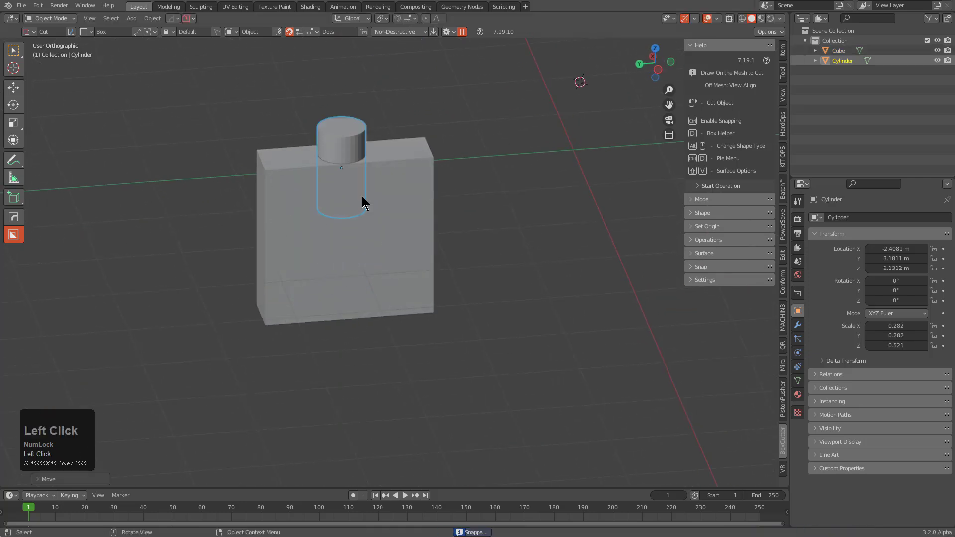
# Scale the cylinder to about 0.21 in X and Y and 0.38 in Z, and place it near the slab's end at about Y 3.88, Z 1.46 m.
pyautogui.scroll(3, 411, 193)
pyautogui.press('g')
pyautogui.press('y')
pyautogui.click(330, 215)
pyautogui.press('s')
pyautogui.click(306, 203)
pyautogui.press('g')
pyautogui.click(314, 168)
pyautogui.press('g')
pyautogui.press('y')
pyautogui.click(299, 181)
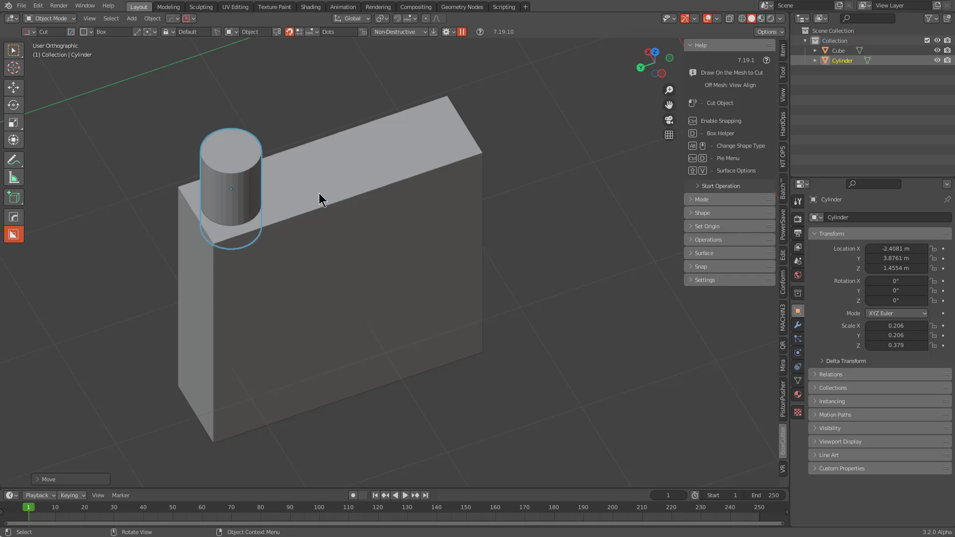
# Move the cylinder freely off the slab into the empty space beside it.
pyautogui.moveTo(284, 195); pyautogui.dragTo(410, 222, button='middle')
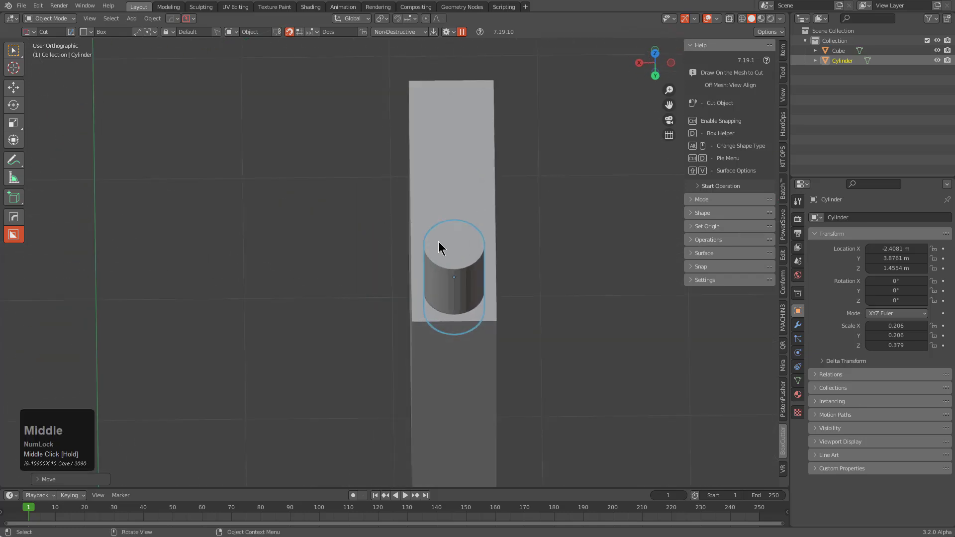
pyautogui.scroll(-1, 418, 229)
pyautogui.press('g')
pyautogui.click(259, 371)
pyautogui.keyDown('shift'); pyautogui.moveTo(315, 348); pyautogui.dragTo(311, 192, button='middle'); pyautogui.keyUp('shift')
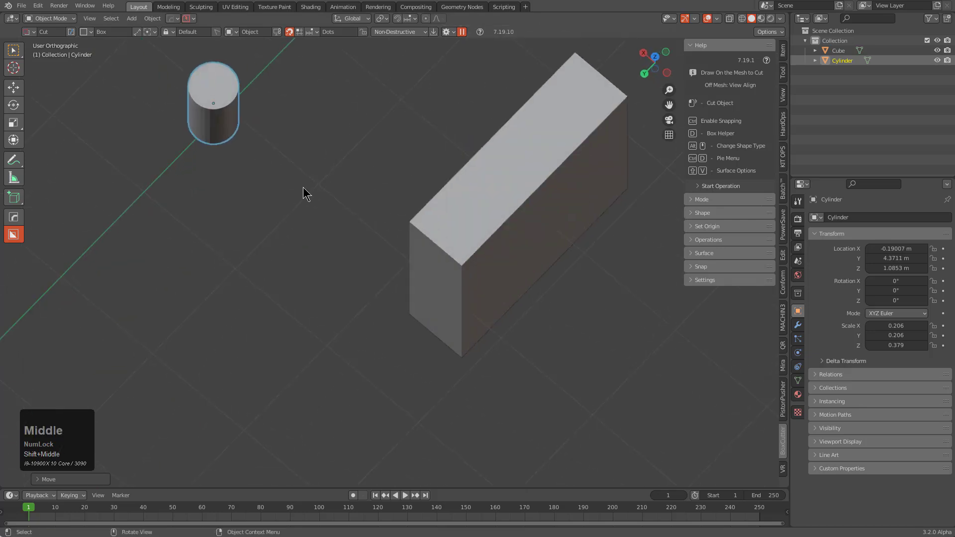
pyautogui.press('g')
pyautogui.click(196, 267)
# Select the slab together with the cylinder and align the cylinder to the slab on X and Y with Reset Axis/Align/Select.
pyautogui.keyDown('shift'); pyautogui.click(450, 255); pyautogui.keyUp('shift')
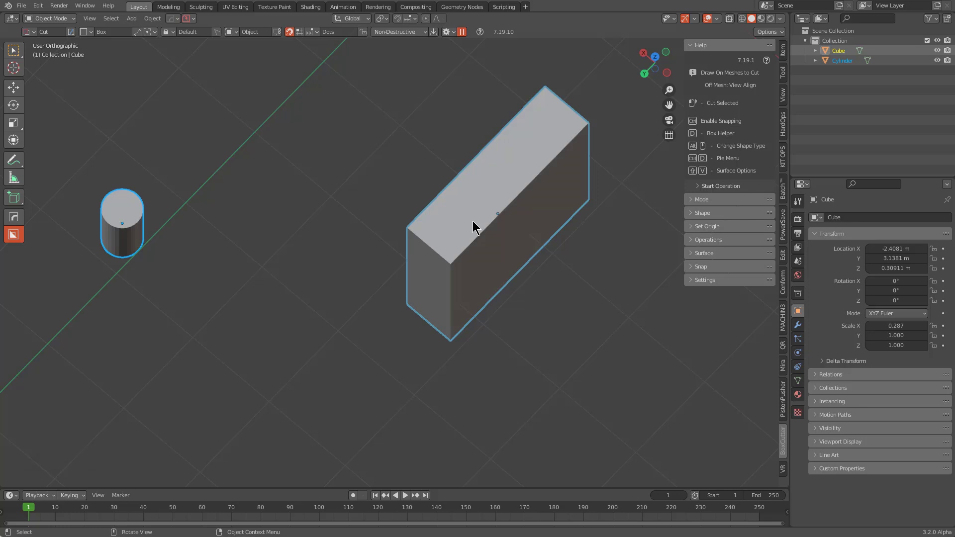
pyautogui.press('q')
pyautogui.moveTo(475, 222)
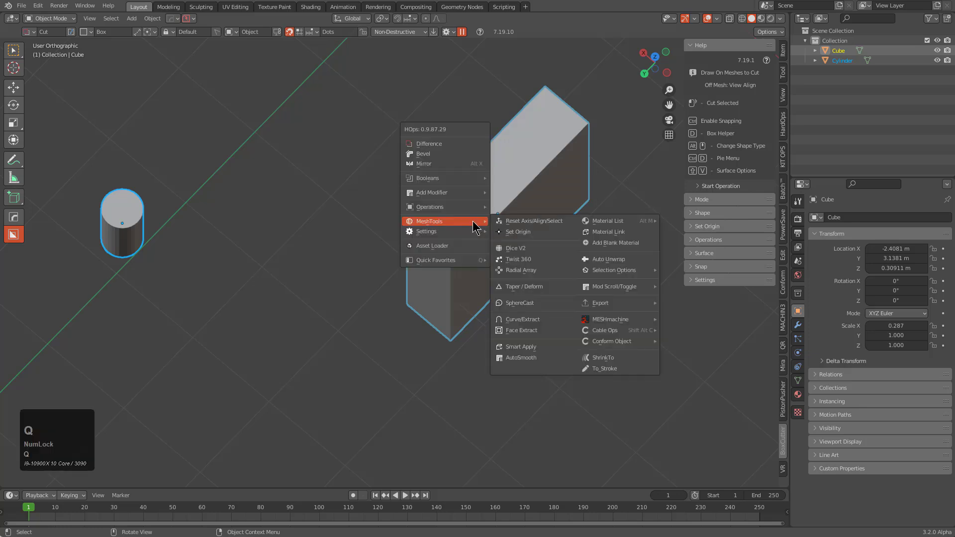
pyautogui.click(512, 221)
pyautogui.press('x')
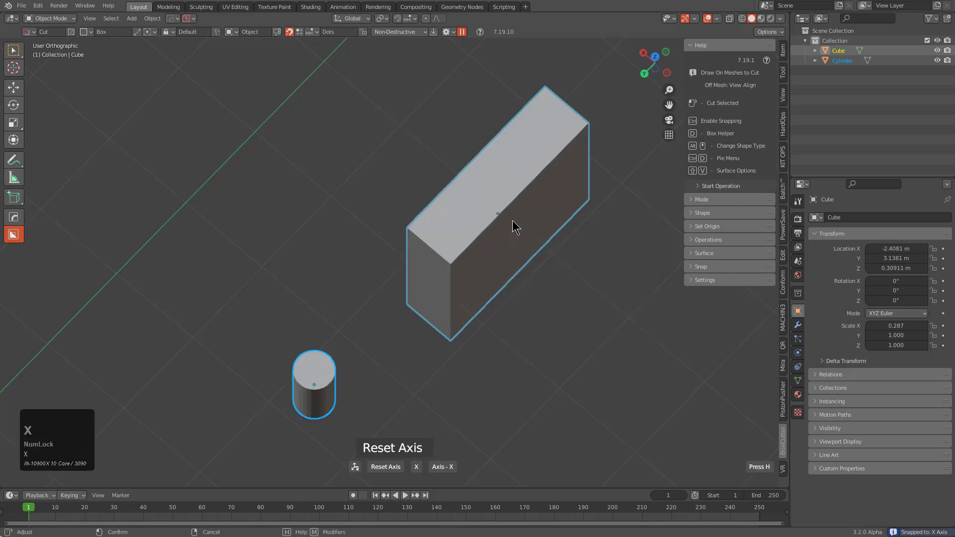
pyautogui.middleClick(519, 236)
pyautogui.moveTo(519, 237); pyautogui.dragTo(490, 216, button='middle')
pyautogui.press('y')
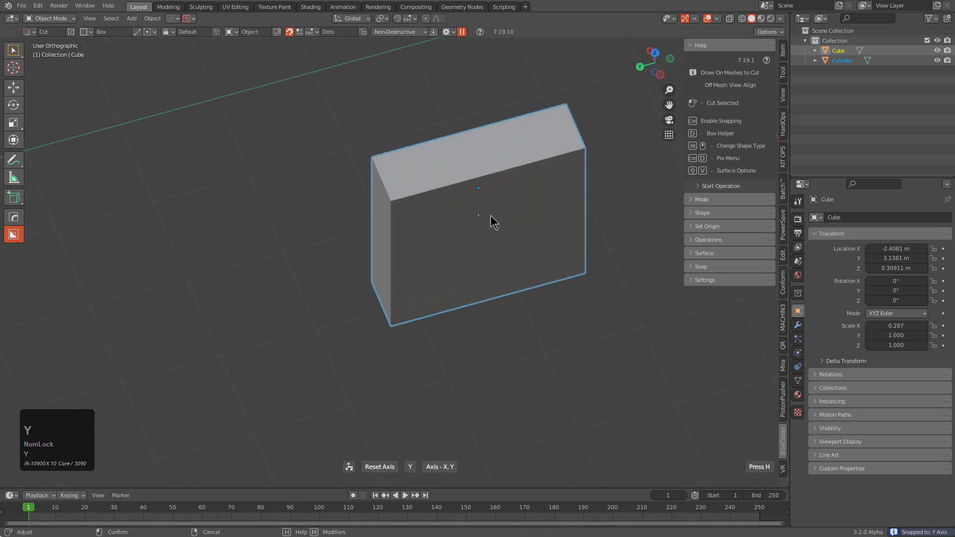
pyautogui.click(492, 219)
# Move the cylinder up to about Z 1.46 m and along Y to about 3.84 m, near the end of the slab's top.
pyautogui.press('g')
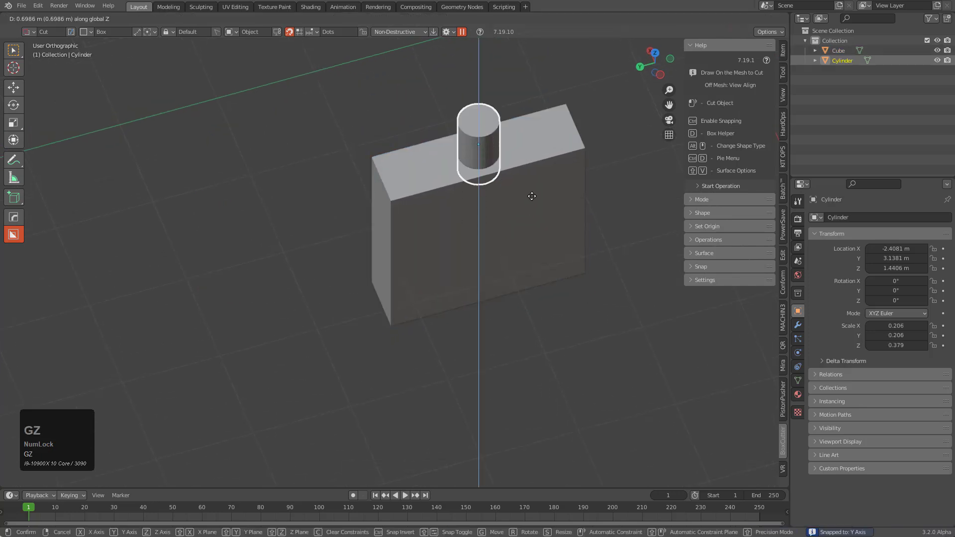
pyautogui.press('y')
pyautogui.click(467, 228)
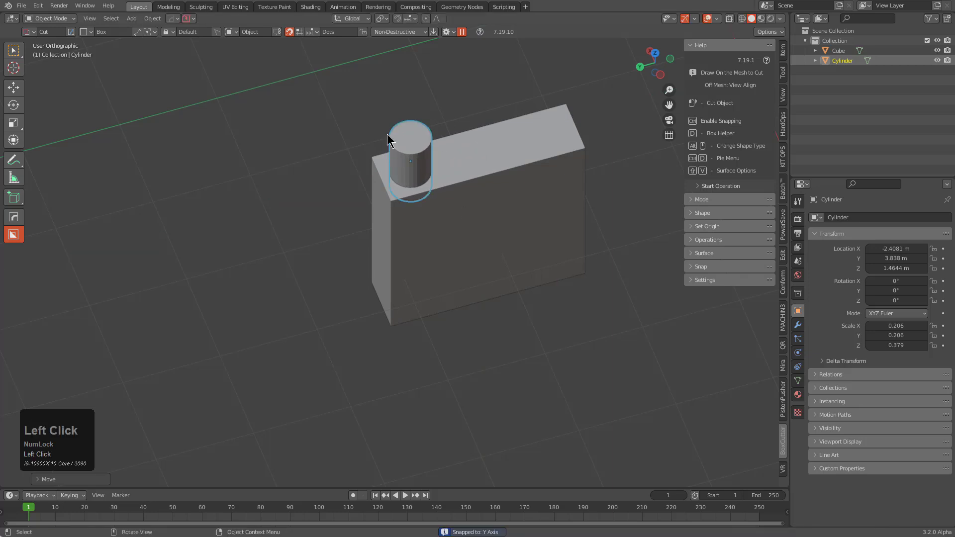
pyautogui.scroll(1, 467, 227)
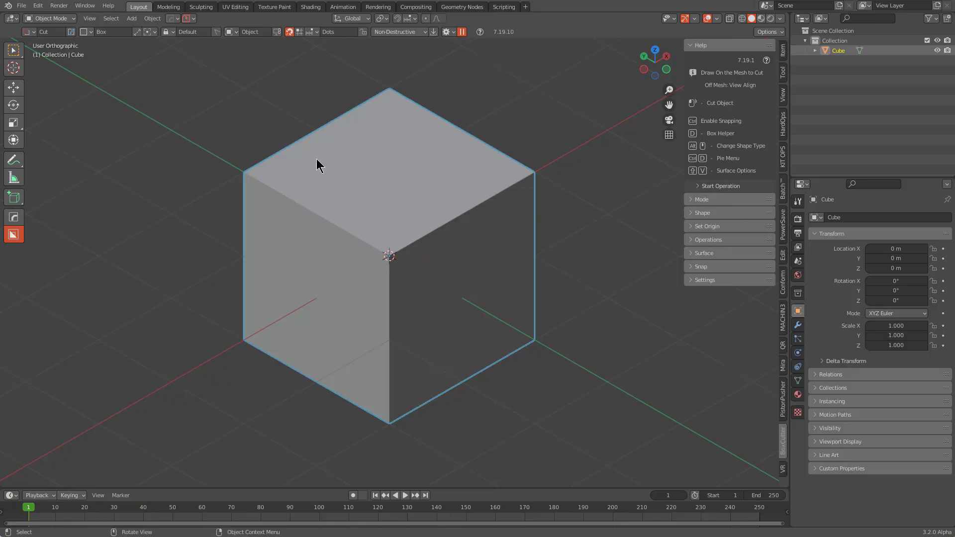
# View the Hard Ops popover's operator page and its Q page.
pyautogui.click(172, 19)
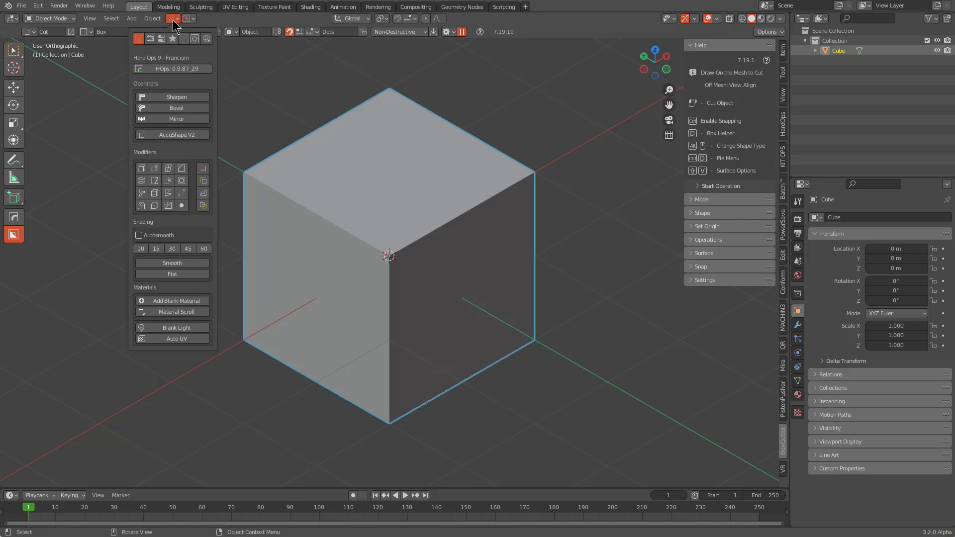
pyautogui.click(195, 39)
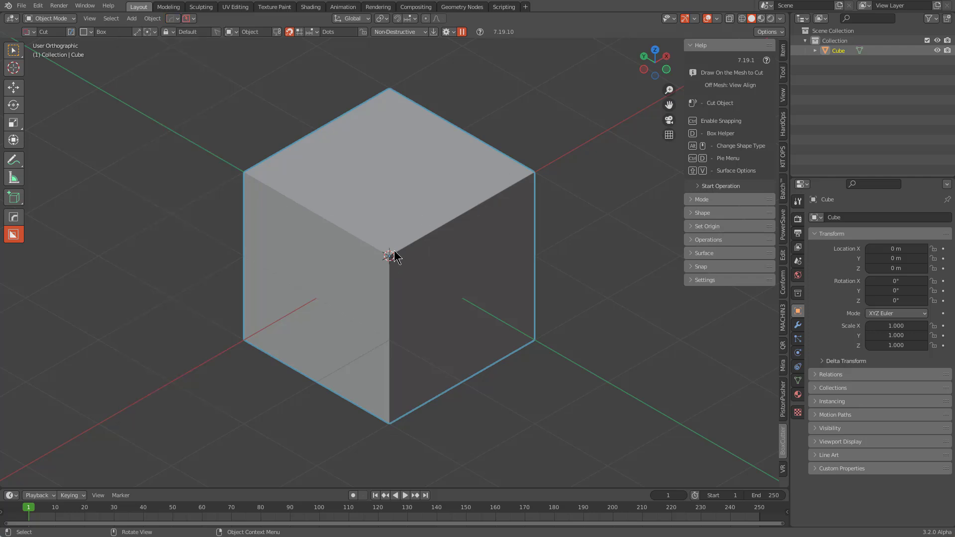
# Start the Hard Ops mirror gizmo, switch its mode through Modifier, Modifier&Apply and Symmetry, and exit without mirroring.
pyautogui.hotkey('alt', 'x')
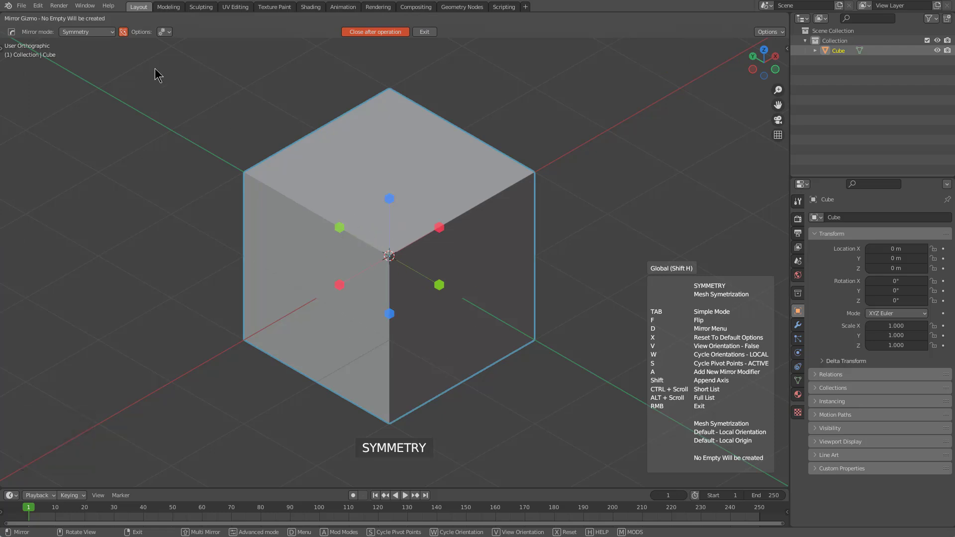
pyautogui.click(85, 32)
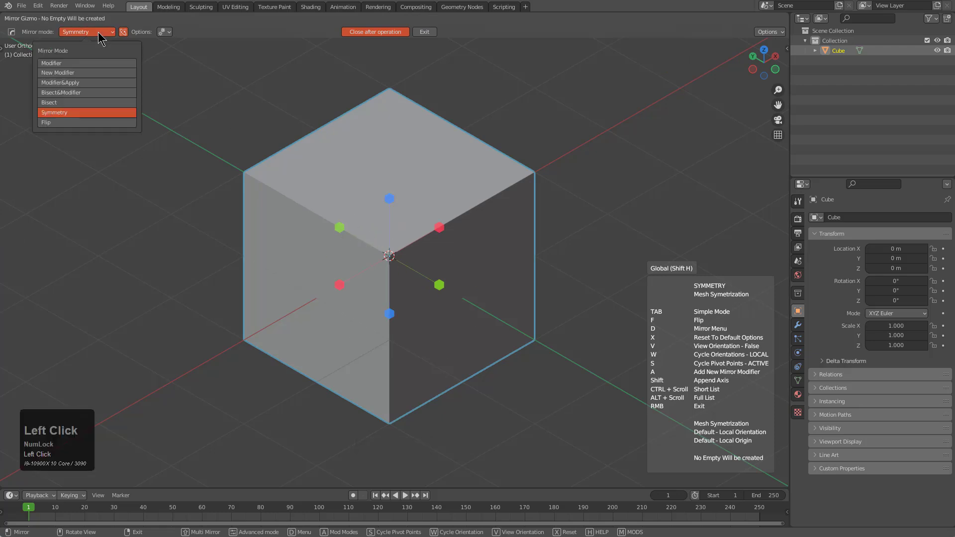
pyautogui.click(94, 64)
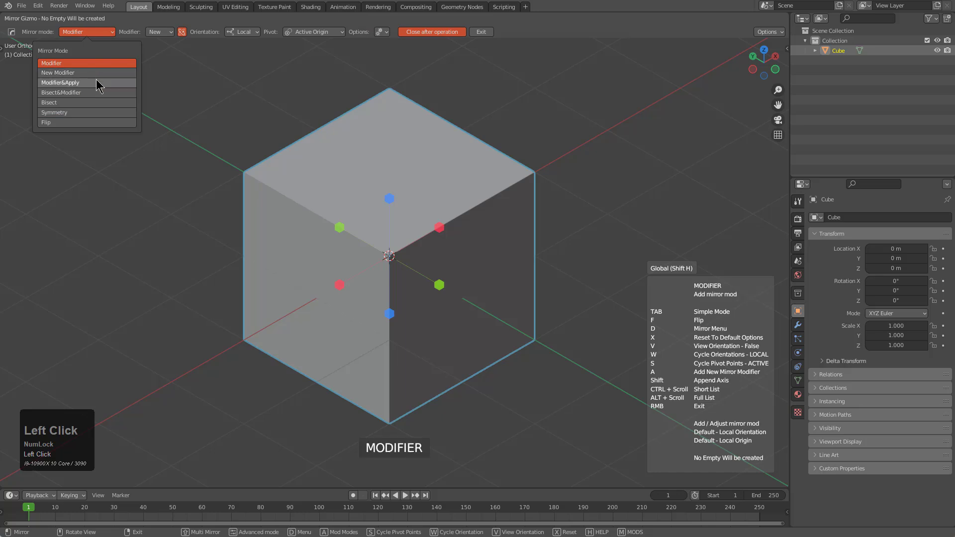
pyautogui.click(85, 83)
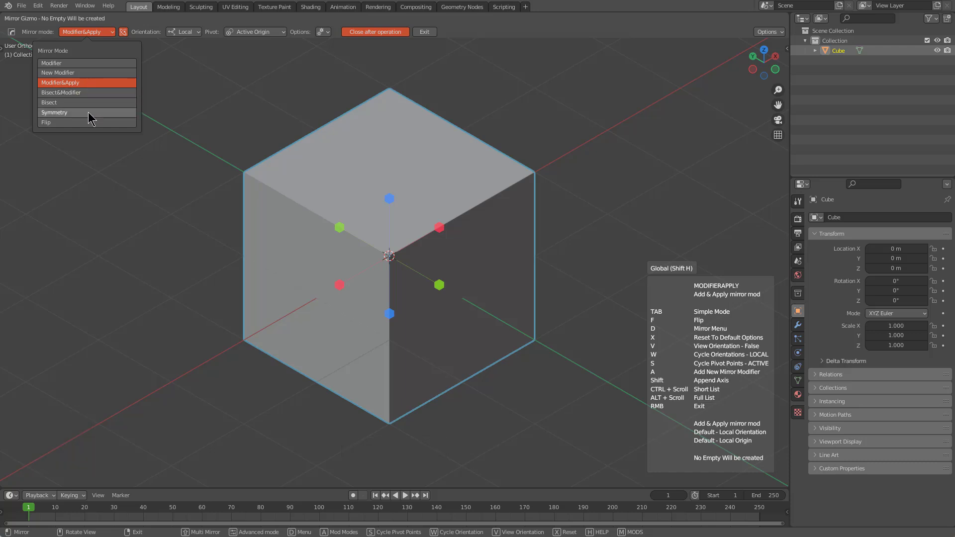
pyautogui.click(90, 113)
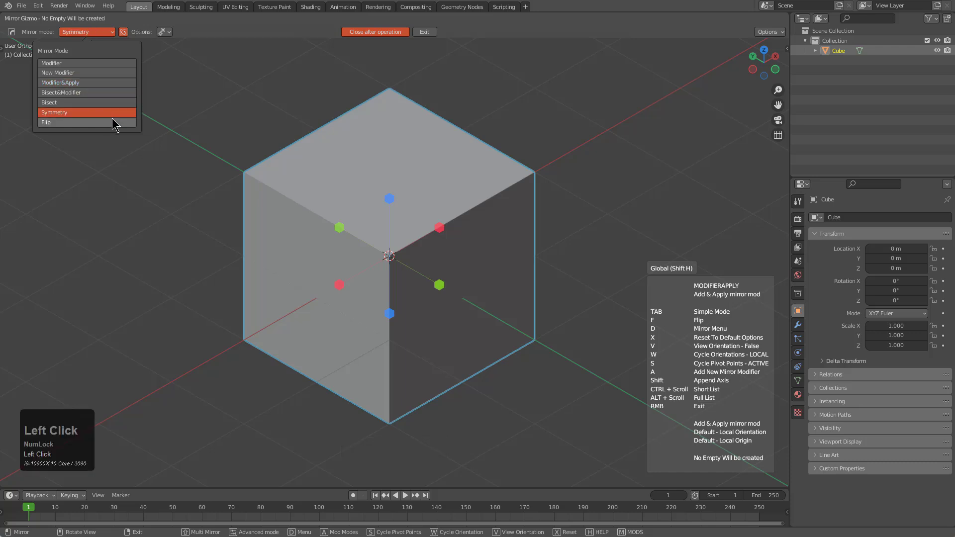
pyautogui.rightClick(301, 191)
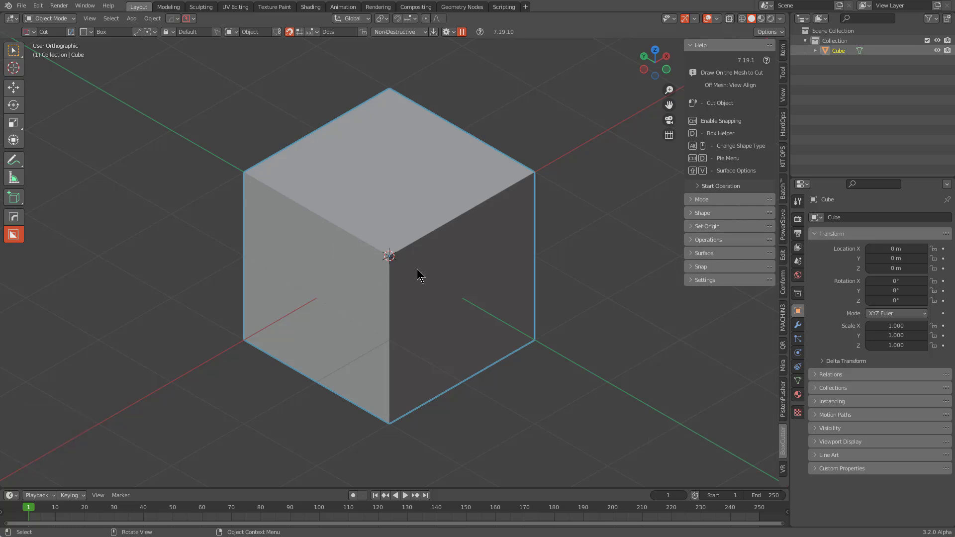
# Bevel one of the cube's top edges in Edit Mode into a wide flat chamfer.
pyautogui.press('Tab')
pyautogui.click(431, 226)
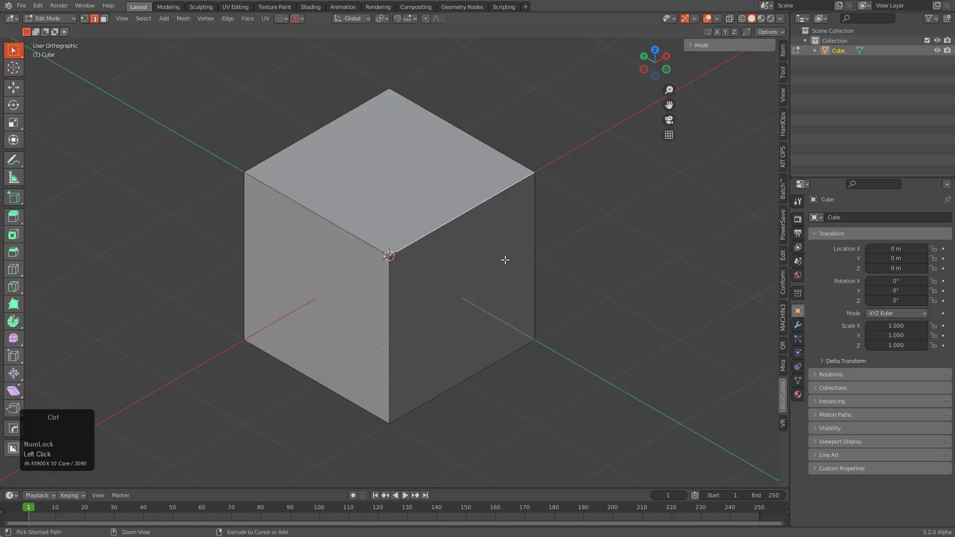
pyautogui.hotkey('ctrl', 'b')
pyautogui.click(550, 305)
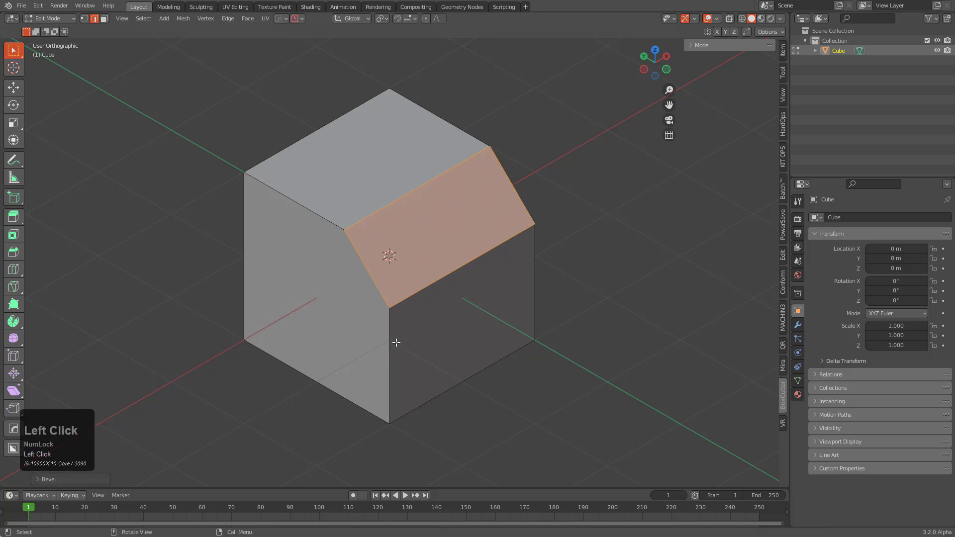
# Bevel the cube's front vertical edge below the chamfer into a rounded, multi-segment corner.
pyautogui.click(396, 342)
pyautogui.hotkey('ctrl', 'b')
pyautogui.scroll(6, 446, 341)
pyautogui.click(412, 309)
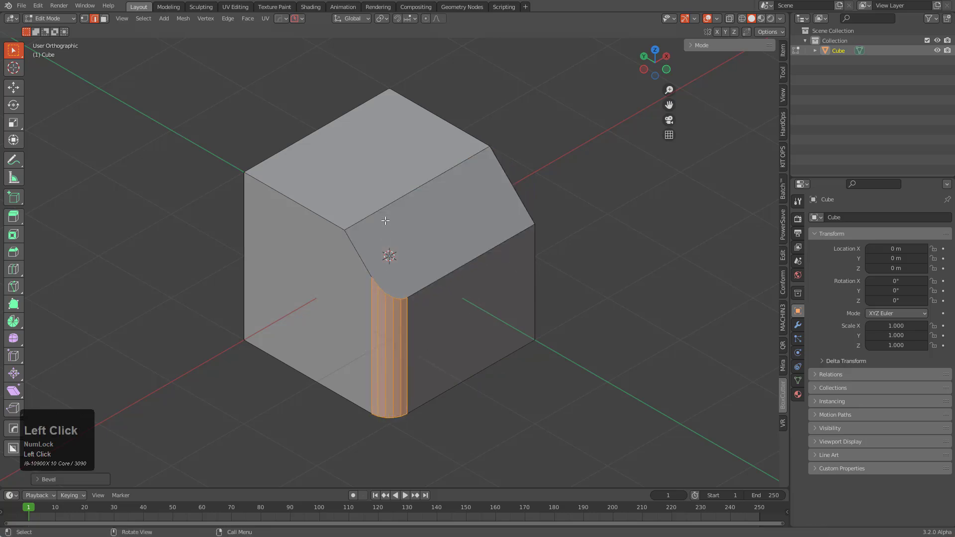
# Round the edge between the top face and the chamfer with a narrow multi-segment bevel, and return to Object Mode.
pyautogui.click(386, 212)
pyautogui.hotkey('ctrl', 'b')
pyautogui.scroll(5, 389, 234)
pyautogui.click(389, 235)
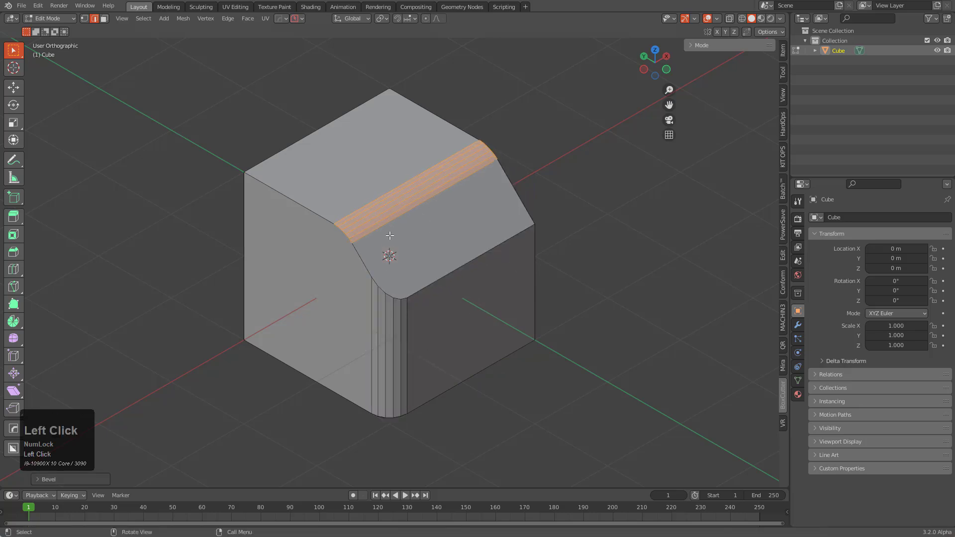
pyautogui.press('Tab')
# Duplicate the bevelled cube and move the copy straight up along Z to about 3.48 m.
pyautogui.scroll(-1, 428, 230)
pyautogui.keyDown('shift'); pyautogui.scroll(-2, 352, 199); pyautogui.keyUp('shift')
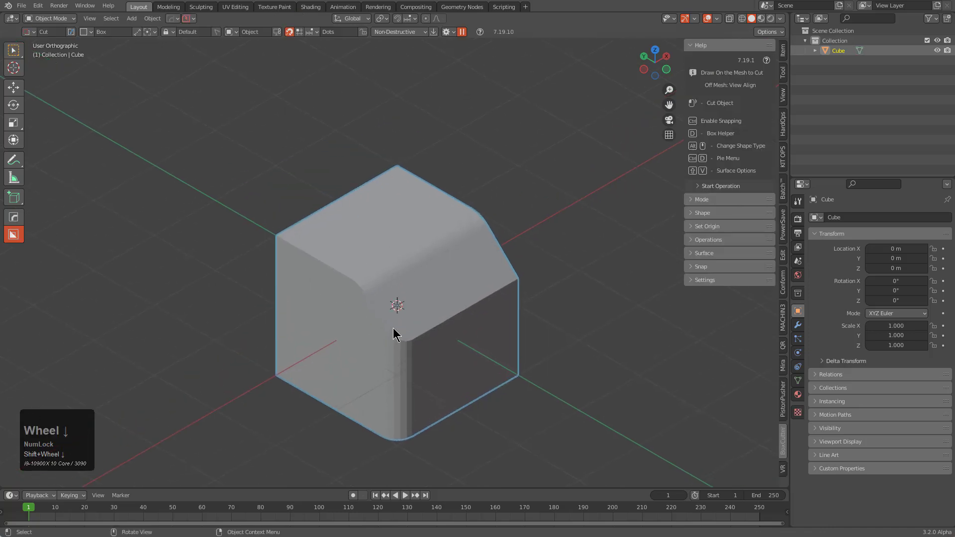
pyautogui.scroll(-1, 416, 273)
pyautogui.keyDown('shift'); pyautogui.scroll(-2, 420, 256); pyautogui.keyUp('shift')
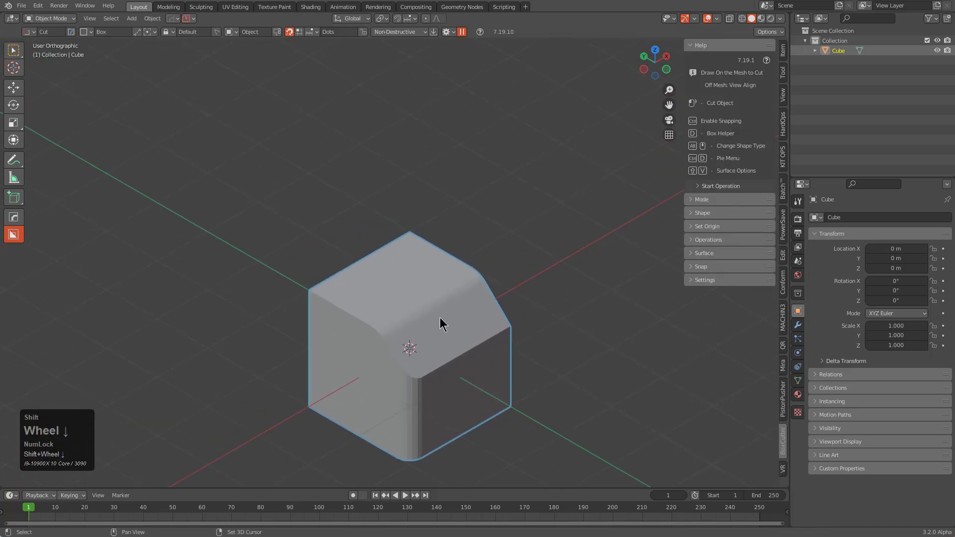
pyautogui.hotkey('shift', 'd')
pyautogui.press('z')
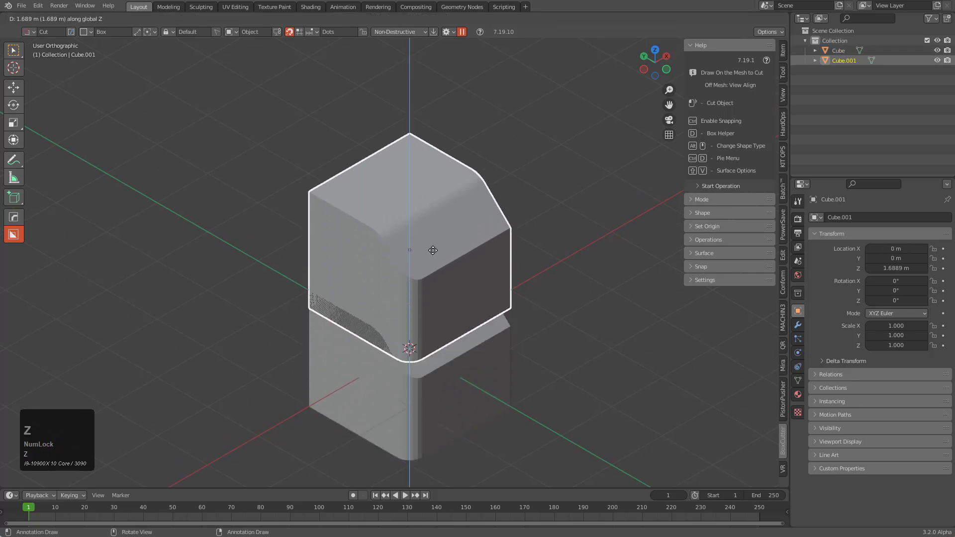
pyautogui.click(409, 184)
pyautogui.keyDown('shift'); pyautogui.moveTo(409, 184); pyautogui.dragTo(390, 198, button='middle'); pyautogui.keyUp('shift')
# Mirror the upper copy's whole mesh along global Y in Edit Mode.
pyautogui.press('Tab')
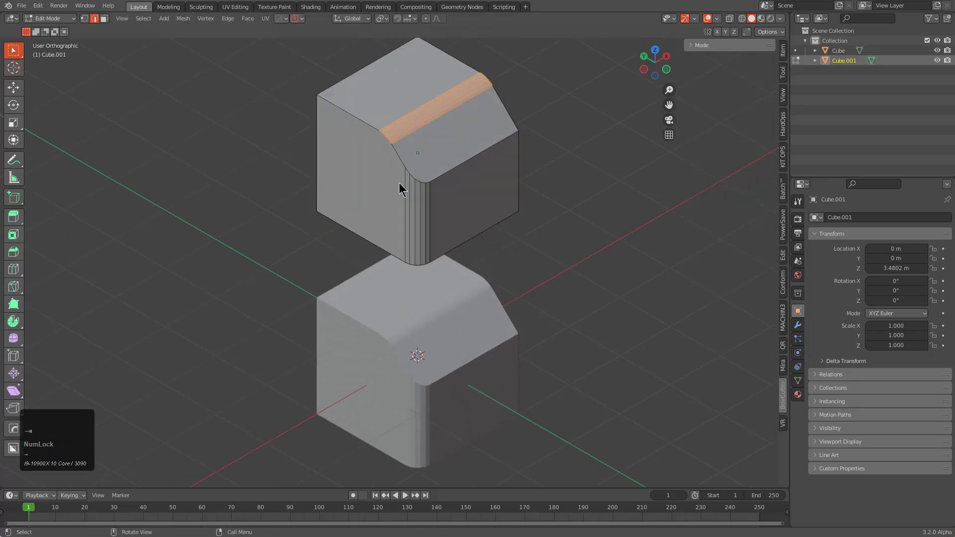
pyautogui.press('a')
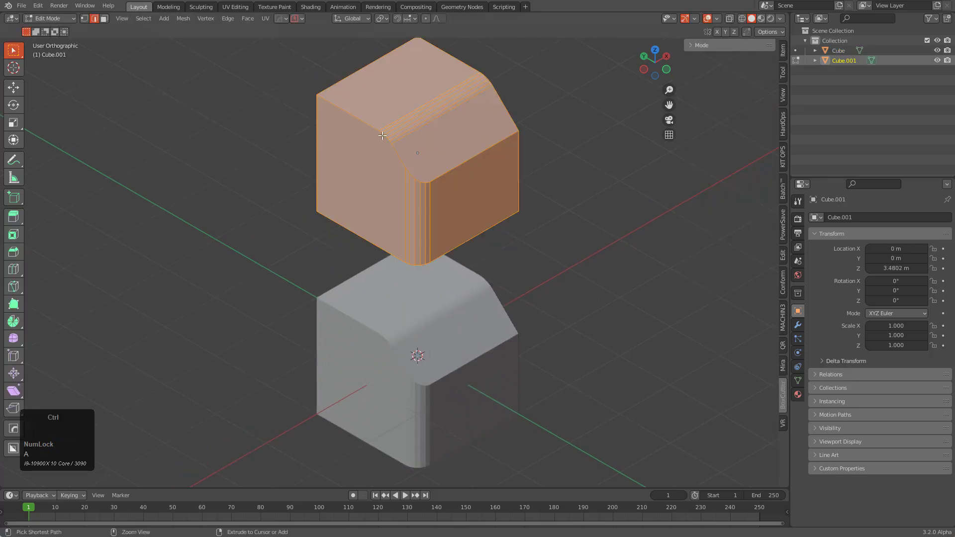
pyautogui.hotkey('ctrl', 'm')
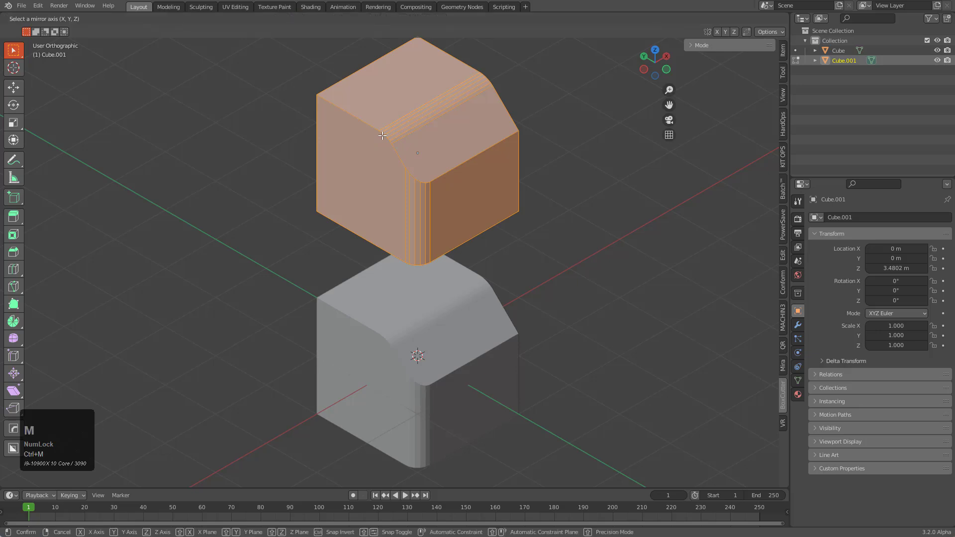
pyautogui.press('y')
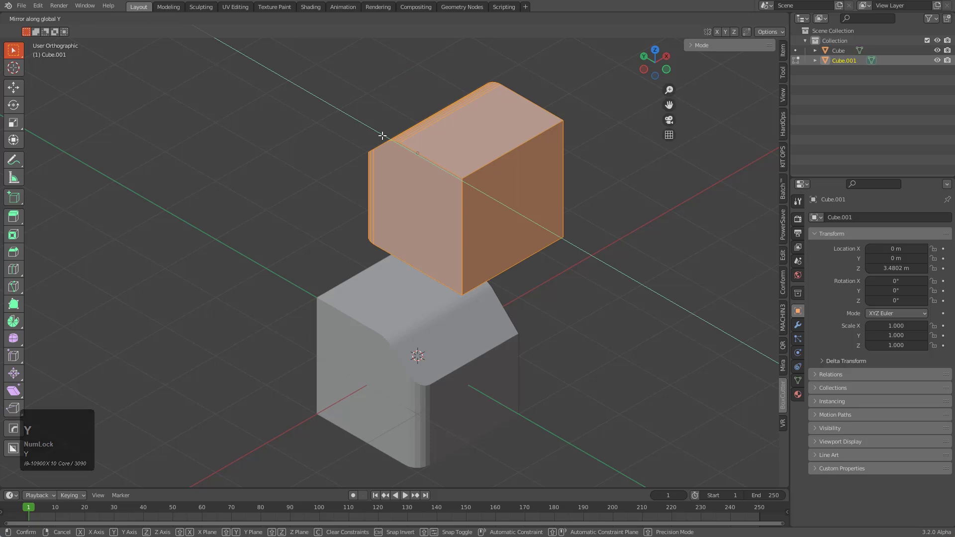
pyautogui.click(382, 136)
pyautogui.moveTo(381, 135); pyautogui.dragTo(439, 180, button='middle')
# Move the mirrored mesh along Y until it sits back above the lower block, and return to Object Mode.
pyautogui.press('g')
pyautogui.press('y')
pyautogui.click(424, 185)
pyautogui.press('Tab')
pyautogui.press('g')
pyautogui.rightClick(447, 316)
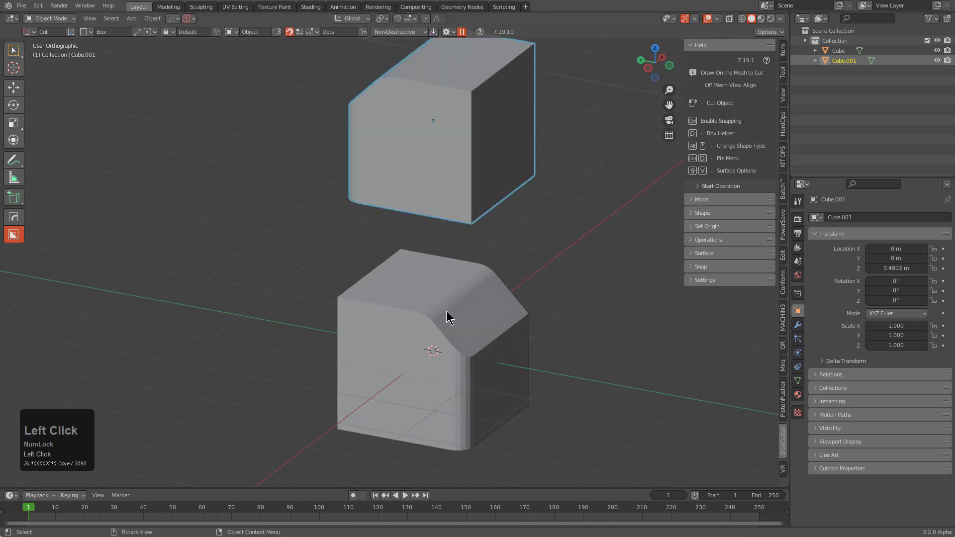
pyautogui.click(446, 312)
pyautogui.press('g')
pyautogui.rightClick(398, 343)
pyautogui.moveTo(431, 305); pyautogui.dragTo(428, 312, button='middle')
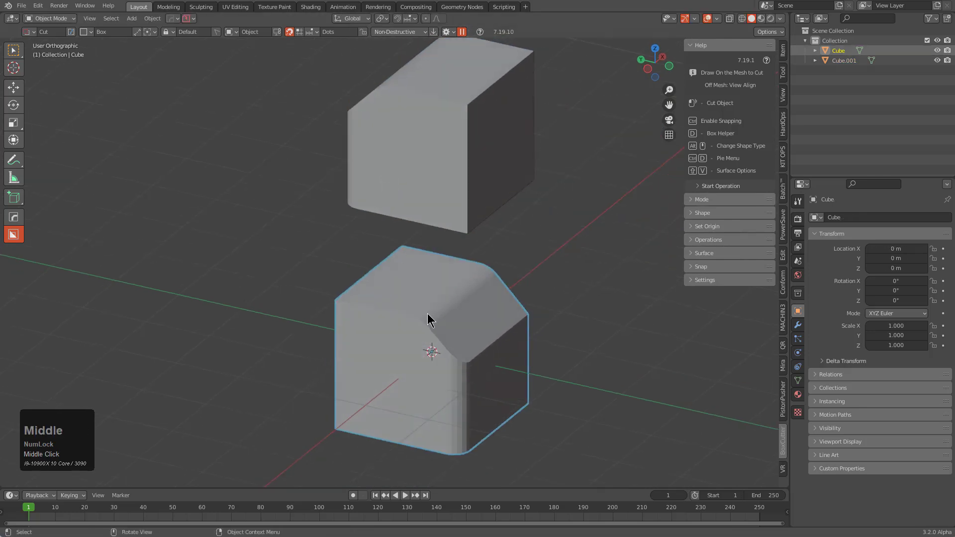
pyautogui.hotkey('alt', 'a')
pyautogui.click(427, 313)
pyautogui.keyDown('shift'); pyautogui.click(426, 197); pyautogui.keyUp('shift')
pyautogui.moveTo(426, 192)
pyautogui.mouseDown(button='middle')
pyautogui.moveTo(434, 215)
pyautogui.moveTo(427, 202)
pyautogui.mouseUp(button='middle')
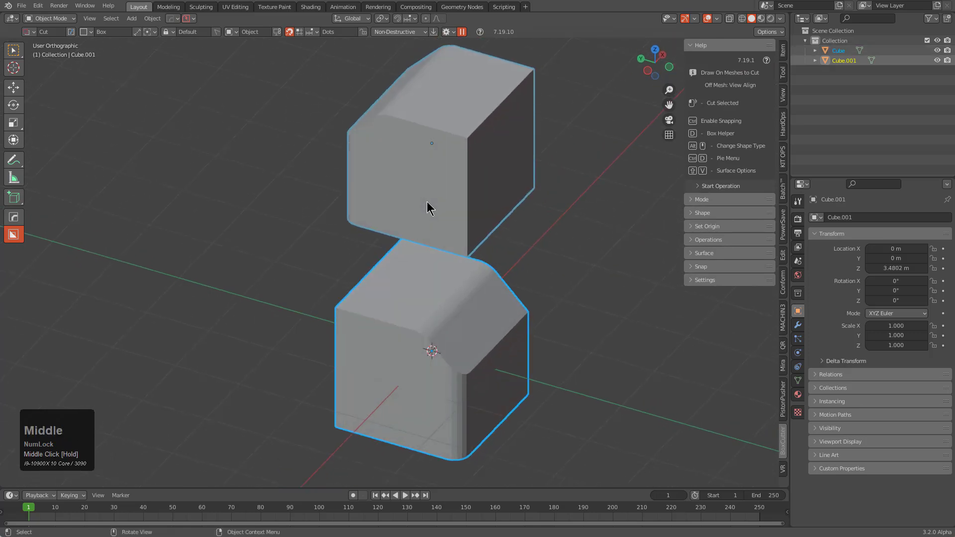
# Select both blocks with the lower one active, and enter Edit Mode on them together with all geometry deselected.
pyautogui.click(449, 294)
pyautogui.click(452, 205)
pyautogui.keyDown('shift'); pyautogui.click(441, 330); pyautogui.keyUp('shift')
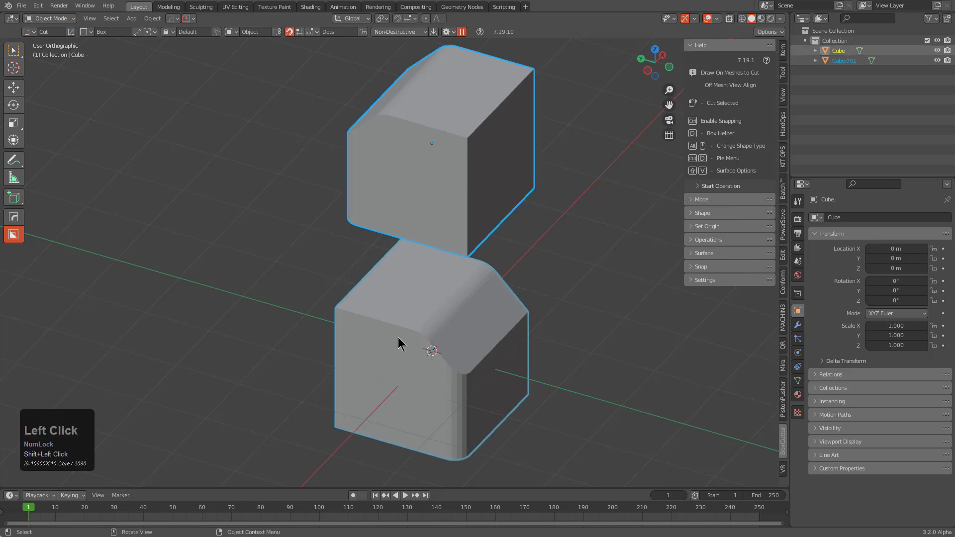
pyautogui.press('Tab')
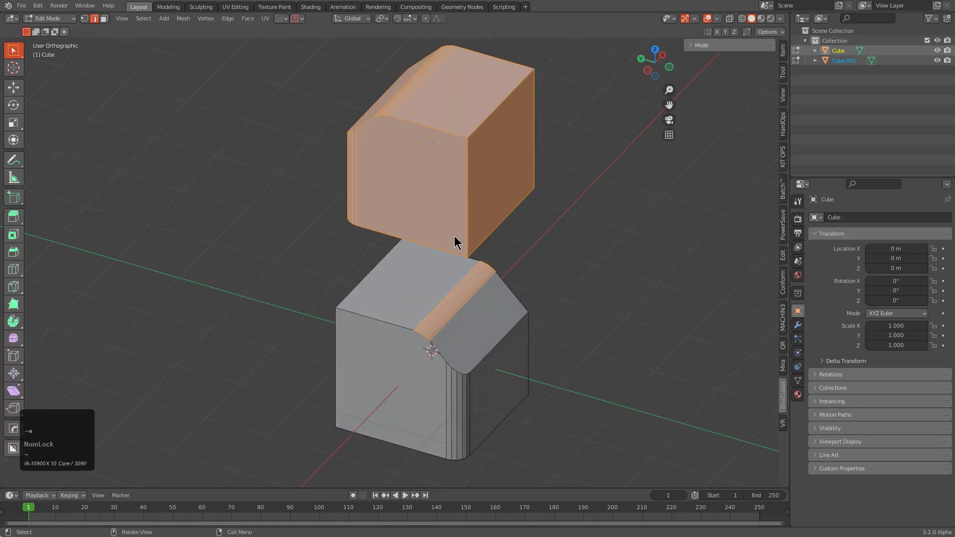
pyautogui.hotkey('alt', 'a')
pyautogui.press('a')
pyautogui.hotkey('alt', 'a')
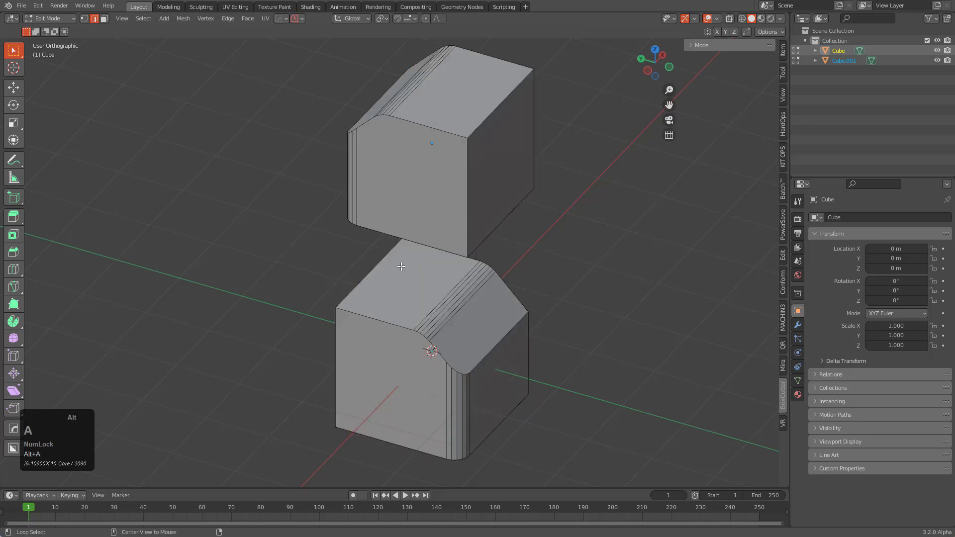
pyautogui.moveTo(354, 228); pyautogui.dragTo(384, 209, button='middle')
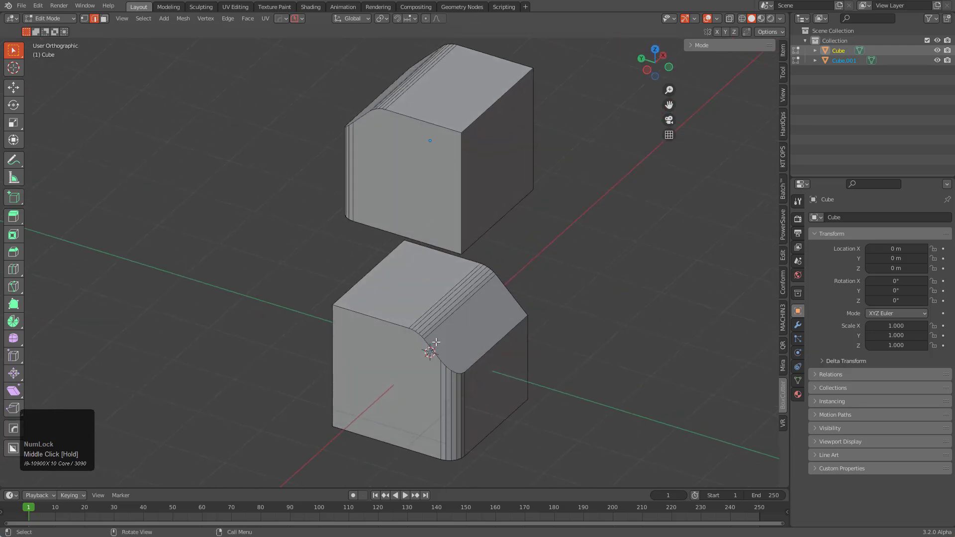
# Try the mirror gizmo's Y symmetry on the lower block's linked mesh, and undo it.
pyautogui.press('l')
pyautogui.hotkey('alt', 'x')
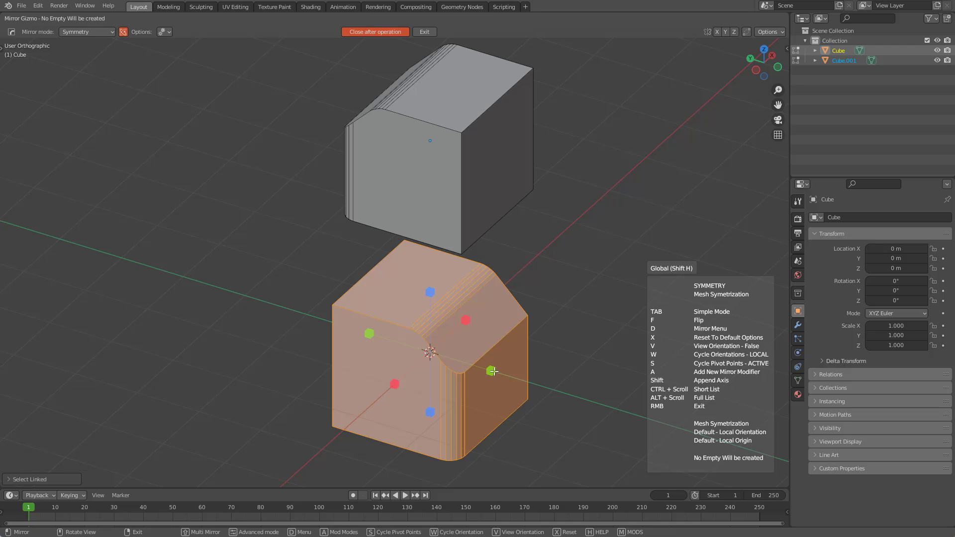
pyautogui.click(491, 371)
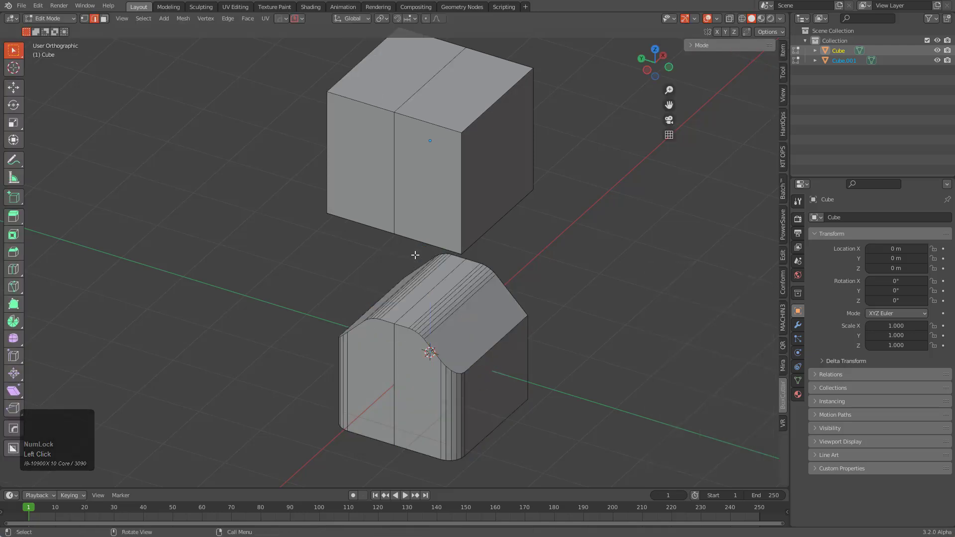
pyautogui.hotkey('ctrl', 'z')
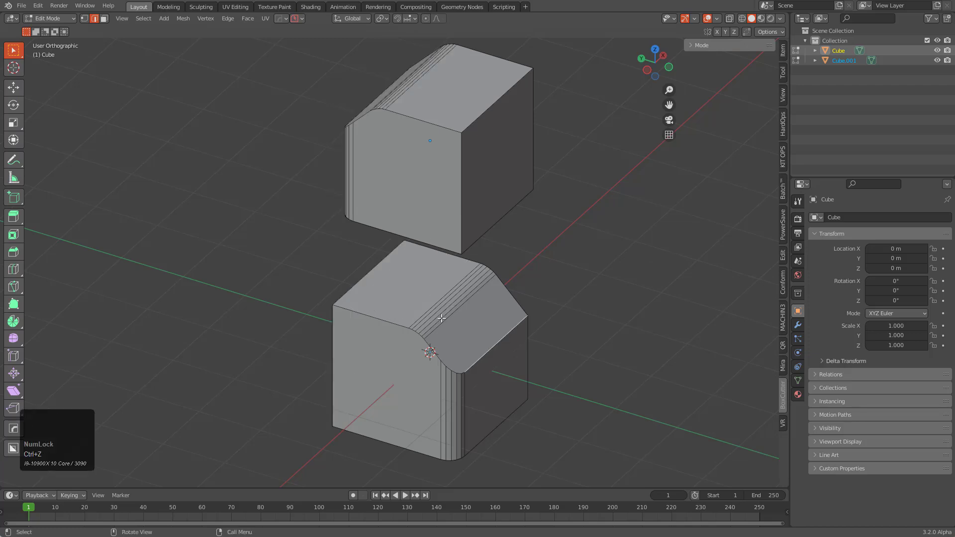
# Reselect the lower block's linked mesh, test the Y symmetry on it once more, and undo only the symmetry.
pyautogui.press('l')
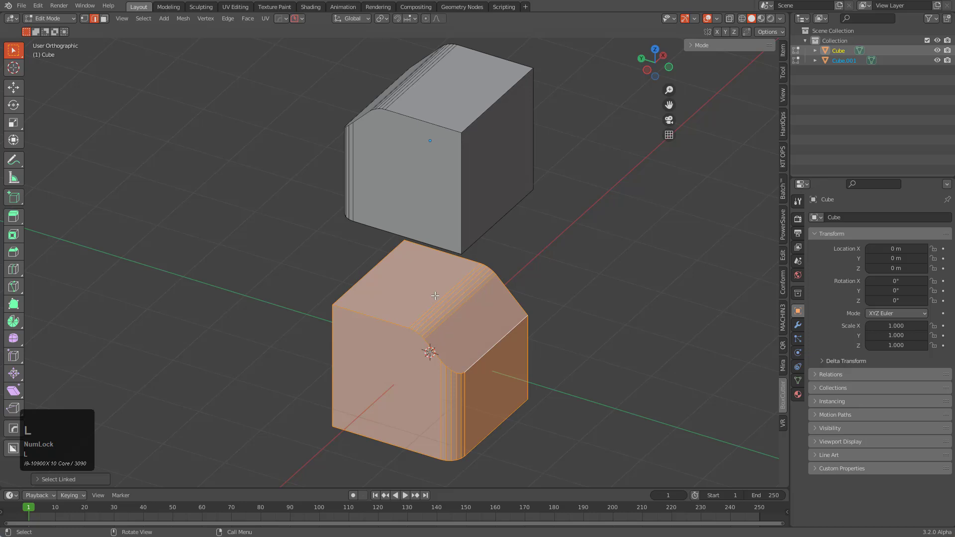
pyautogui.hotkey('alt', 'x')
pyautogui.click(490, 371)
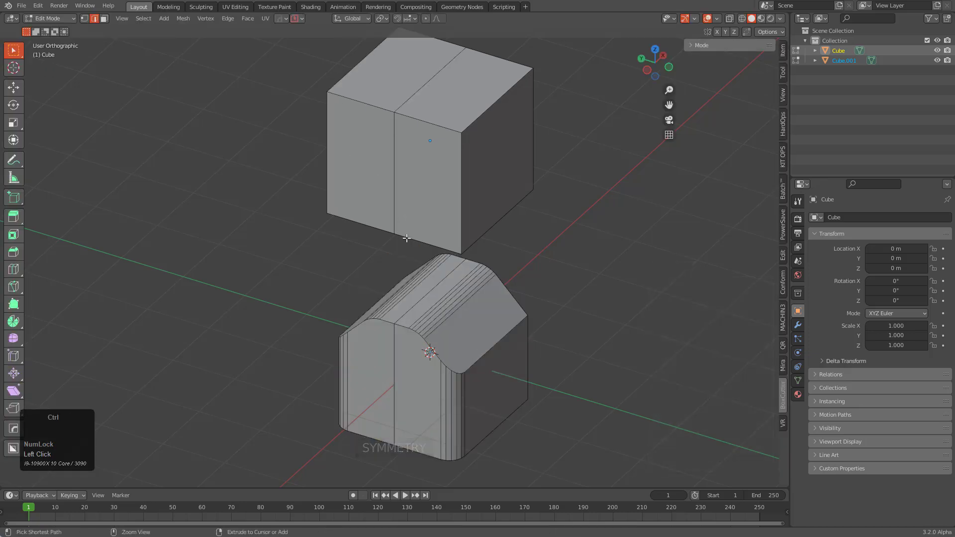
pyautogui.hotkey('ctrl', 'z')
# Enable Symmetrize only selected mesh in the mirror gizmo's settings, and symmetrize the lower block along Y from its chamfered side.
pyautogui.hotkey('alt', 'x')
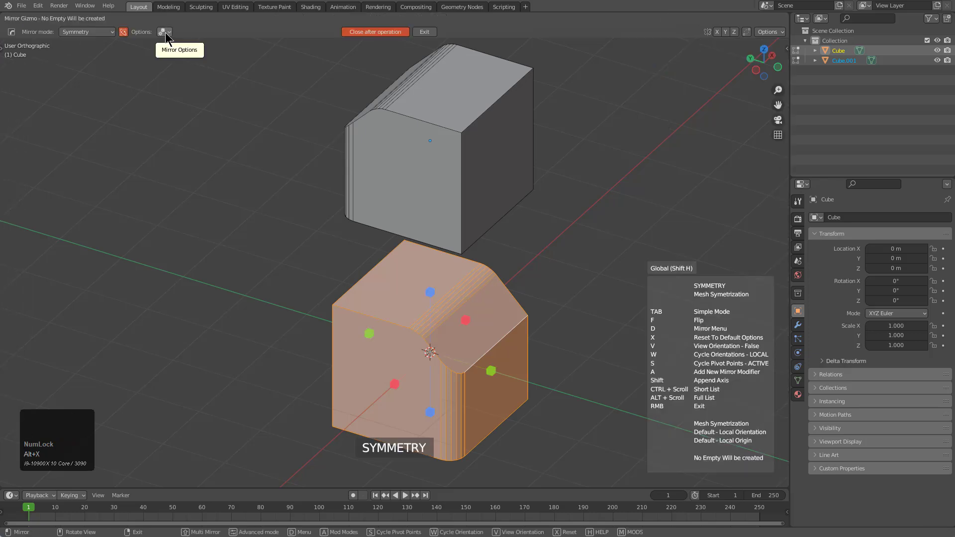
pyautogui.click(165, 33)
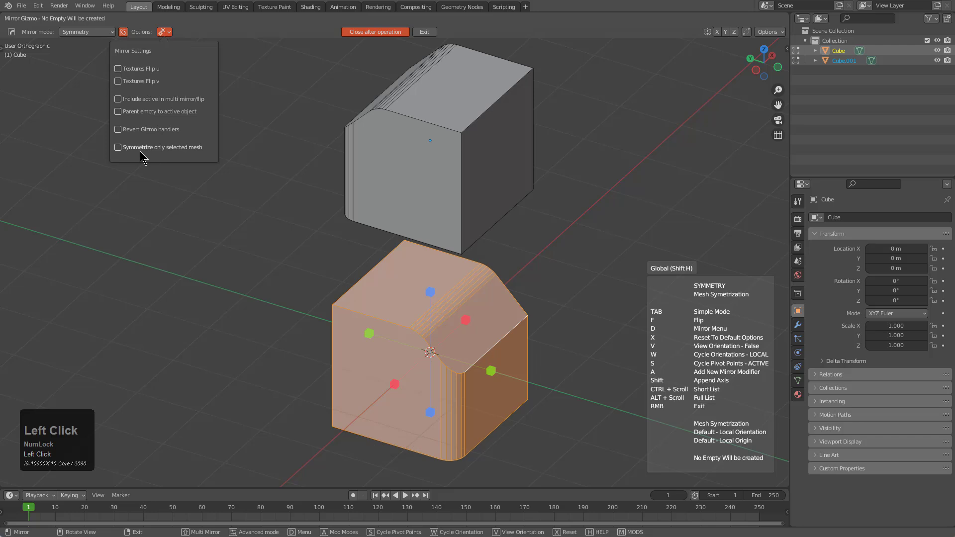
pyautogui.click(118, 147)
pyautogui.click(490, 370)
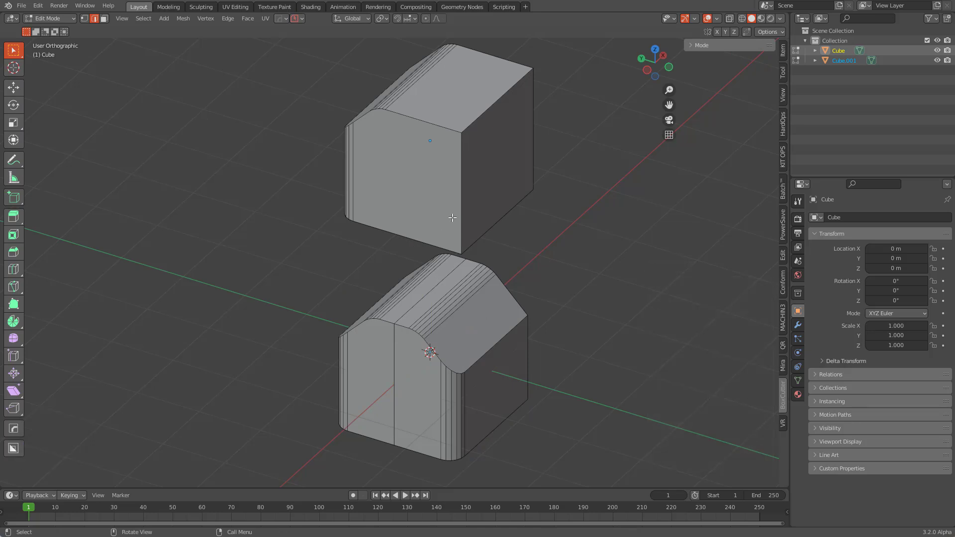
# Select the upper block's linked mesh and symmetrize it along Y from its chamfered side with the mirror gizmo.
pyautogui.press('l')
pyautogui.moveTo(411, 213); pyautogui.dragTo(455, 222, button='middle')
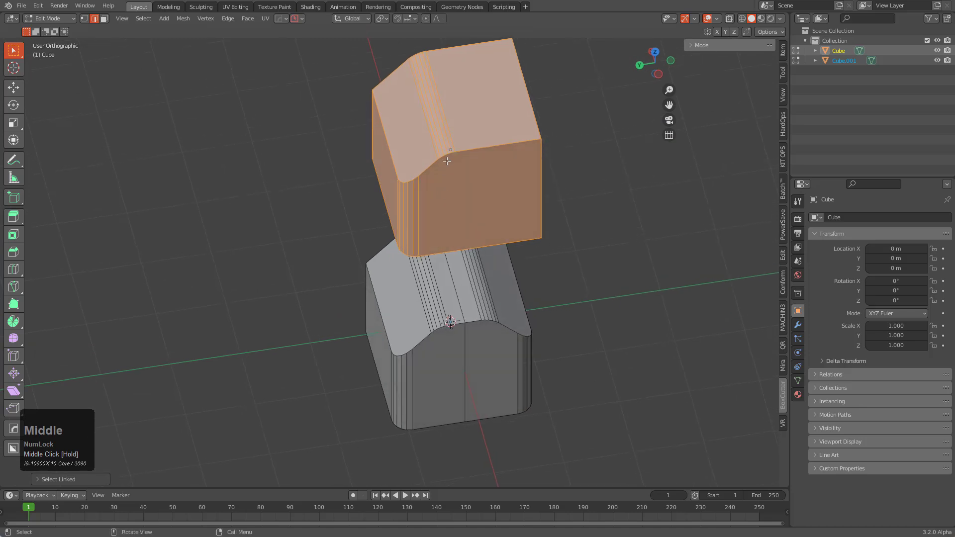
pyautogui.hotkey('alt', 'x')
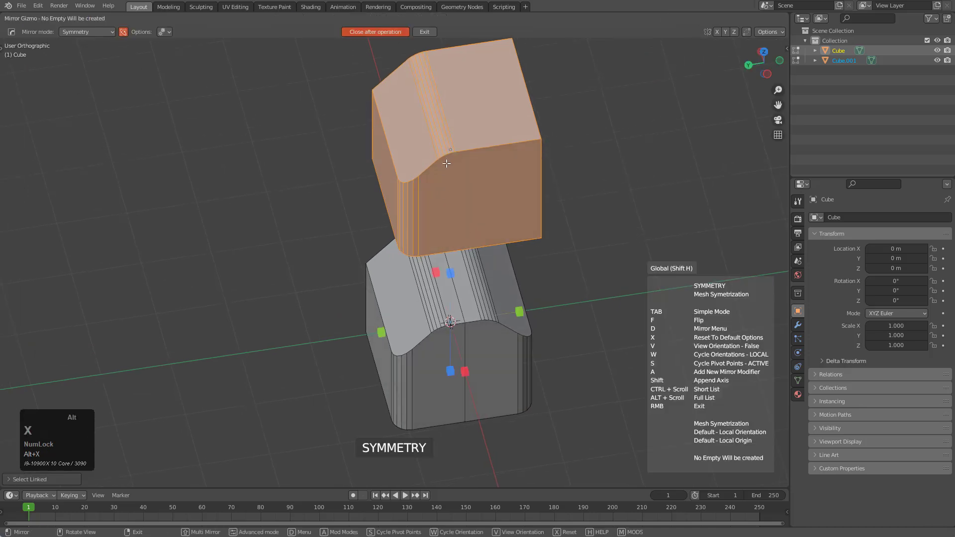
pyautogui.click(382, 332)
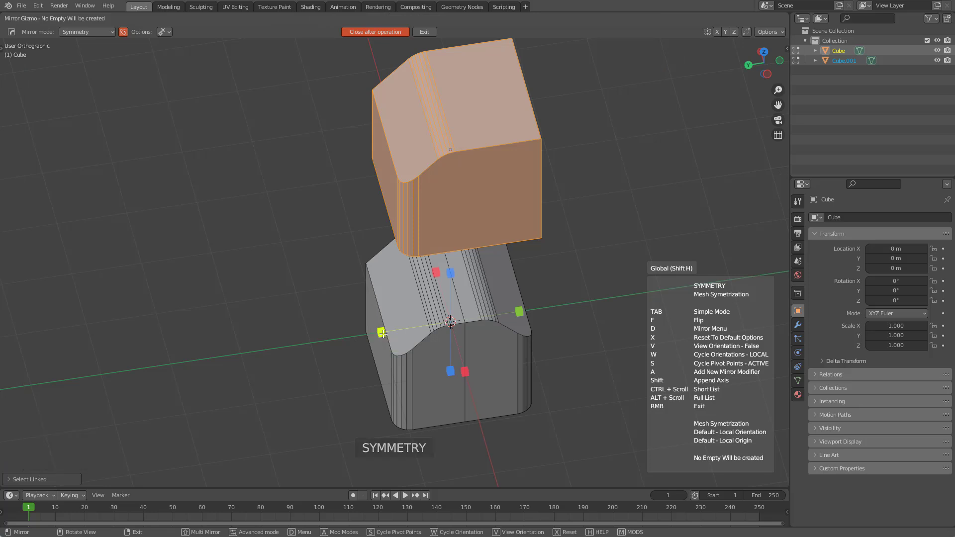
pyautogui.moveTo(408, 300); pyautogui.dragTo(478, 214, button='middle')
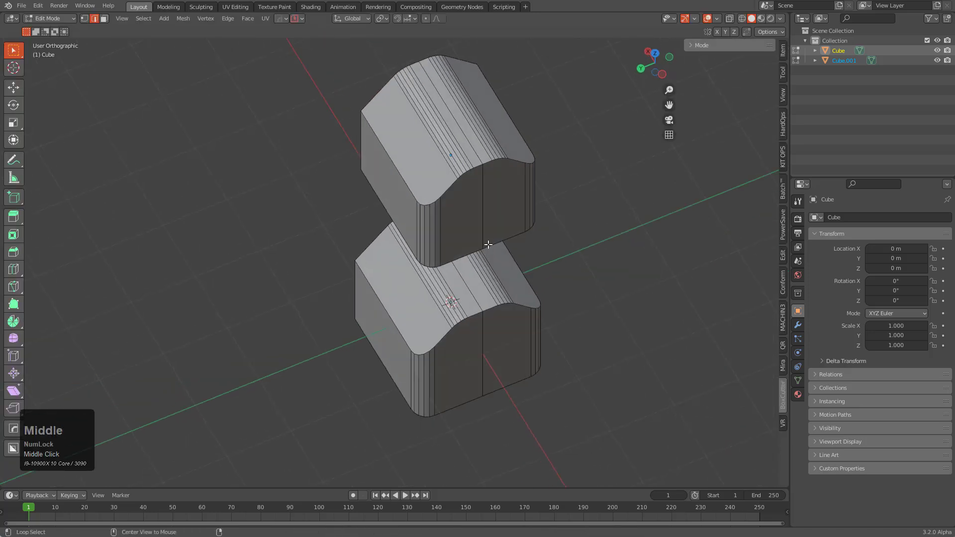
# Symmetrize the upper block's linked mesh along X from its front half, and apply one more gizmo symmetry to it.
pyautogui.press('l')
pyautogui.hotkey('alt', 'x')
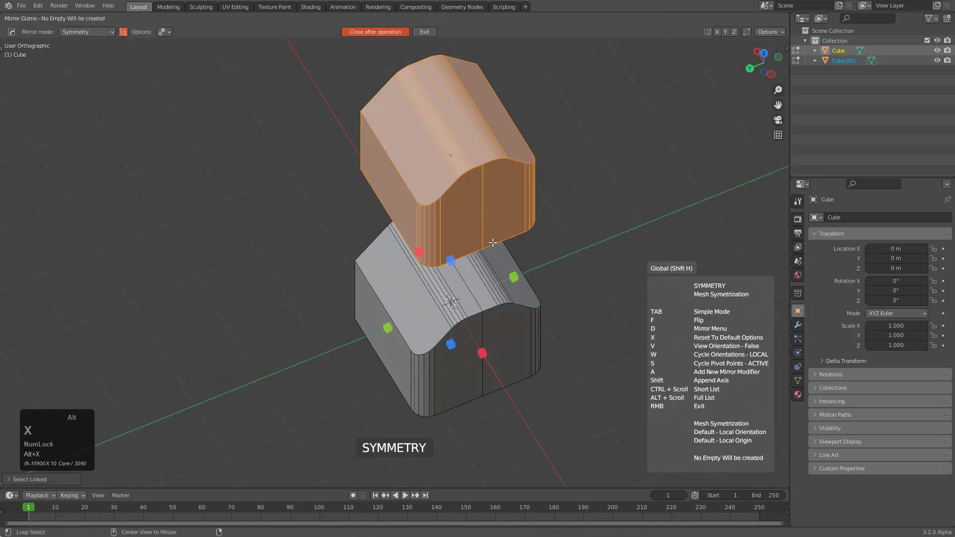
pyautogui.click(481, 351)
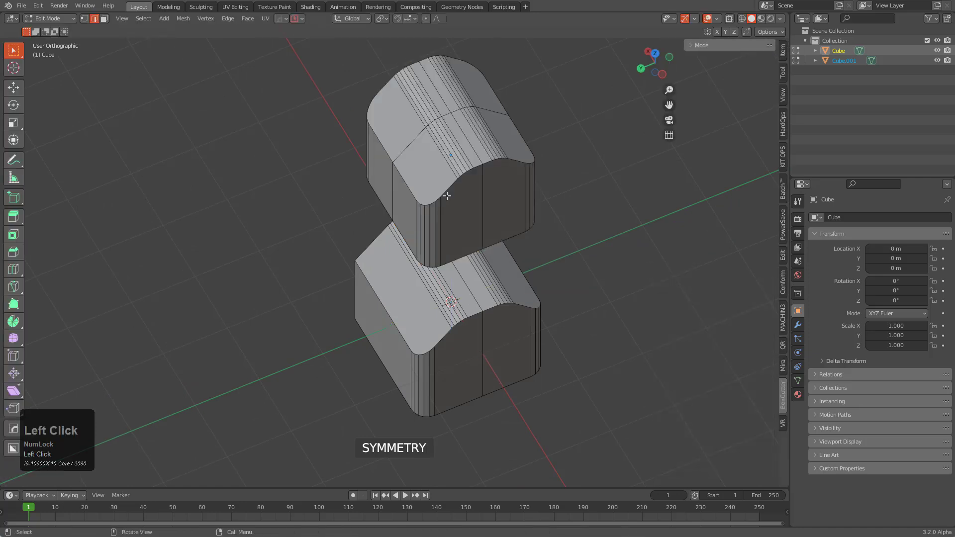
pyautogui.press('l')
pyautogui.hotkey('alt', 'x')
pyautogui.moveTo(438, 344); pyautogui.dragTo(485, 156, button='middle')
pyautogui.click(453, 277)
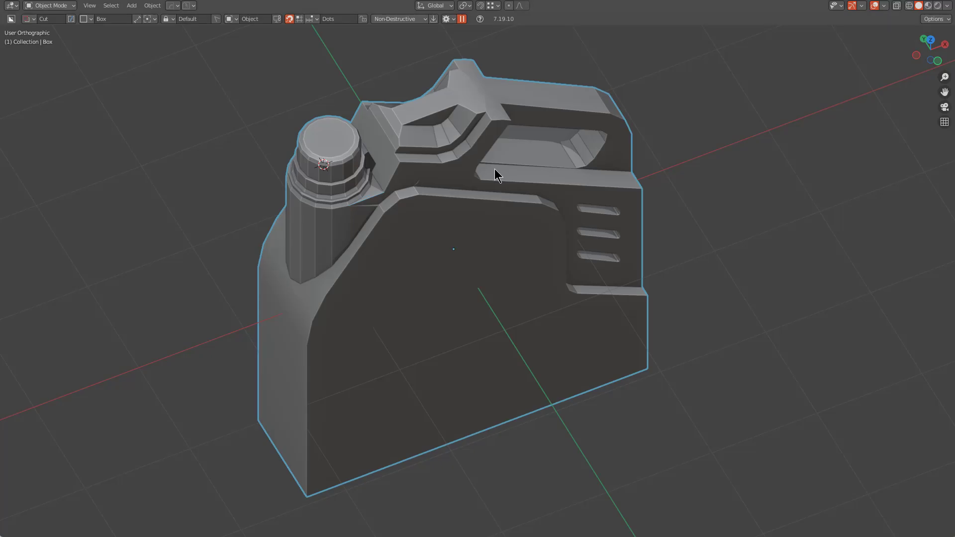
# Review the canister's modifier stack in HOps Helper, and use Ever Scroll in Booleans mode to reach Boolean.002.
pyautogui.hotkey('ctrl', '`')
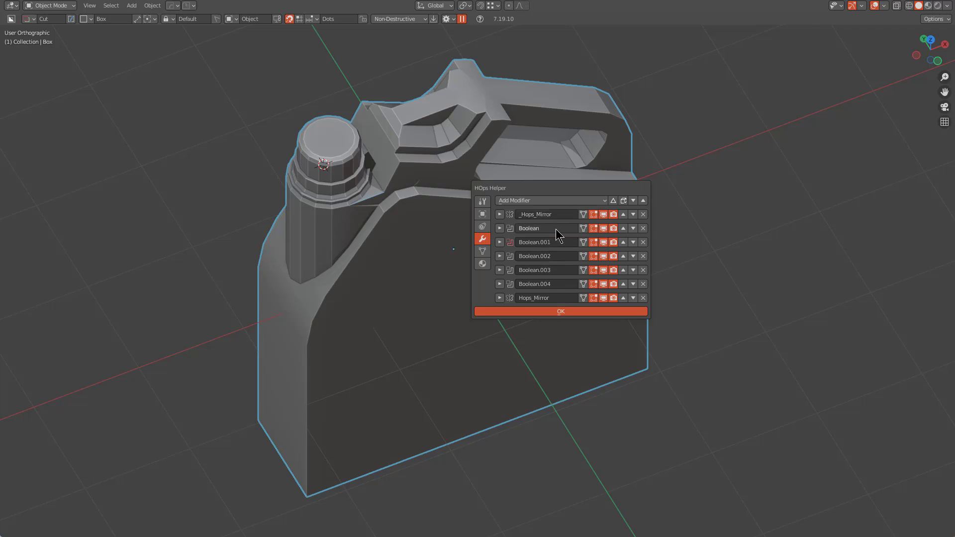
pyautogui.click(444, 211)
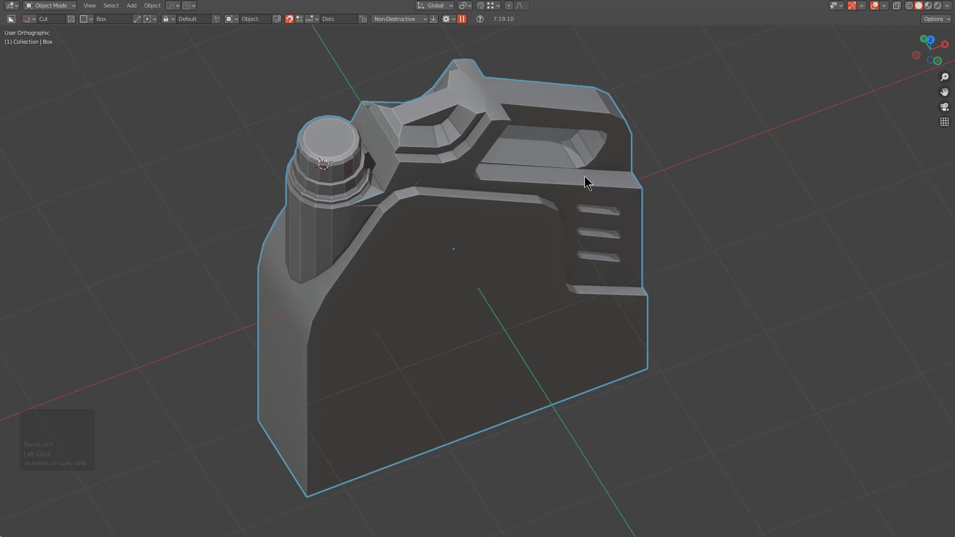
pyautogui.press('q')
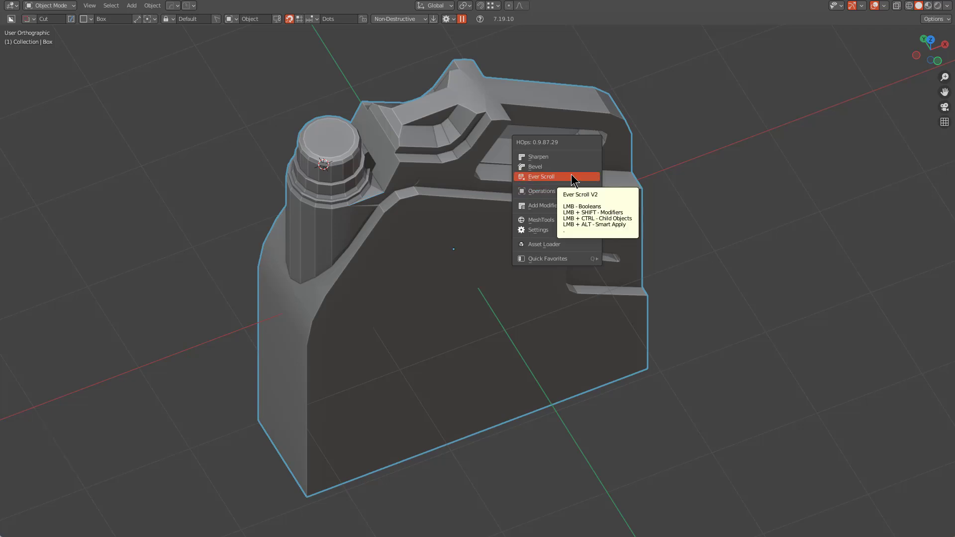
pyautogui.click(572, 177)
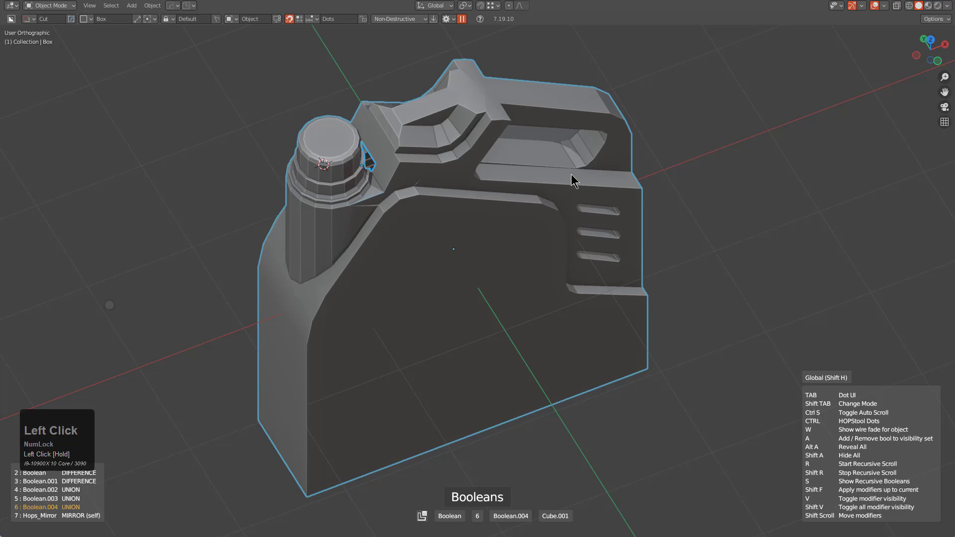
pyautogui.scroll(-3, 572, 179)
pyautogui.scroll(1, 572, 179)
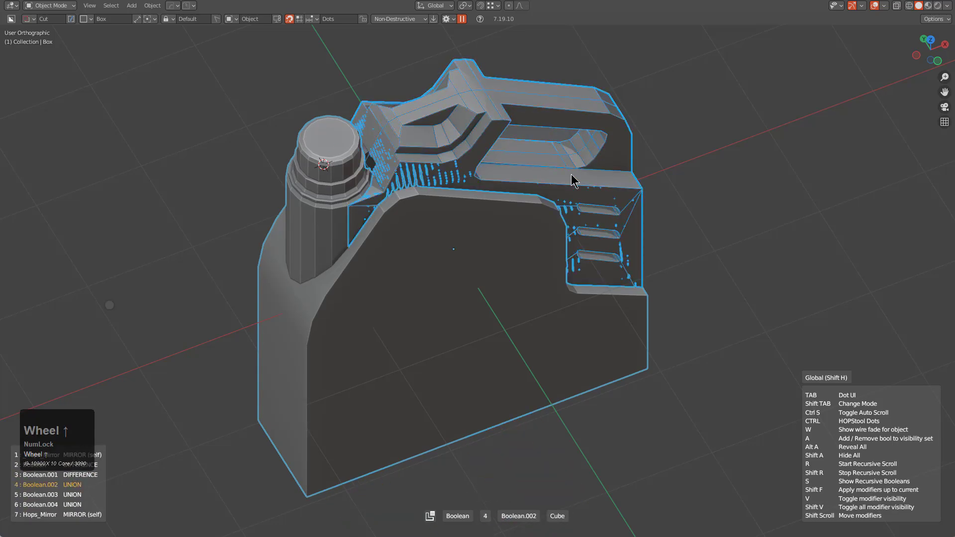
# Add Boolean.002 and Boolean.003 to the Ever Scroll visibility set, and finish the scroll on Boolean.004.
pyautogui.press('a')
pyautogui.scroll(1, 573, 179)
pyautogui.press('a')
pyautogui.scroll(1, 572, 179)
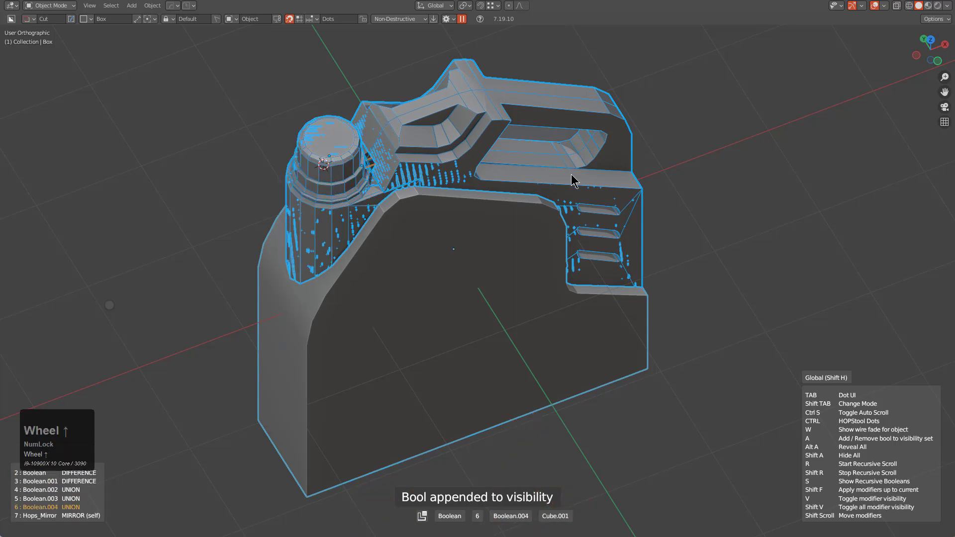
pyautogui.scroll(1, 572, 179)
pyautogui.scroll(-1, 572, 179)
pyautogui.click(571, 175)
# Select the Boolean.004 cutter box, Cube.001, beside the canister's cap and move it along the global Z axis.
pyautogui.moveTo(489, 156); pyautogui.dragTo(412, 158, button='middle')
pyautogui.scroll(2, 411, 158)
pyautogui.scroll(2, 412, 162)
pyautogui.click(412, 162)
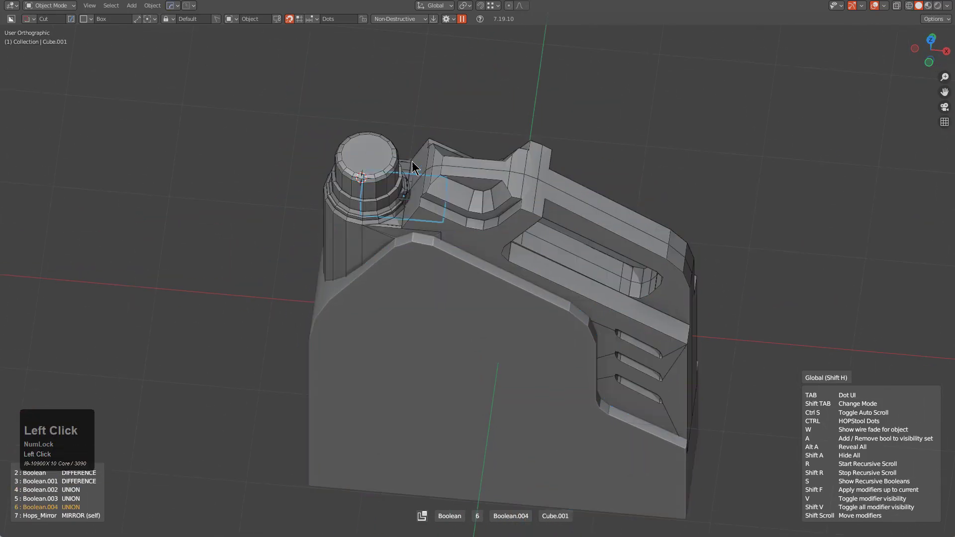
pyautogui.scroll(4, 430, 231)
pyautogui.keyDown('shift'); pyautogui.moveTo(447, 210); pyautogui.dragTo(647, 402, button='middle'); pyautogui.keyUp('shift')
pyautogui.scroll(4, 632, 358)
pyautogui.keyDown('shift'); pyautogui.moveTo(623, 329); pyautogui.dragTo(530, 222, button='middle'); pyautogui.keyUp('shift')
pyautogui.scroll(2, 530, 221)
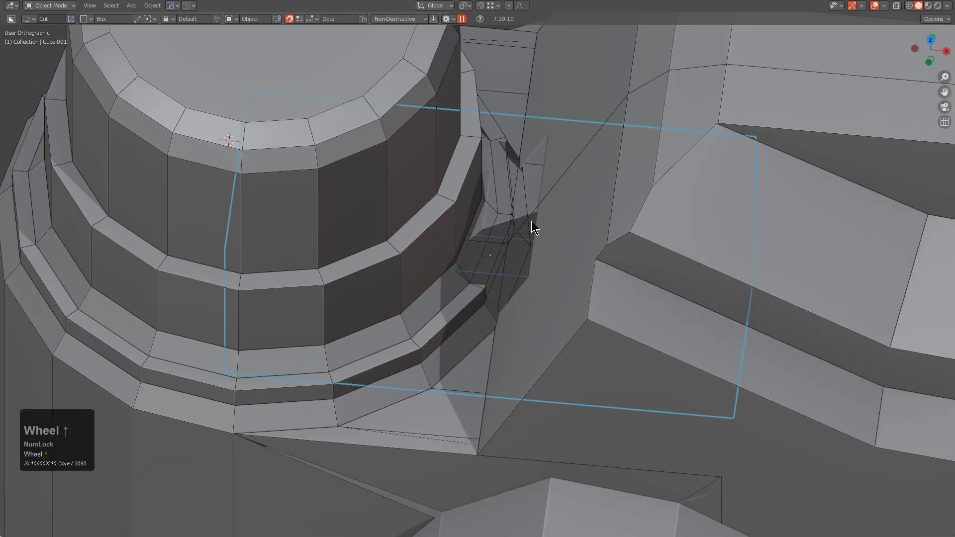
pyautogui.press('g')
pyautogui.press('z')
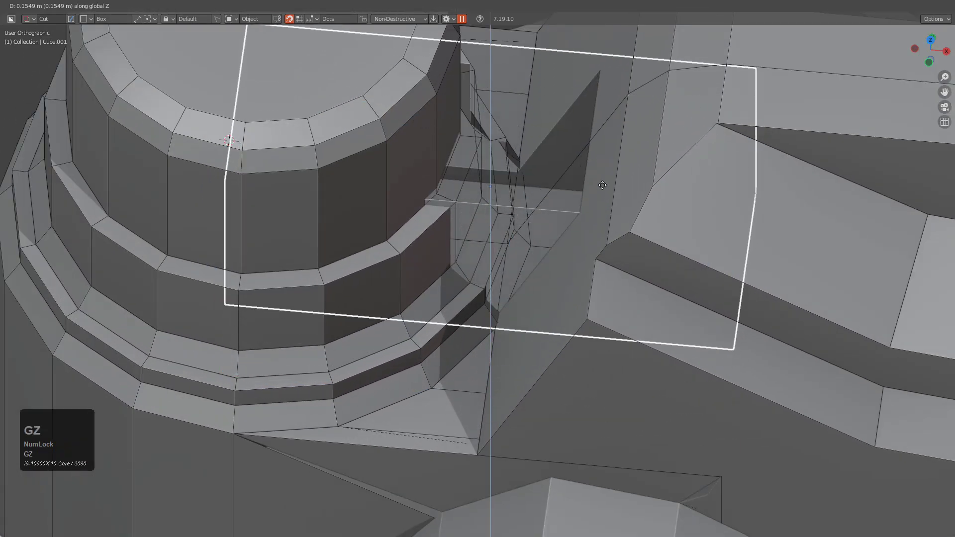
pyautogui.click(539, 232)
# Select the canister body, run Ever Scroll in Booleans mode to Boolean.004, and show the modifier list.
pyautogui.scroll(-4, 531, 231)
pyautogui.moveTo(537, 233); pyautogui.dragTo(628, 263, button='middle')
pyautogui.keyDown('shift'); pyautogui.moveTo(631, 279); pyautogui.dragTo(423, 276, button='middle'); pyautogui.keyUp('shift')
pyautogui.scroll(-4, 520, 203)
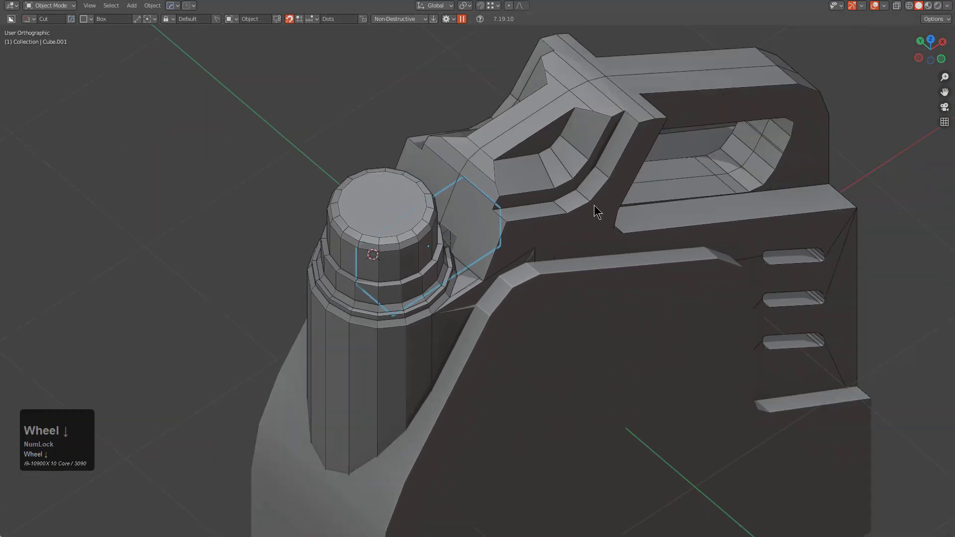
pyautogui.scroll(-3, 569, 264)
pyautogui.click(567, 268)
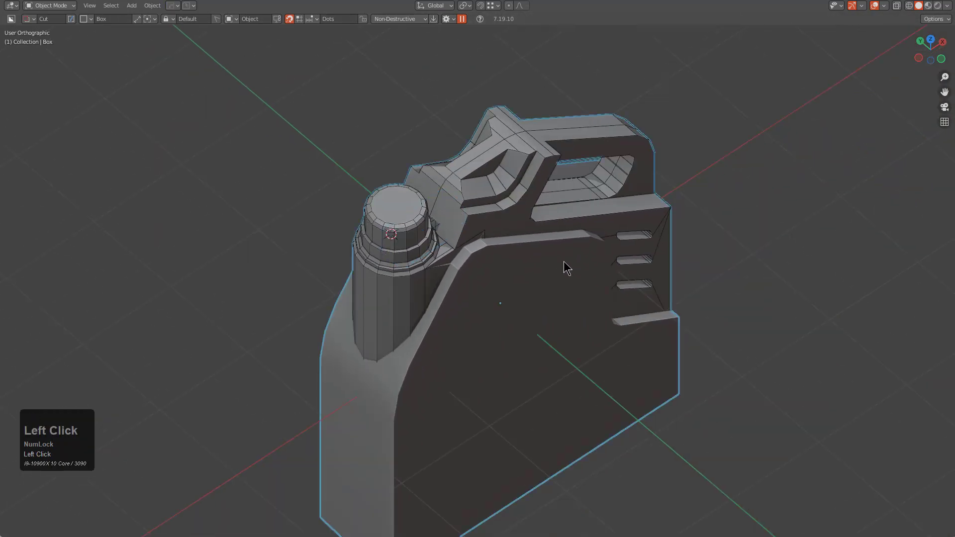
pyautogui.press('q')
pyautogui.click(561, 263)
pyautogui.scroll(2, 562, 263)
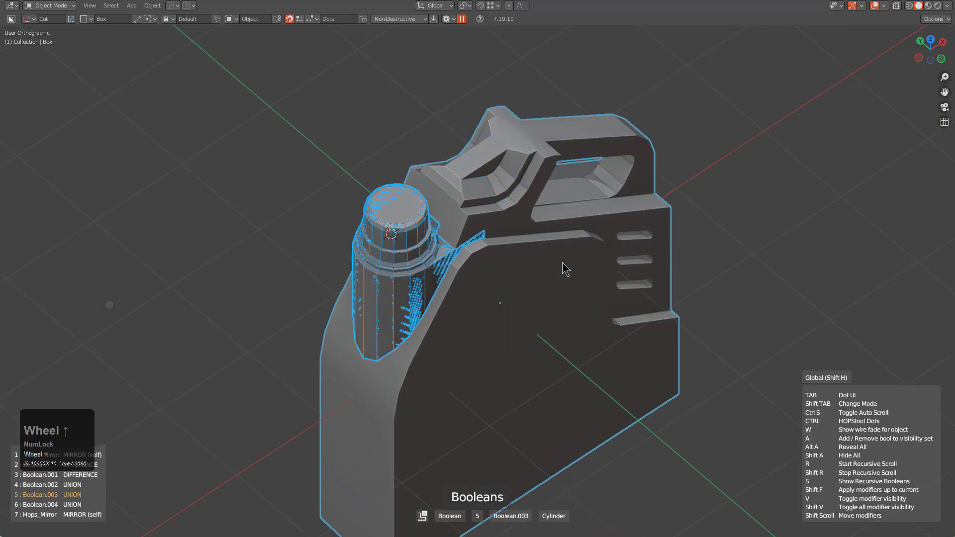
pyautogui.press('Tab')
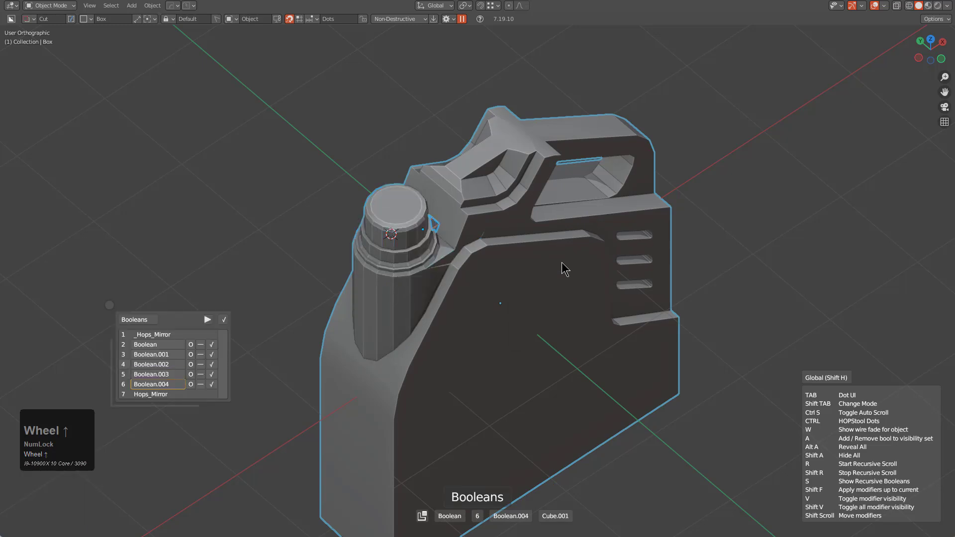
# Open Boolean.004's settings from the Ever Scroll list and cycle its solver between Fast and Exact.
pyautogui.keyDown('ctrl'); pyautogui.click(165, 385); pyautogui.keyUp('ctrl')
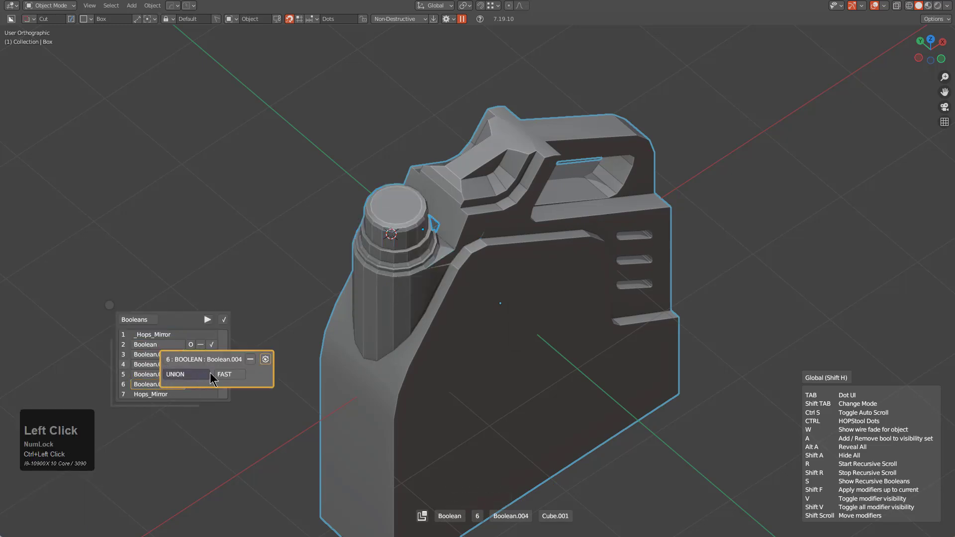
pyautogui.scroll(1, 232, 379)
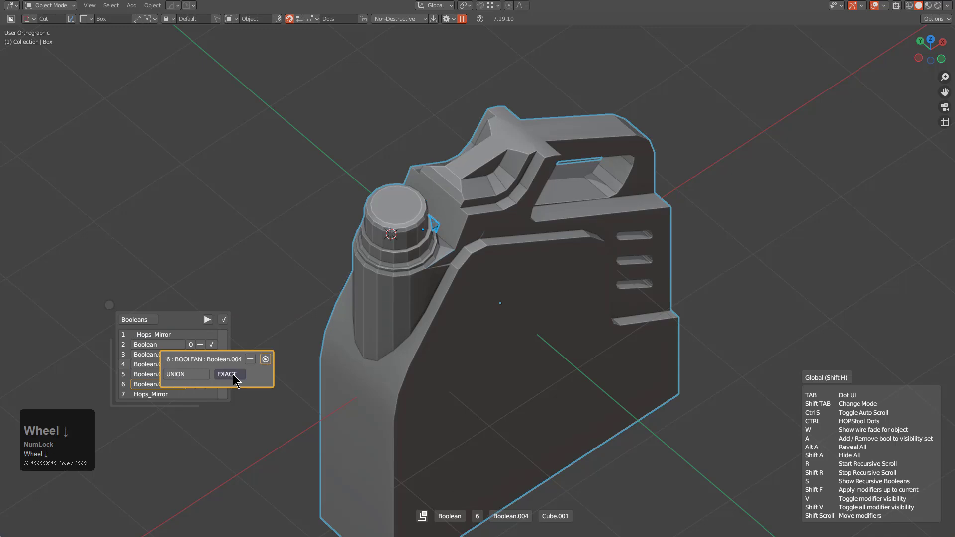
pyautogui.scroll(-1, 233, 374)
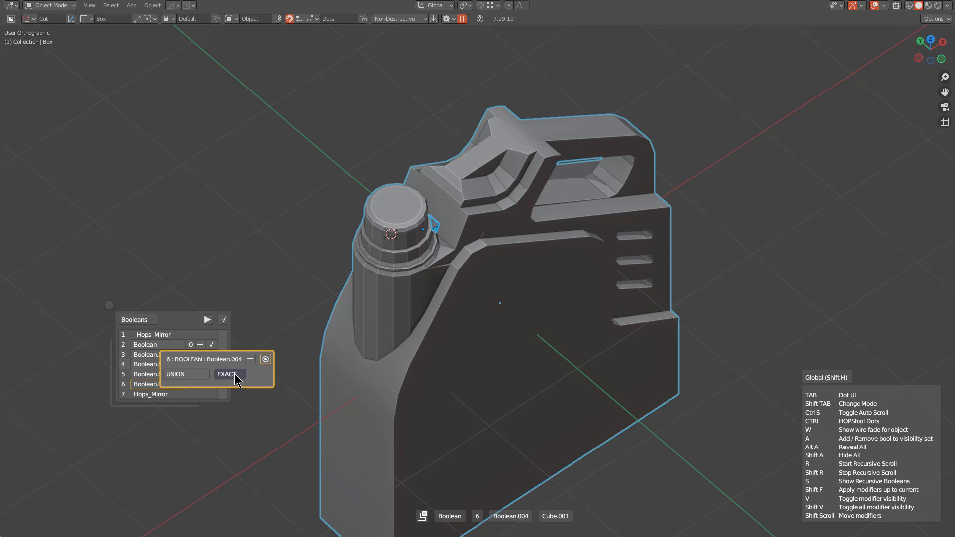
pyautogui.scroll(1, 234, 373)
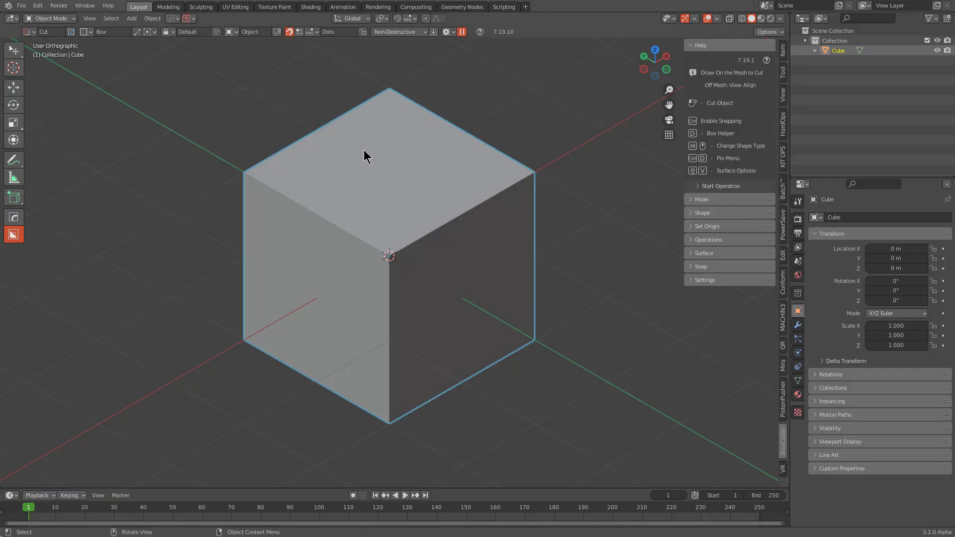
# Face Extract the cube's three visible faces into a boolean cut inset about 0.4 and extruded about 0.3, and hide the Cutters collection.
pyautogui.press('q')
pyautogui.press('q')
pyautogui.moveTo(373, 238)
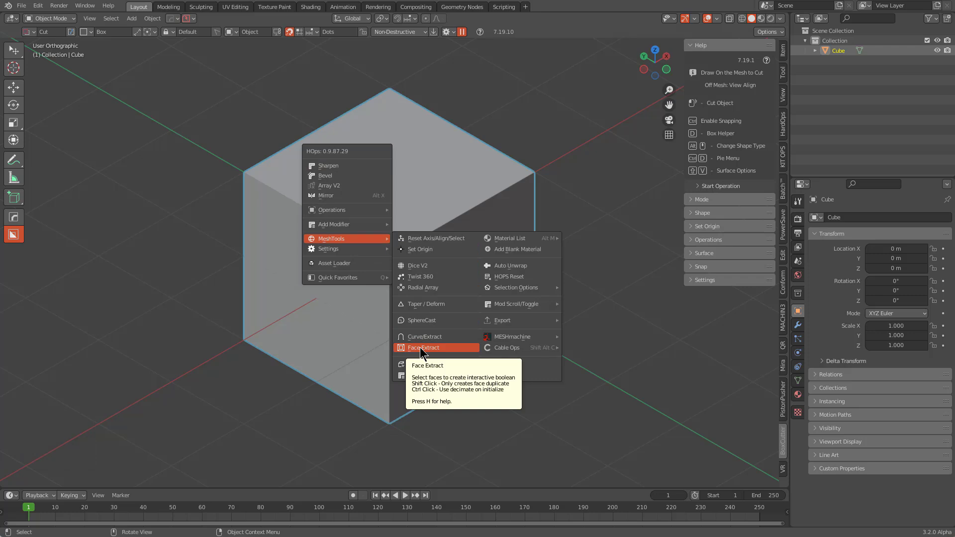
pyautogui.click(421, 348)
pyautogui.click(375, 209)
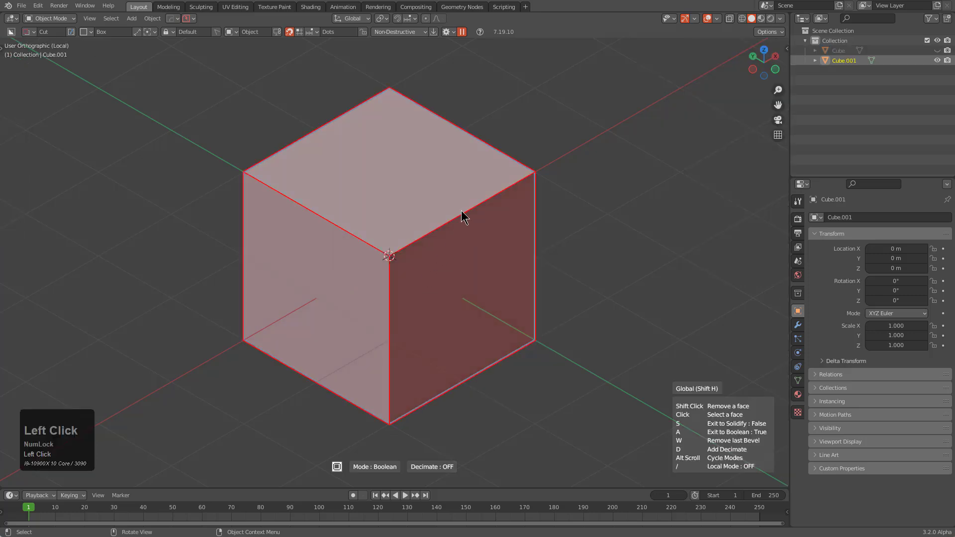
pyautogui.press('space')
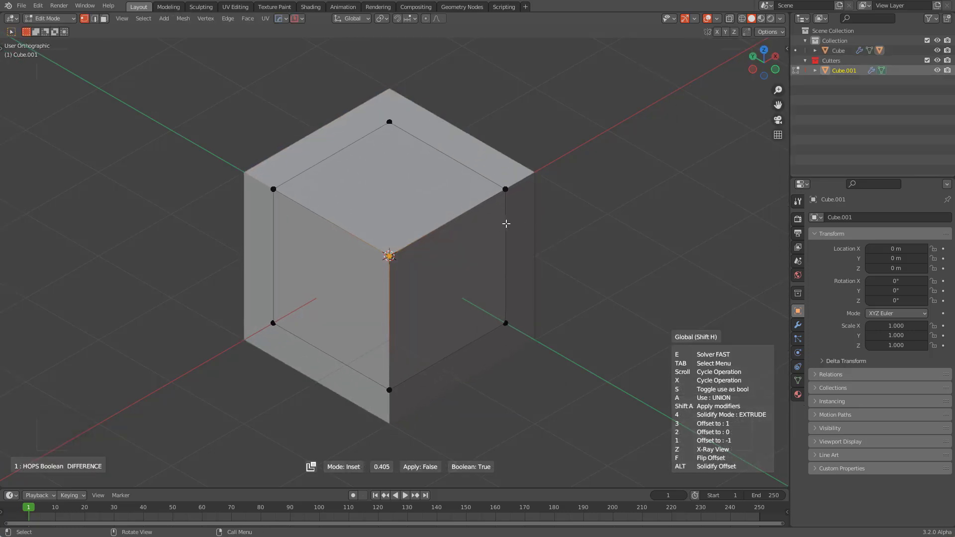
pyautogui.click(490, 220)
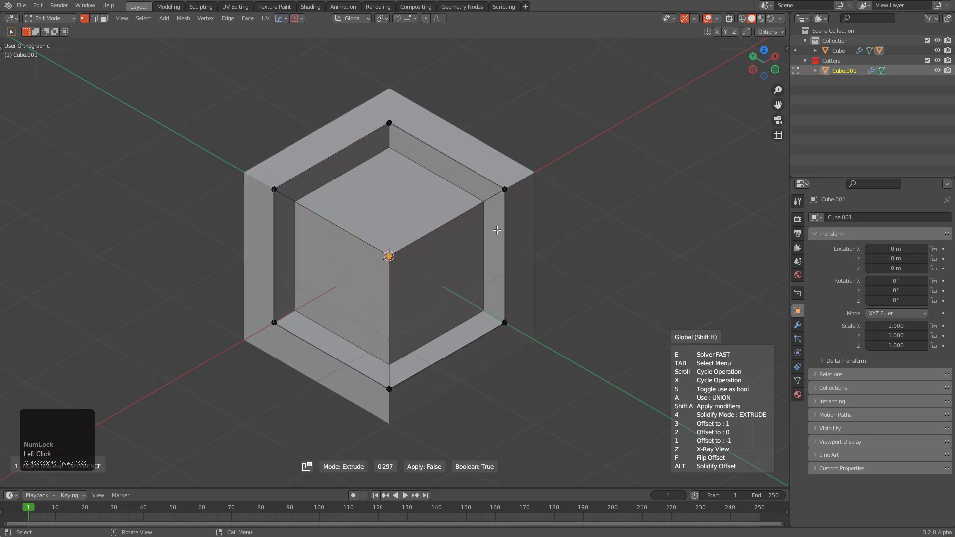
pyautogui.click(502, 226)
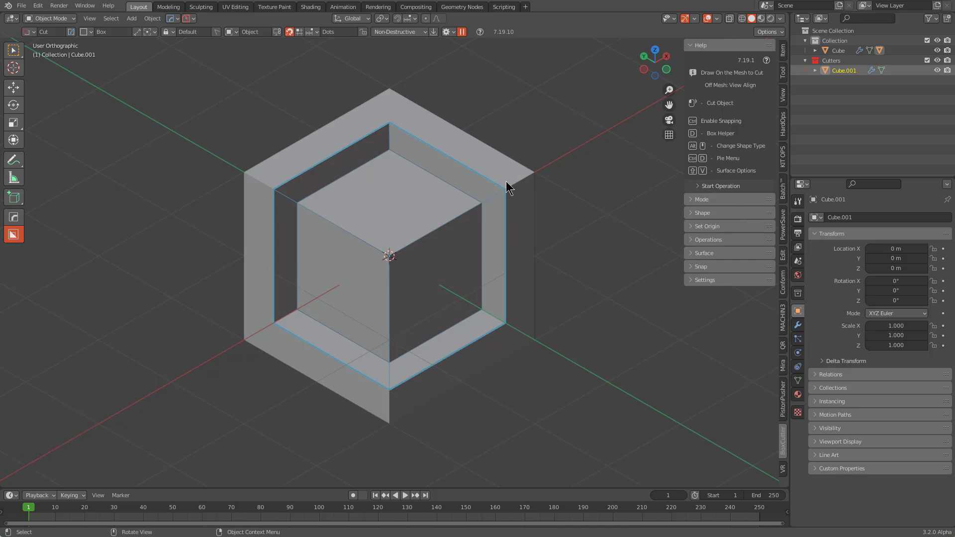
pyautogui.press('1')
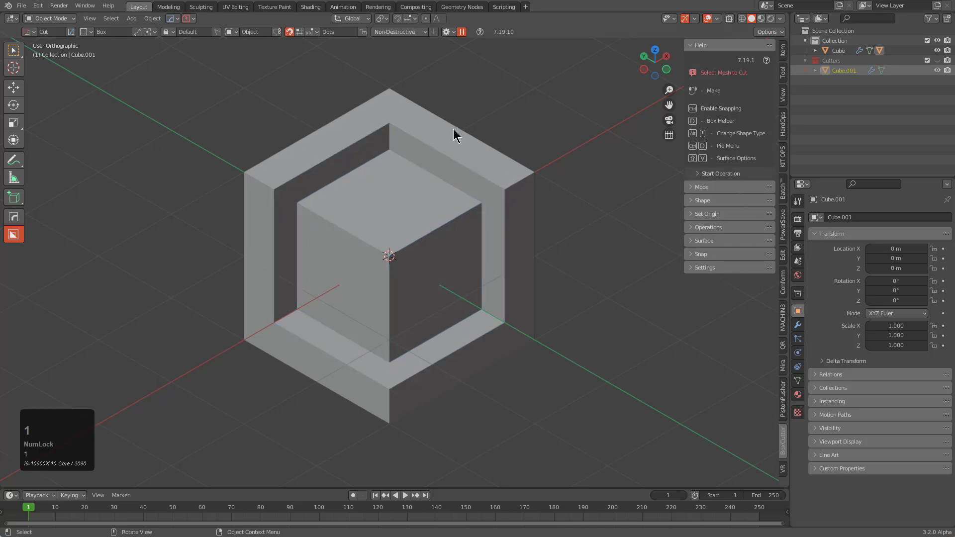
# Face Extract the cube's three outer rim faces into an inset, extruded boolean groove, and hide the Cutters collection.
pyautogui.press('q')
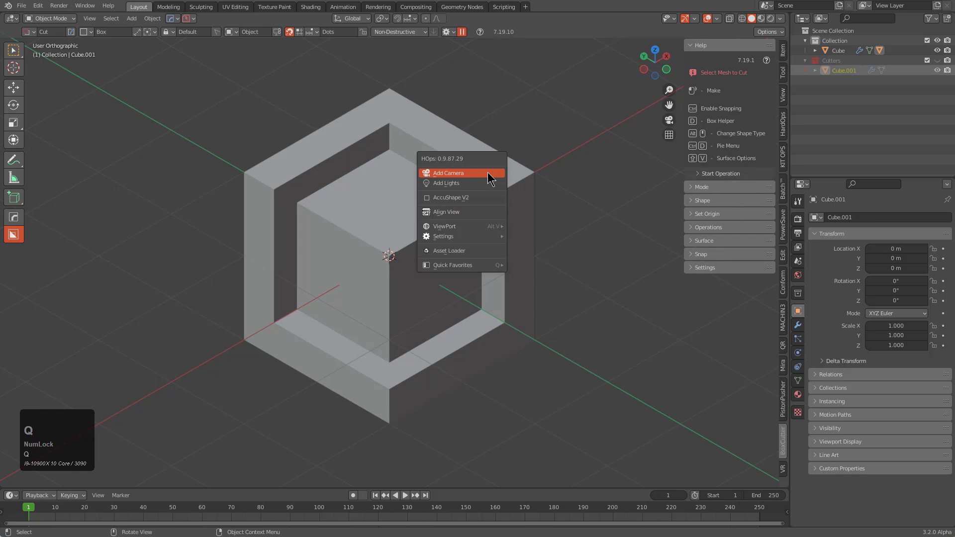
pyautogui.click(511, 207)
pyautogui.press('q')
pyautogui.moveTo(509, 148)
pyautogui.click(562, 256)
pyautogui.click(516, 228)
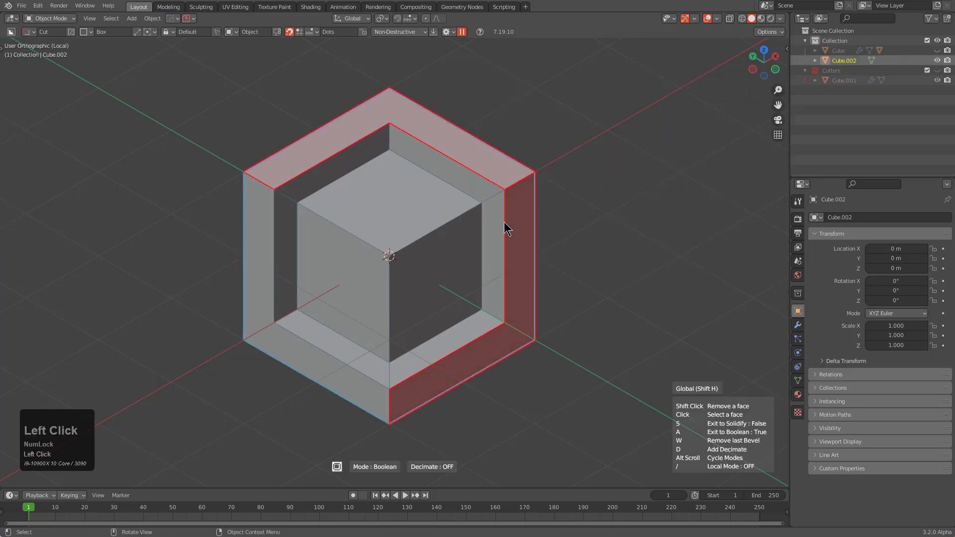
pyautogui.click(293, 363)
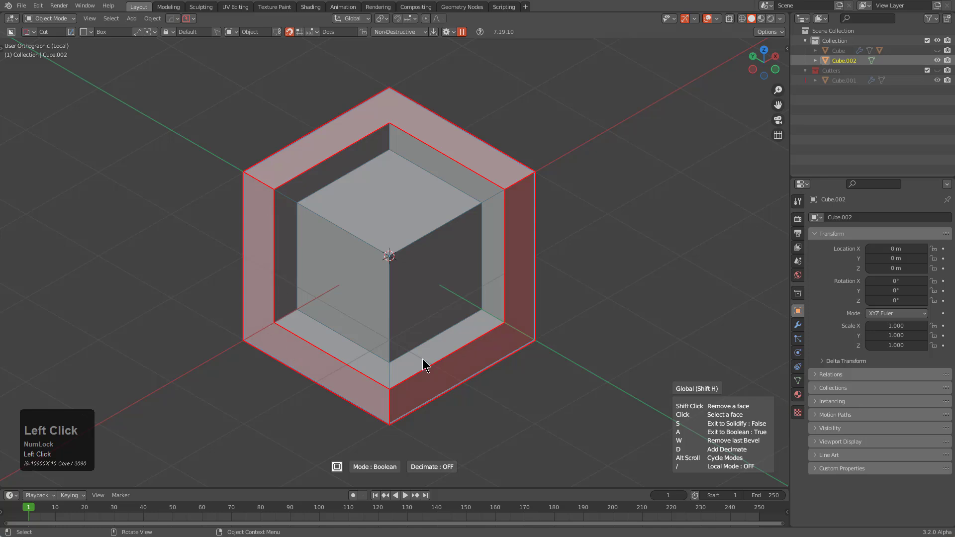
pyautogui.press('a')
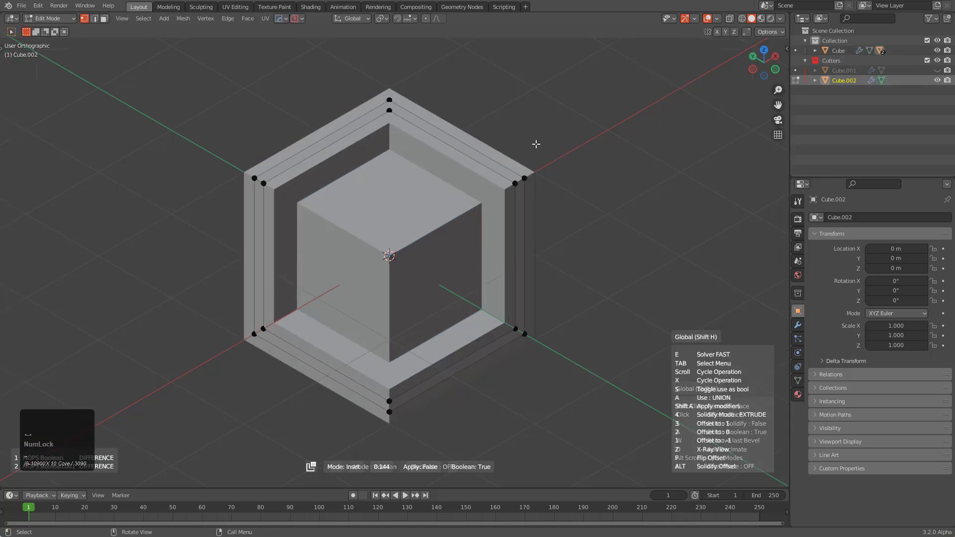
pyautogui.click(541, 146)
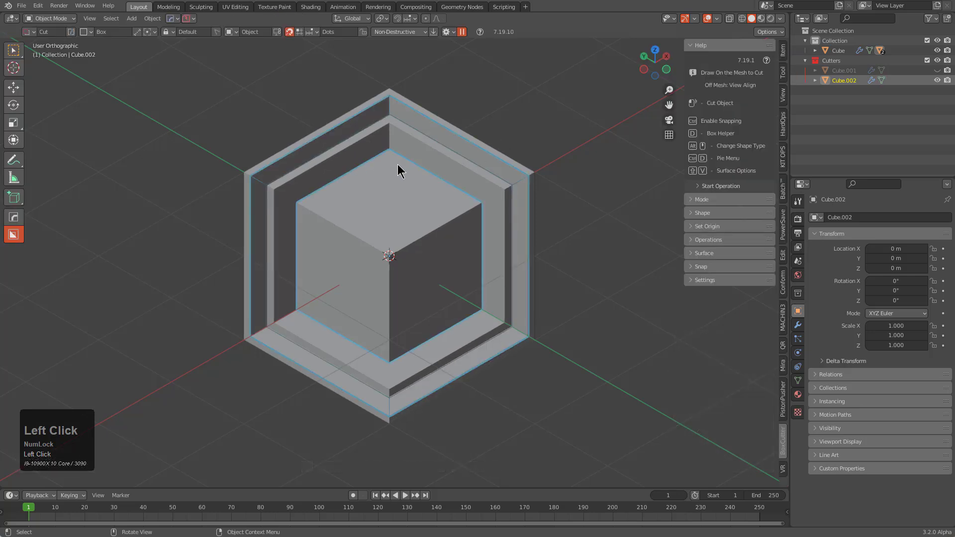
pyautogui.press('1')
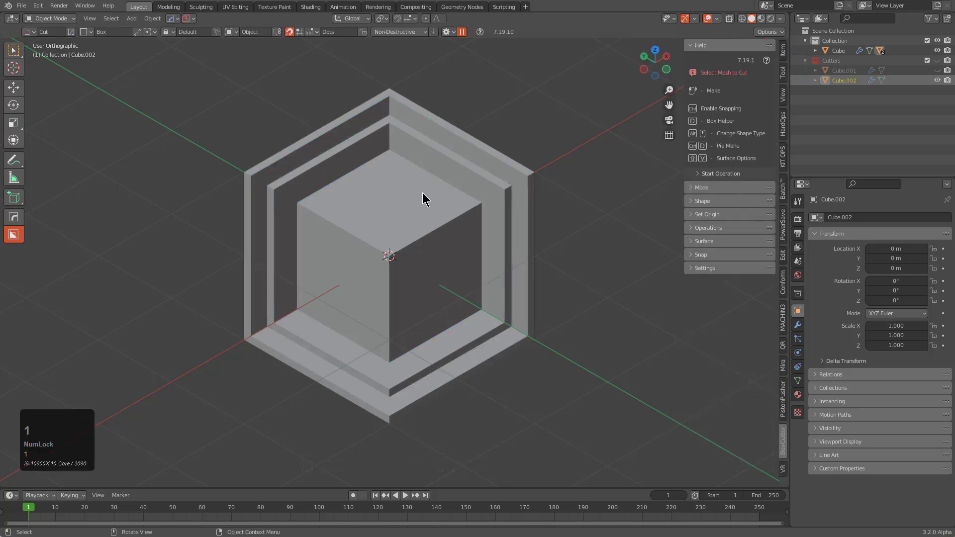
# Show the cube's modifiers, Face Extract the inner block's top and right-hand faces into an inset boolean cut 0.279 m thick, and hide the cutter.
pyautogui.click(395, 205)
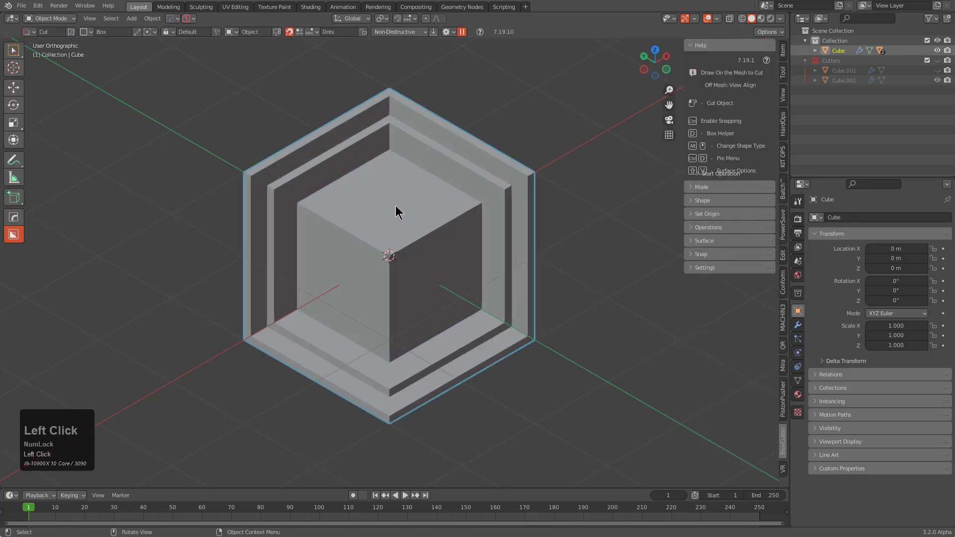
pyautogui.click(798, 326)
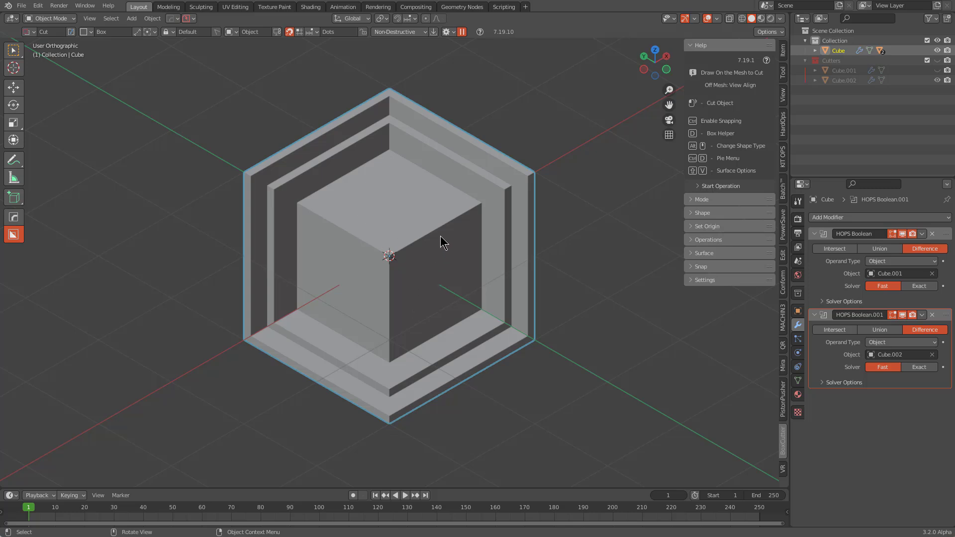
pyautogui.press('q')
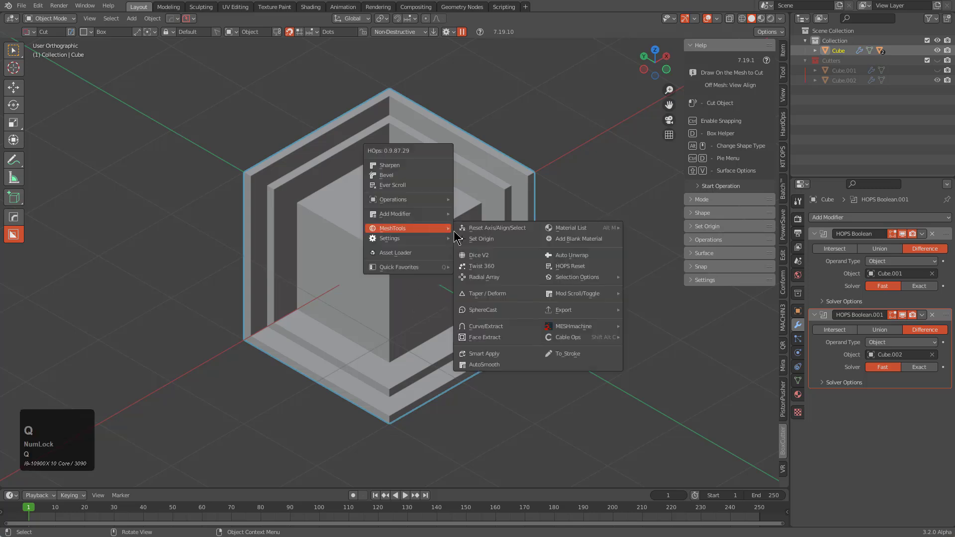
pyautogui.click(490, 336)
pyautogui.click(422, 233)
pyautogui.click(435, 253)
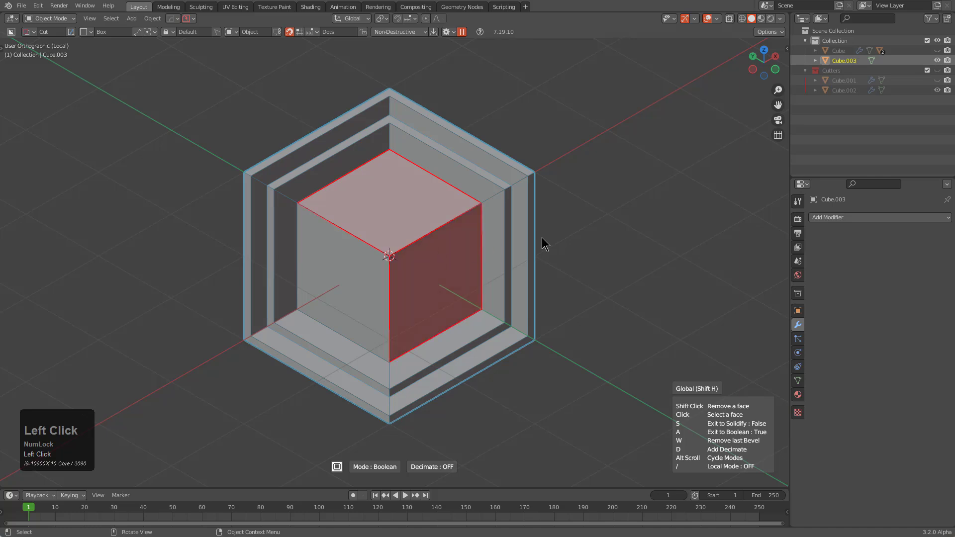
pyautogui.press('s')
pyautogui.click(509, 244)
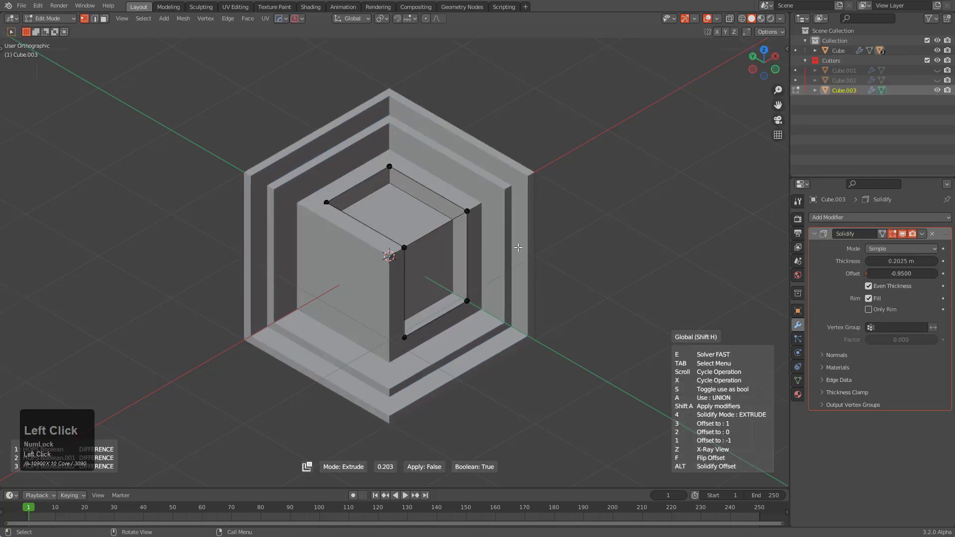
pyautogui.press('1')
pyautogui.click(490, 246)
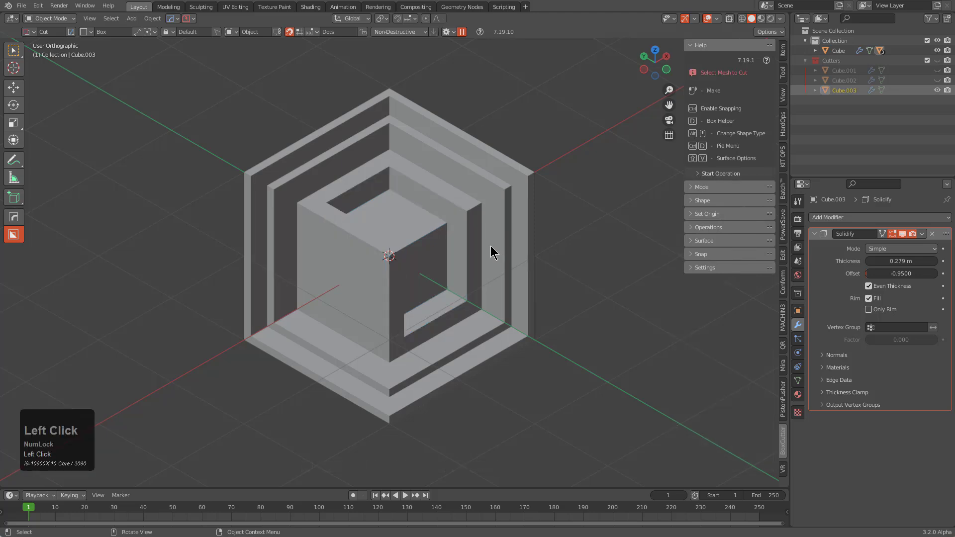
# Face Extract the groove walls around the inner block into an inset boolean cut 0.5535 m thick, and hide the cutter.
pyautogui.press('q')
pyautogui.moveTo(495, 247)
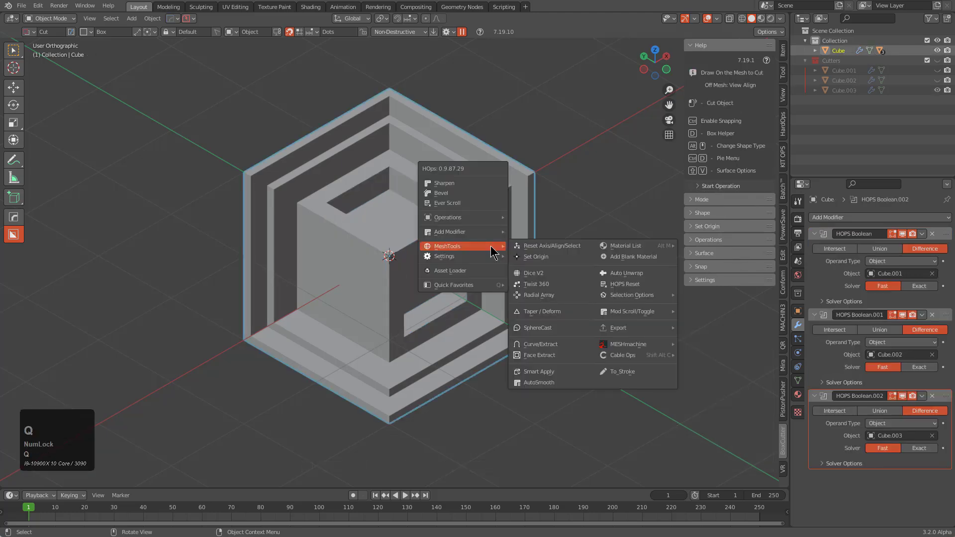
pyautogui.click(540, 354)
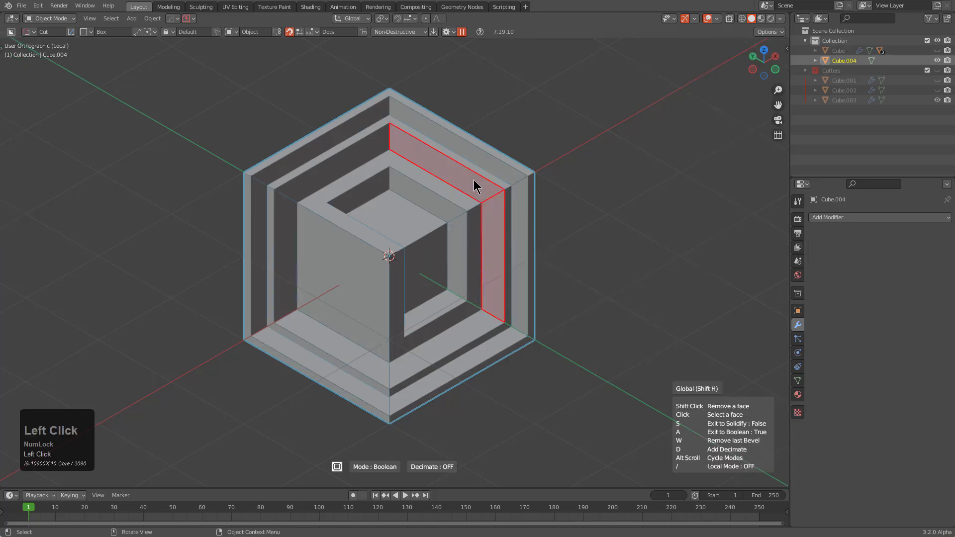
pyautogui.click(372, 157)
pyautogui.click(287, 231)
pyautogui.click(328, 345)
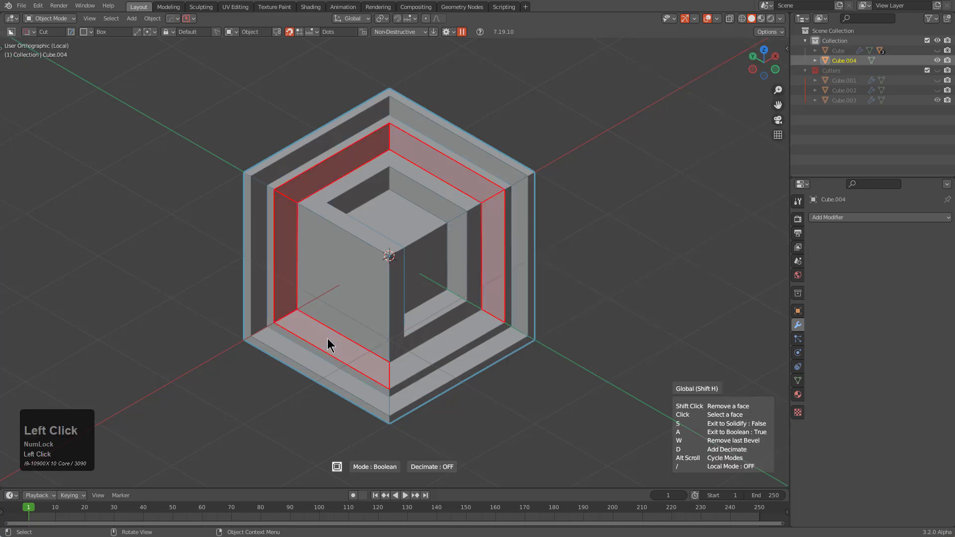
pyautogui.click(596, 366)
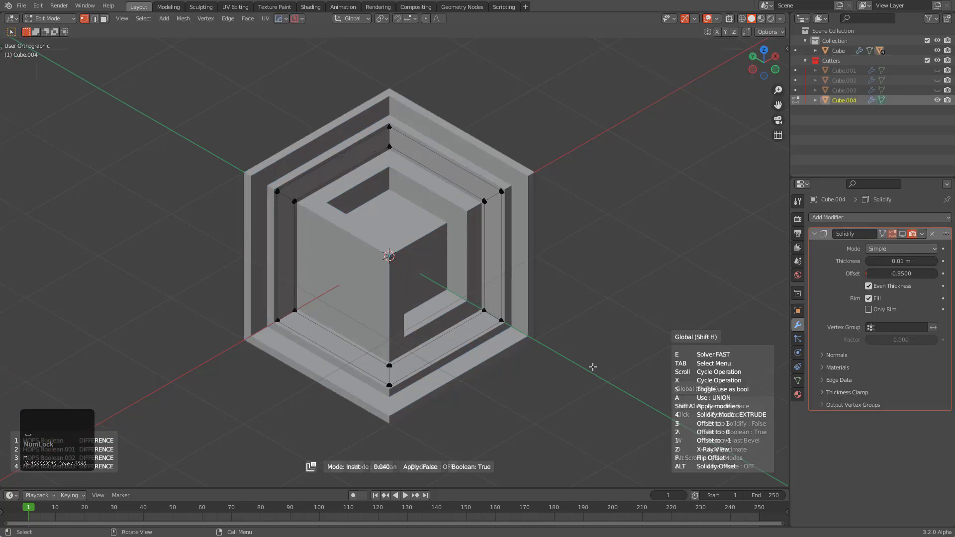
pyautogui.click(532, 353)
pyautogui.press('1')
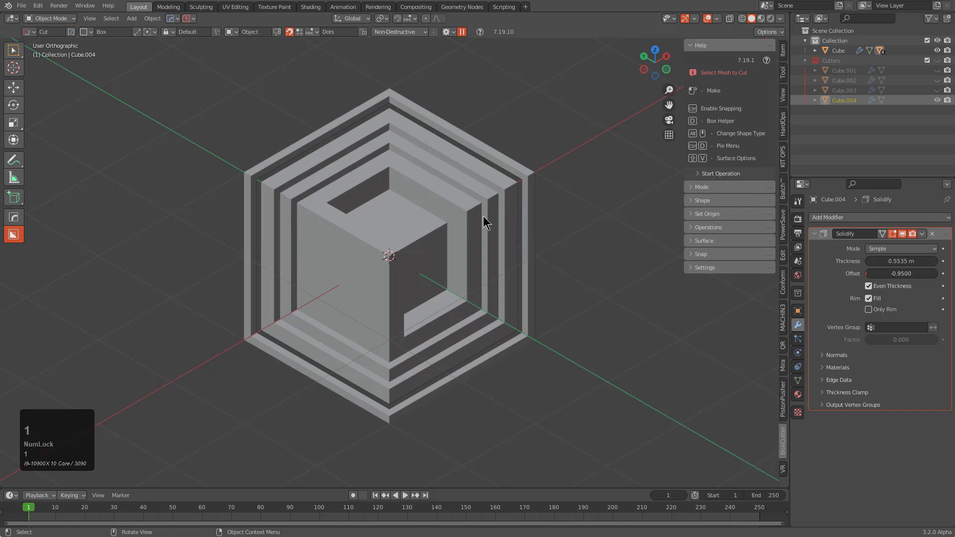